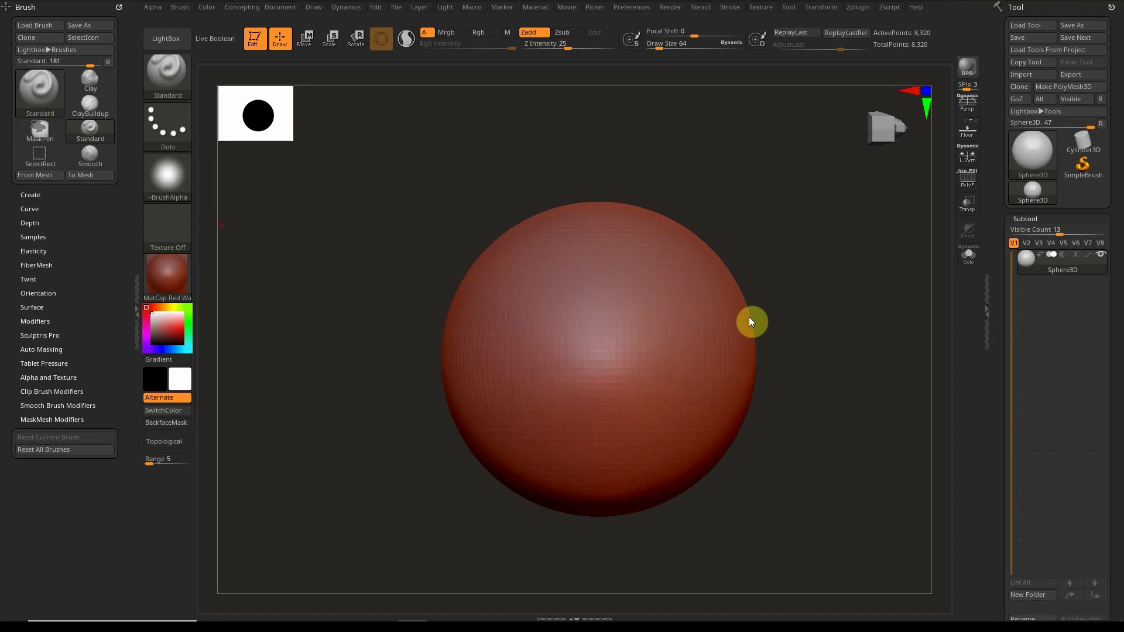
Step: Set the Standard brush's draw size to about 662 for sculpting on the sphere
mouse_move(798, 318)
left_mouse_down("shift")
mouse_move(765, 321)
mouse_move(773, 289)
mouse_move(792, 312)
left_mouse_up("shift")
left_click_drag(619, 319, 627, 343)
key("s")
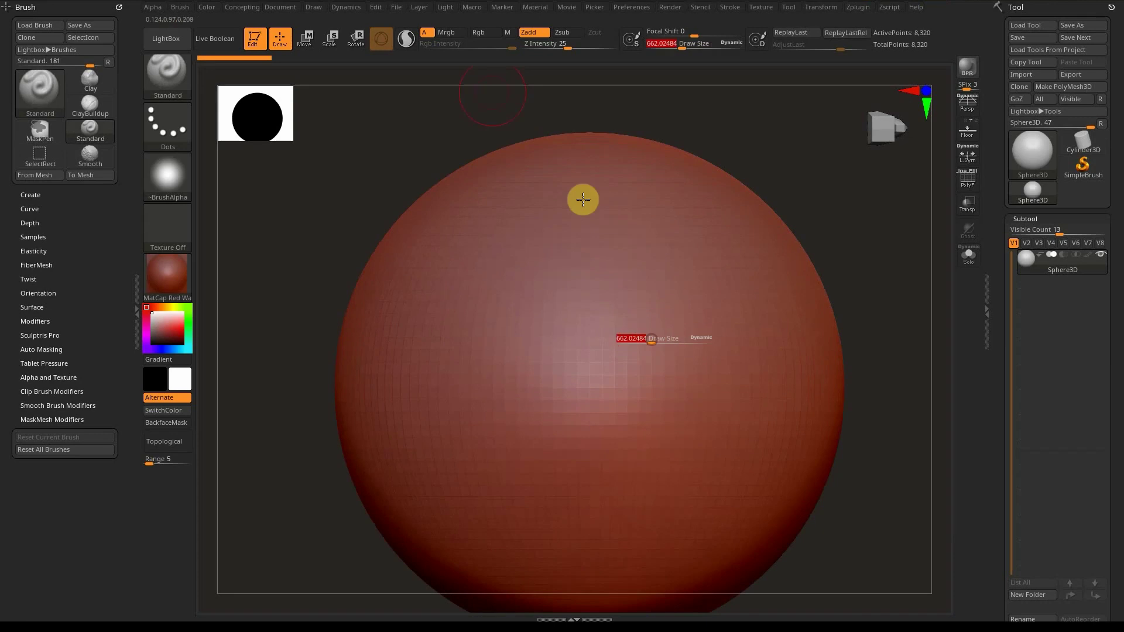
left_click(705, 336)
mouse_move(705, 335)
right_mouse_down()
mouse_move(735, 298)
mouse_move(648, 385)
mouse_move(539, 465)
right_mouse_up()
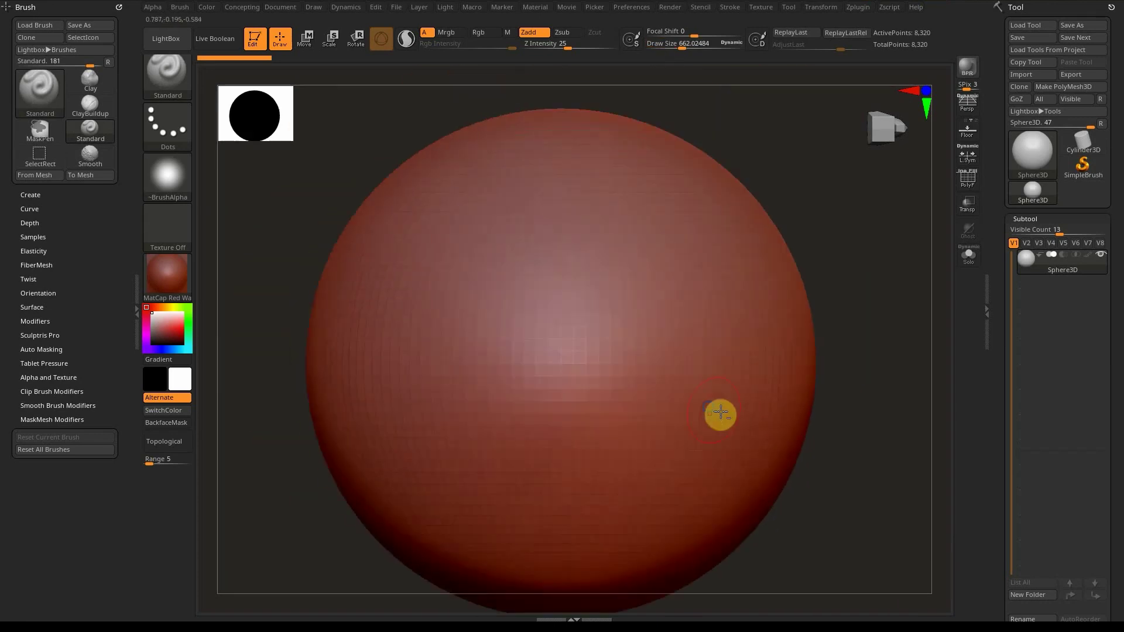
Step: Try to sculpt on the sphere primitive, and convert it to a PolyMesh3D
left_click(514, 425)
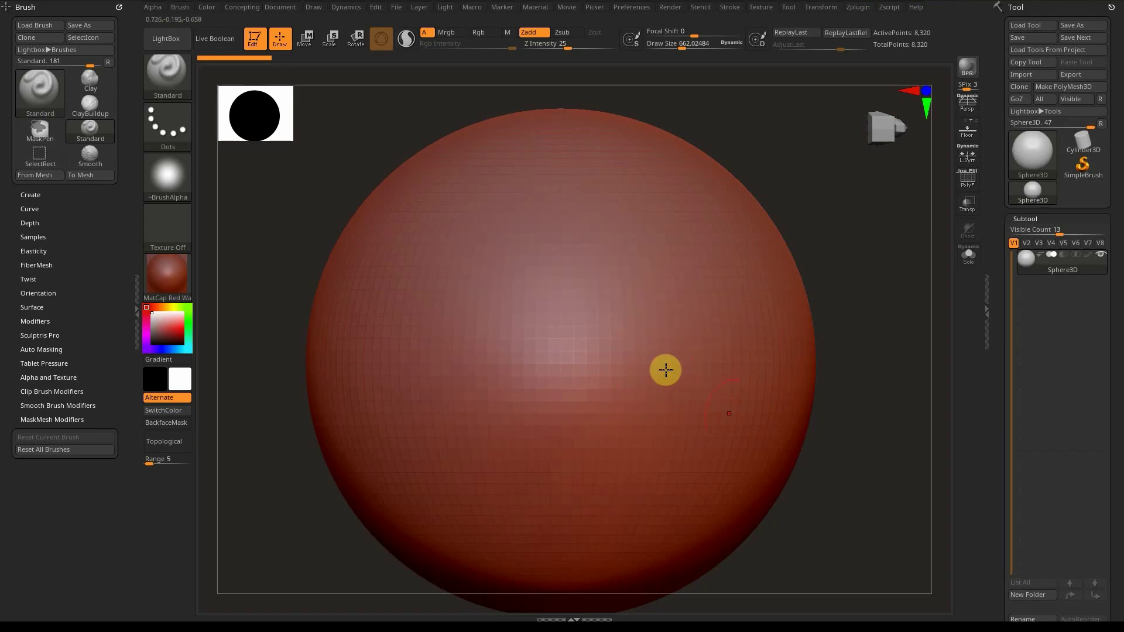
left_click(662, 296)
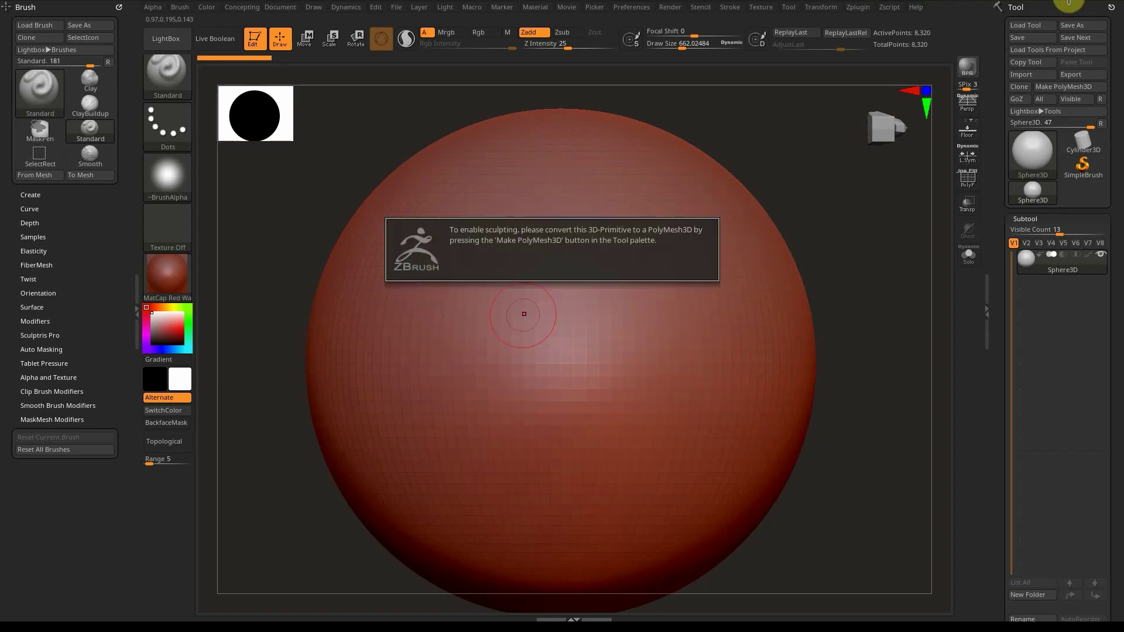
left_click(1073, 88)
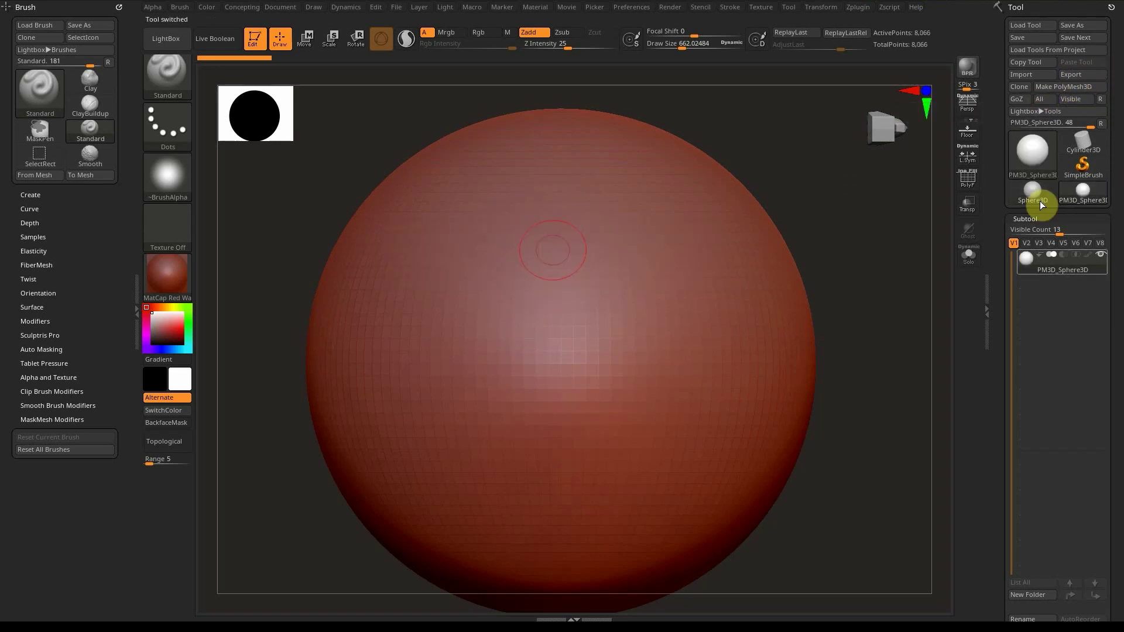
Step: Try a Standard brush stroke across the front of the PolyMesh3D sphere and undo it
right_click_drag(689, 303, 659, 265, "alt")
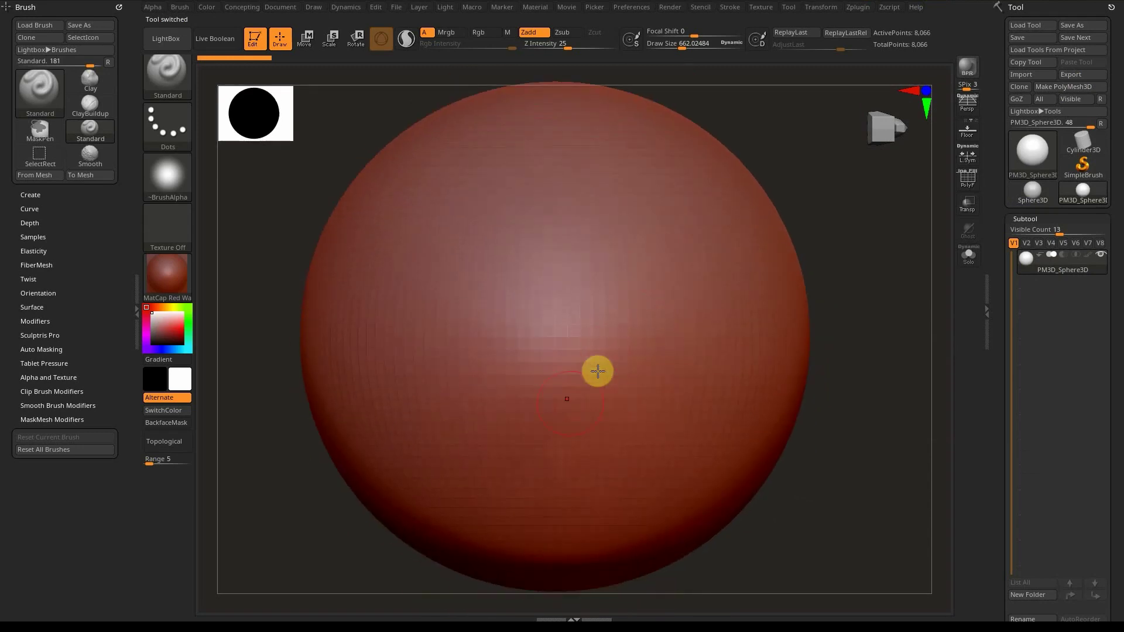
mouse_move(541, 409)
left_mouse_down()
mouse_move(585, 333)
mouse_move(465, 376)
mouse_move(640, 476)
mouse_move(662, 387)
mouse_move(649, 313)
left_mouse_up()
key("ctrl+z")
key("ctrl+z")
mouse_move(646, 317)
right_mouse_down("alt")
mouse_move(594, 318)
mouse_move(604, 314)
right_mouse_up("alt")
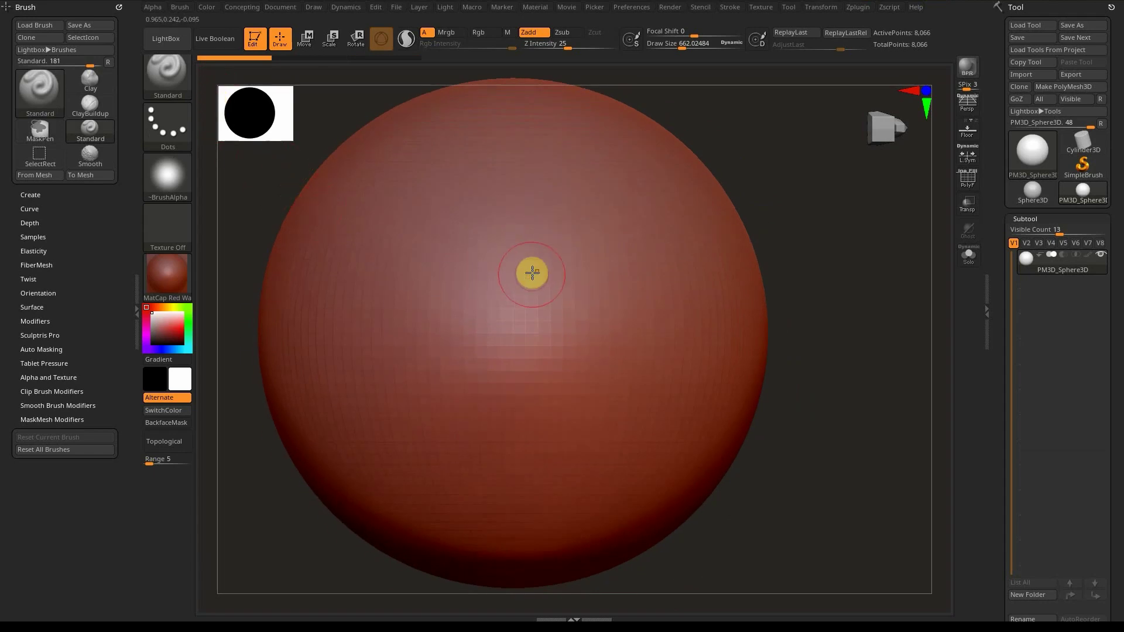
Step: Set the draw size to about 1218 and choose the ClayBuildup brush
key("s")
left_click_drag(533, 270, 545, 270)
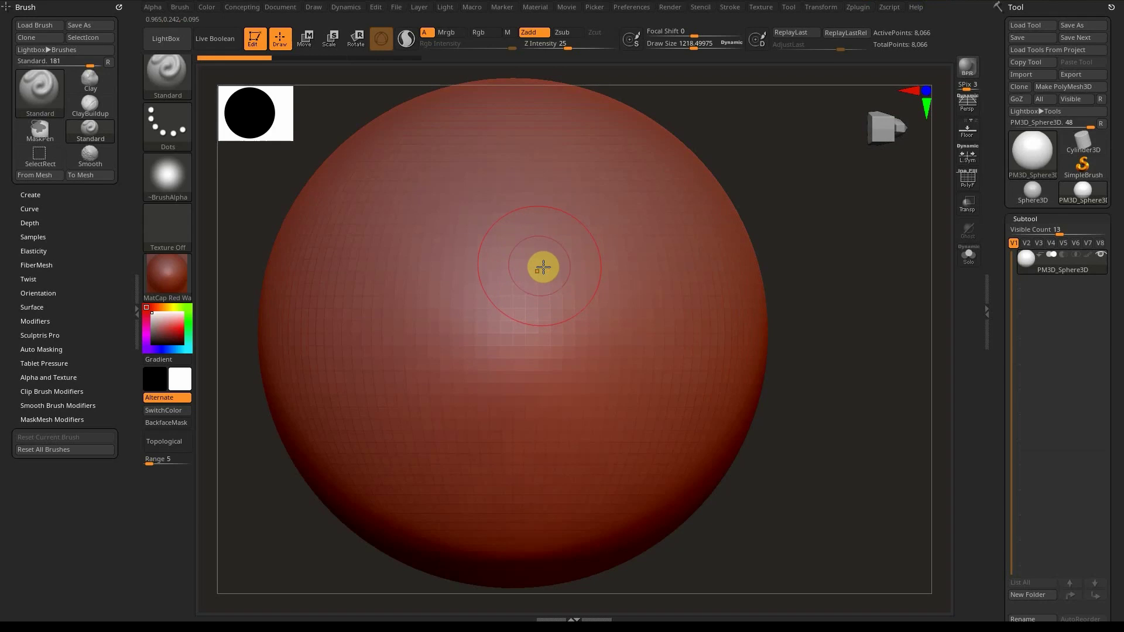
left_click(90, 113)
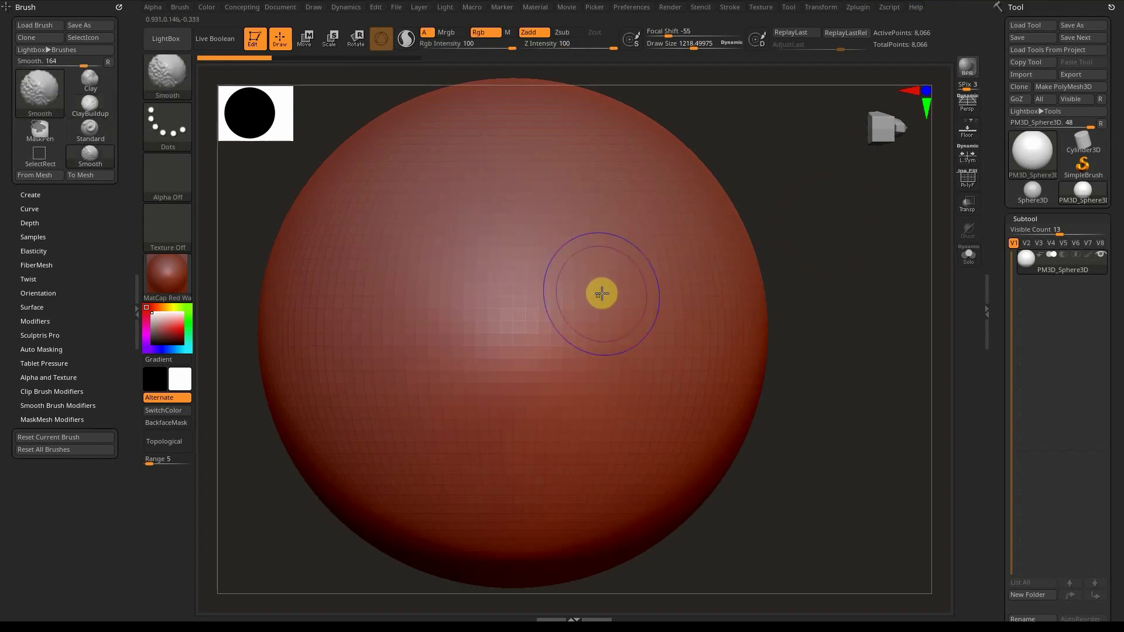
Step: Show the polyframe and examine the grid of polygons on the sphere's side
key("shift+f")
mouse_move(566, 284)
right_mouse_down("alt")
mouse_move(556, 278)
mouse_move(630, 268)
mouse_move(577, 261)
mouse_move(662, 316)
mouse_move(669, 290)
mouse_move(602, 203)
mouse_move(536, 196)
right_mouse_up("alt")
mouse_move(536, 196)
right_mouse_down("ctrl")
mouse_move(567, 221)
mouse_move(592, 267)
mouse_move(710, 301)
mouse_move(620, 249)
mouse_move(502, 248)
mouse_move(641, 306)
mouse_move(622, 262)
mouse_move(549, 298)
mouse_move(657, 331)
mouse_move(643, 359)
right_mouse_up("ctrl")
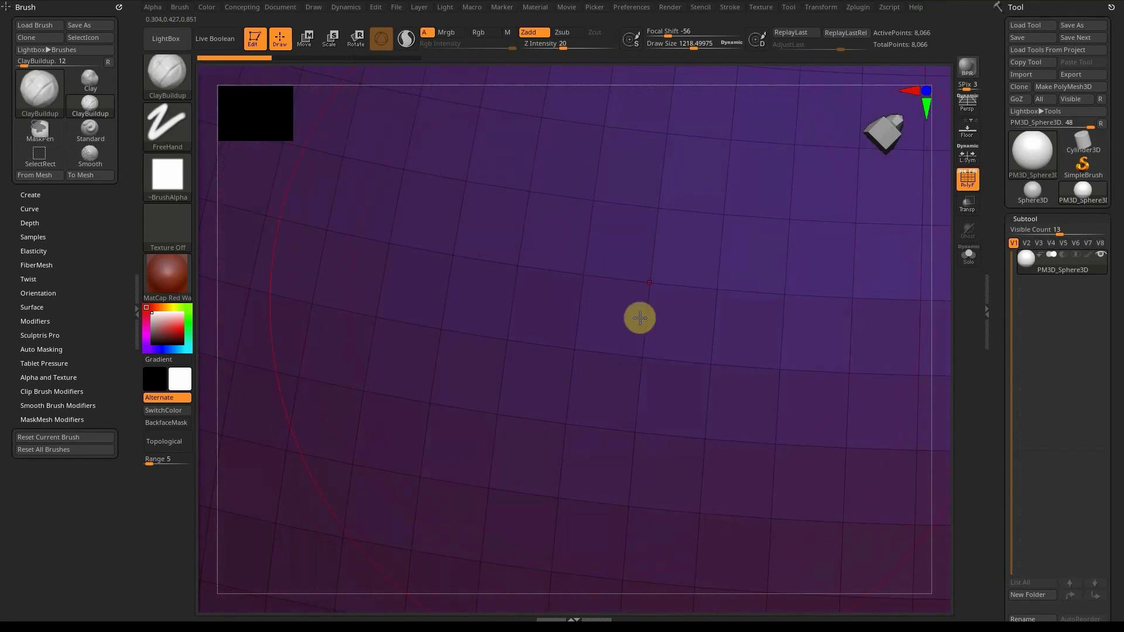
mouse_move(584, 350)
left_mouse_down()
mouse_move(563, 292)
mouse_move(576, 277)
mouse_move(547, 266)
left_mouse_up()
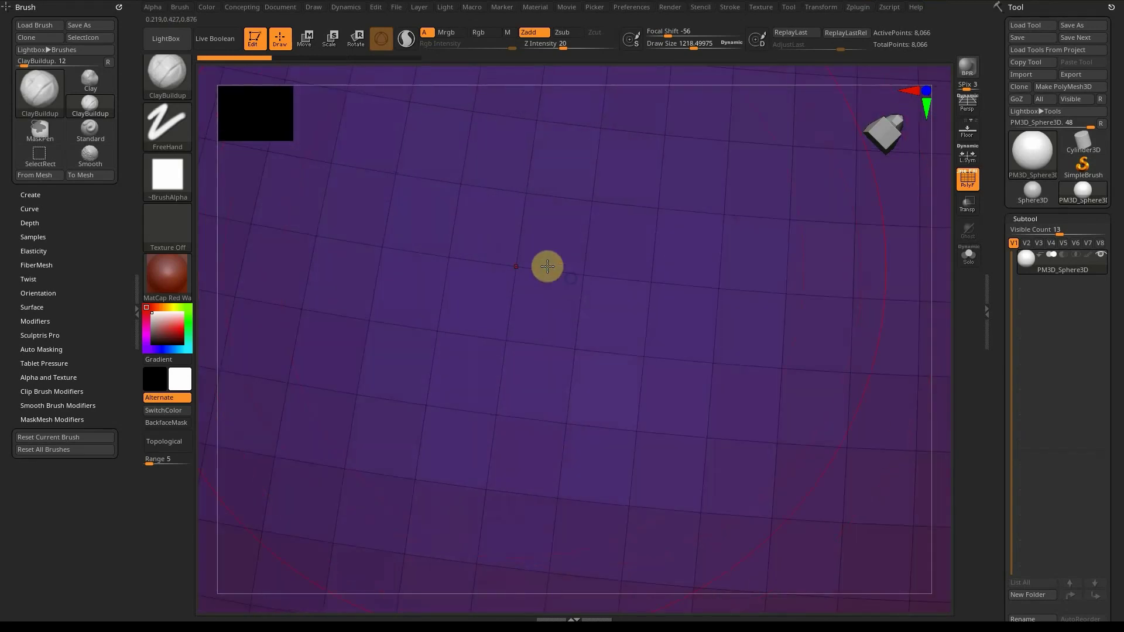
right_click_drag(548, 266, 546, 353)
Step: Examine up close how the wireframe edges converge at the sphere's pole
right_click_drag(598, 220, 468, 206)
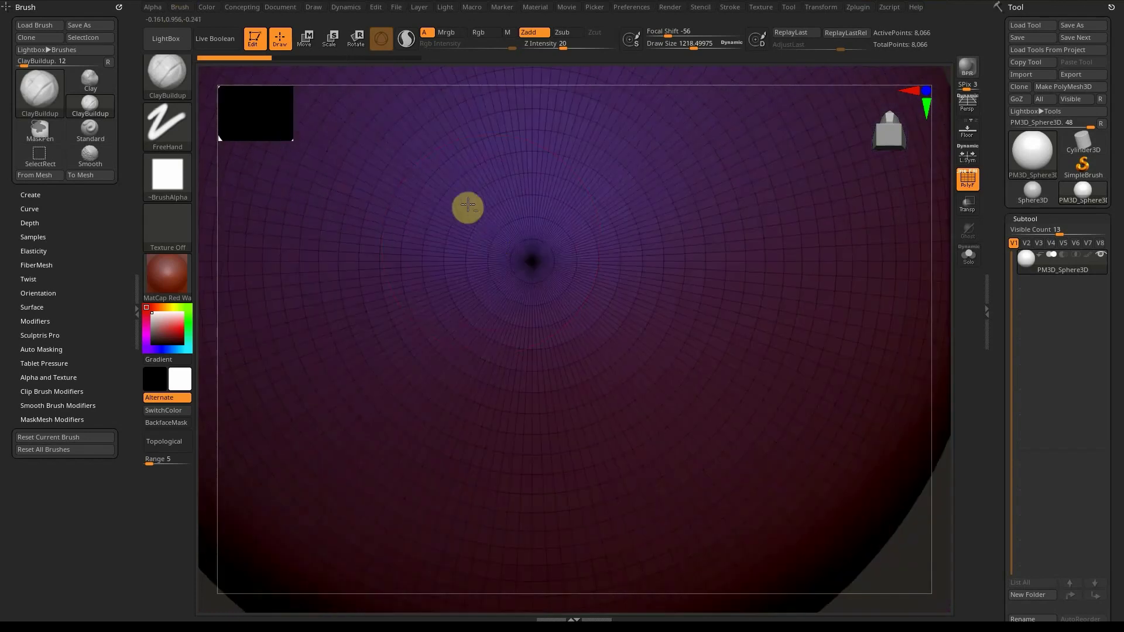
right_click_drag(490, 247, 605, 329, "ctrl")
right_click_drag(754, 377, 653, 296, "alt")
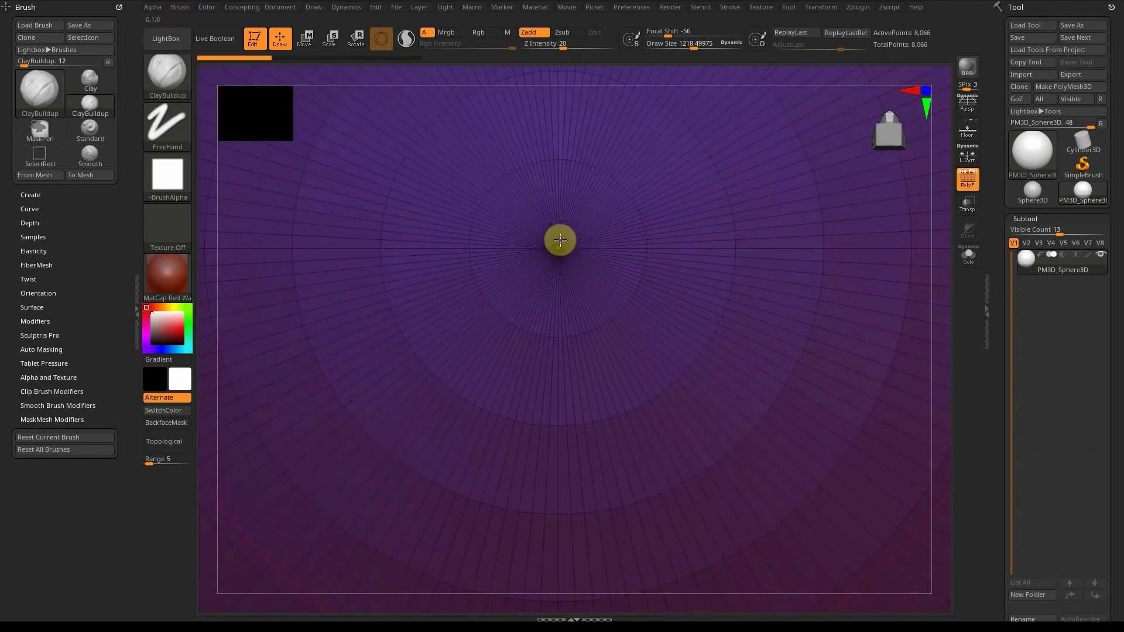
right_click_drag(559, 239, 502, 135)
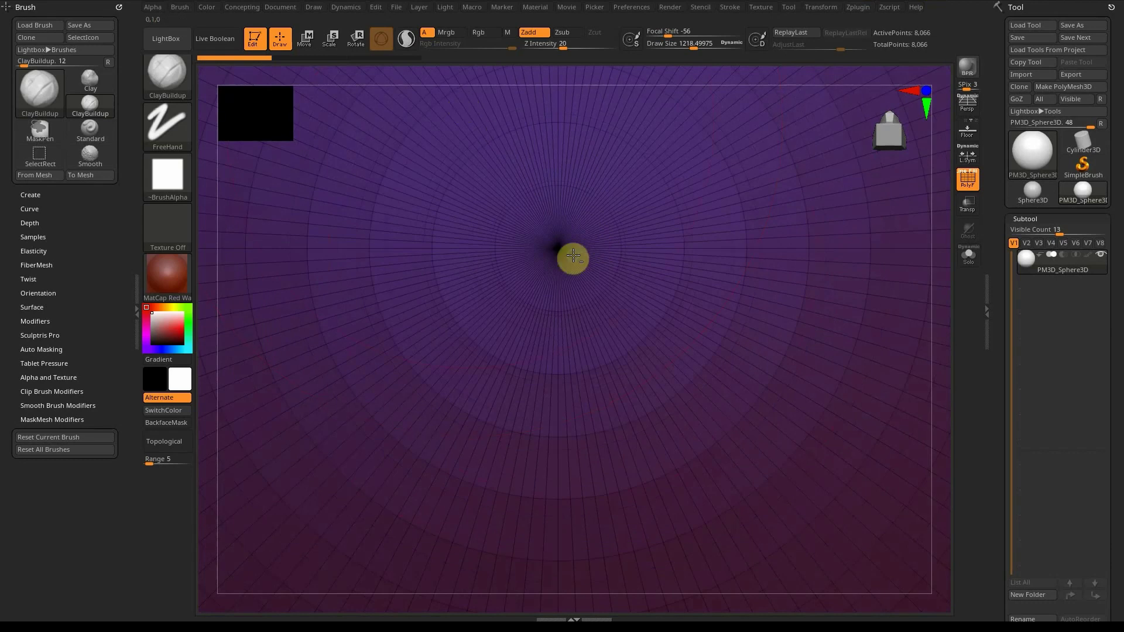
right_click_drag(572, 258, 662, 346, "ctrl")
mouse_move(545, 224)
right_mouse_down()
mouse_move(552, 251)
mouse_move(594, 267)
right_mouse_up()
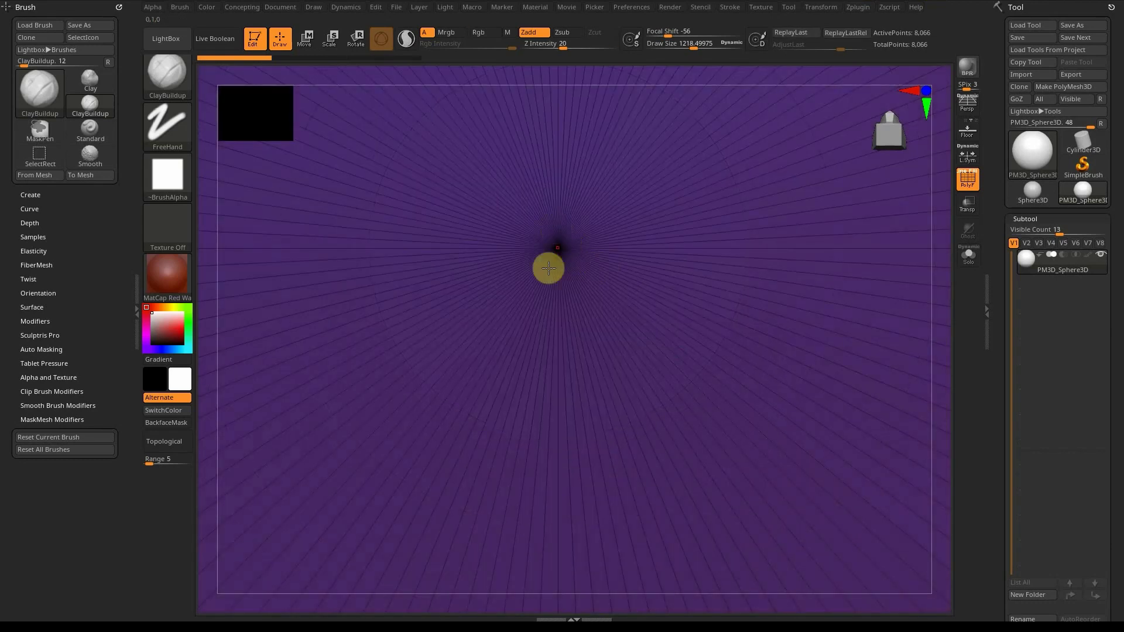
right_click_drag(499, 183, 559, 248, "ctrl")
right_click_drag(479, 204, 518, 242, "ctrl")
right_click_drag(605, 304, 525, 252, "alt")
right_click_drag(508, 170, 474, 246, "alt")
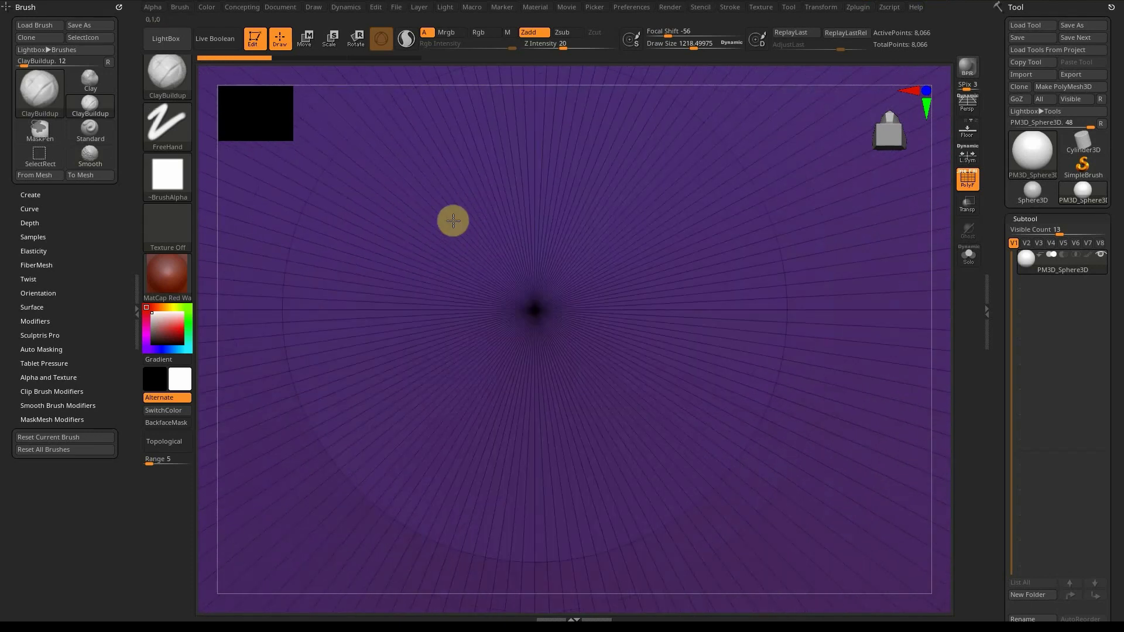
right_click_drag(445, 197, 451, 219, "alt")
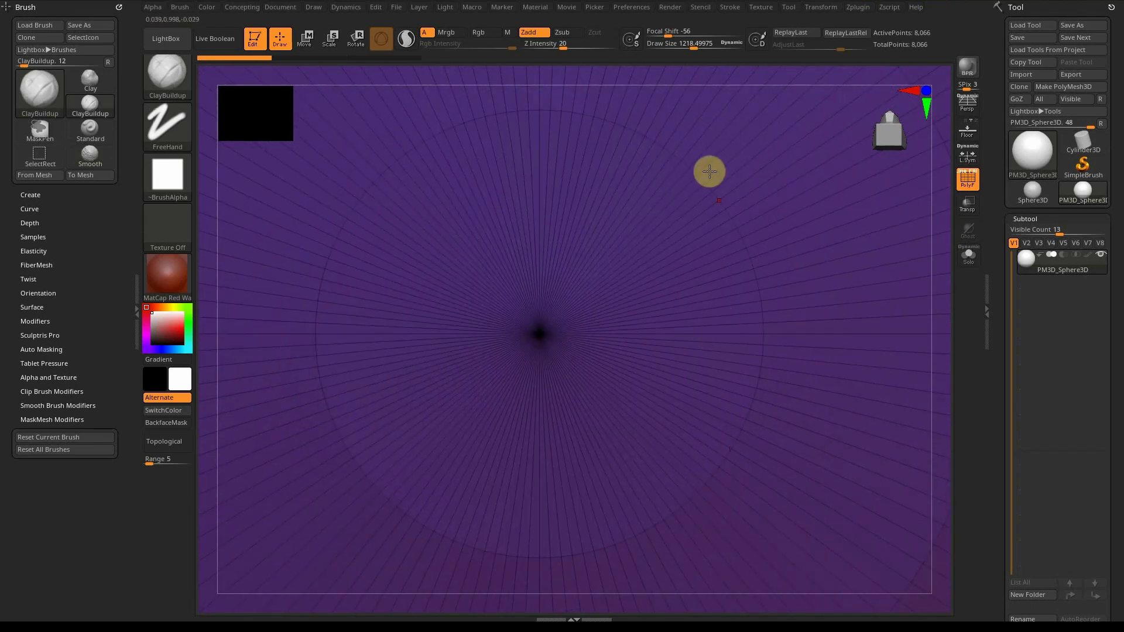
right_click_drag(507, 181, 603, 216, "ctrl")
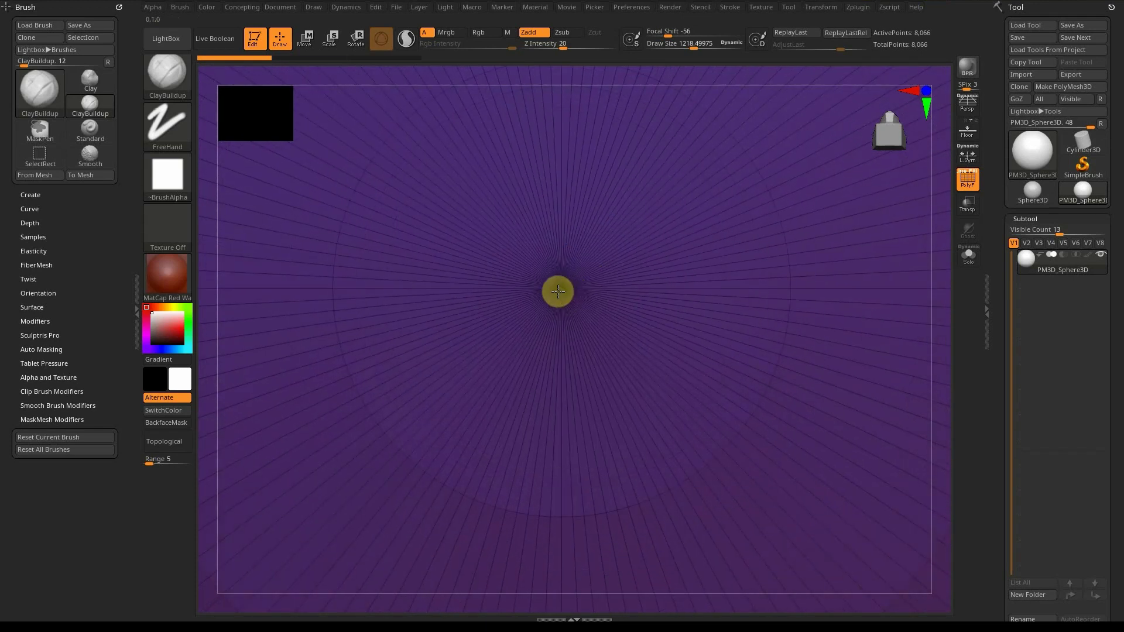
right_click_drag(556, 242, 582, 276)
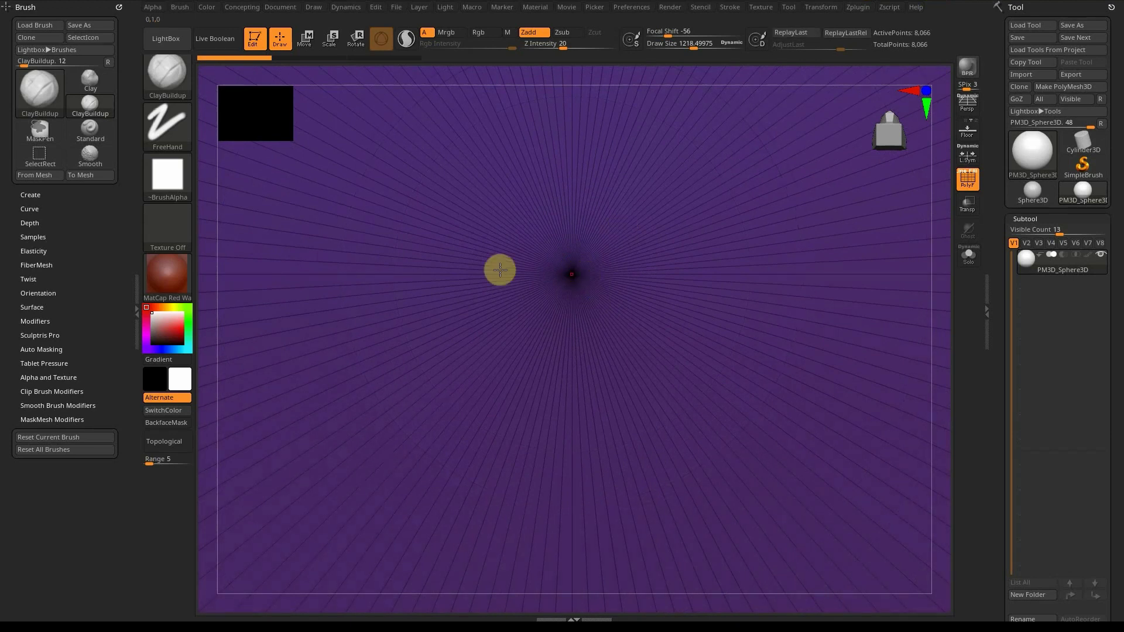
right_click_drag(598, 299, 588, 269)
mouse_move(558, 223)
left_mouse_down()
mouse_move(561, 244)
mouse_move(547, 189)
mouse_move(538, 199)
mouse_move(576, 241)
mouse_move(565, 245)
left_mouse_up()
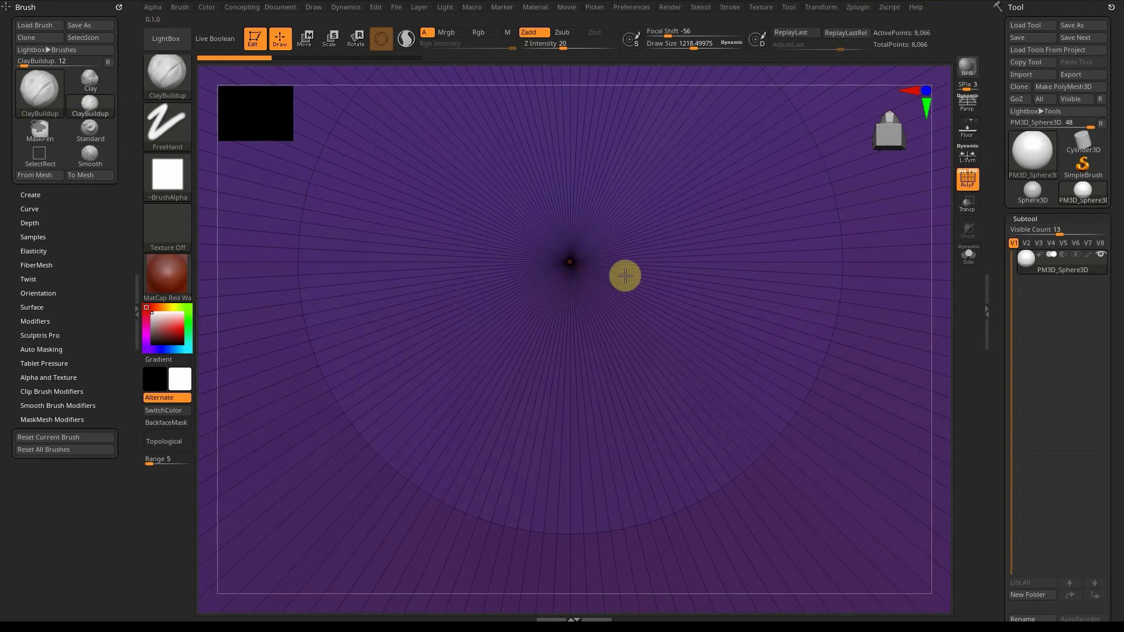
Step: Hide the polyframe and examine the faceted shading around the sphere's pole
key("shift+f")
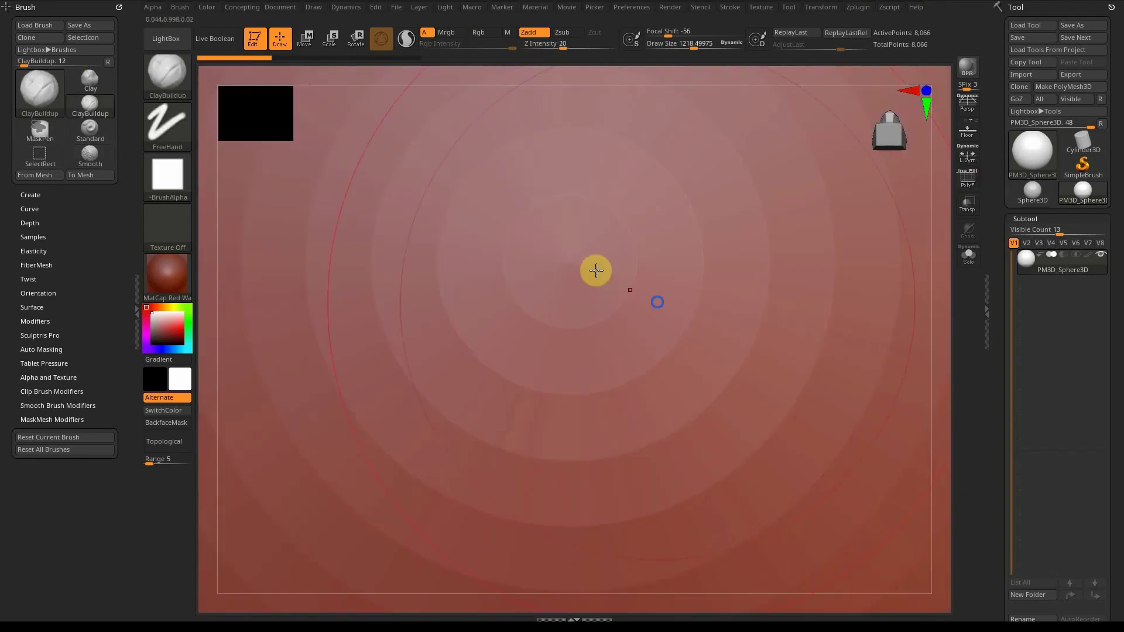
right_click_drag(657, 303, 504, 136, "alt")
right_click_drag(535, 176, 602, 316, "alt")
right_click_drag(588, 257, 587, 290, "ctrl")
right_click_drag(587, 289, 549, 282)
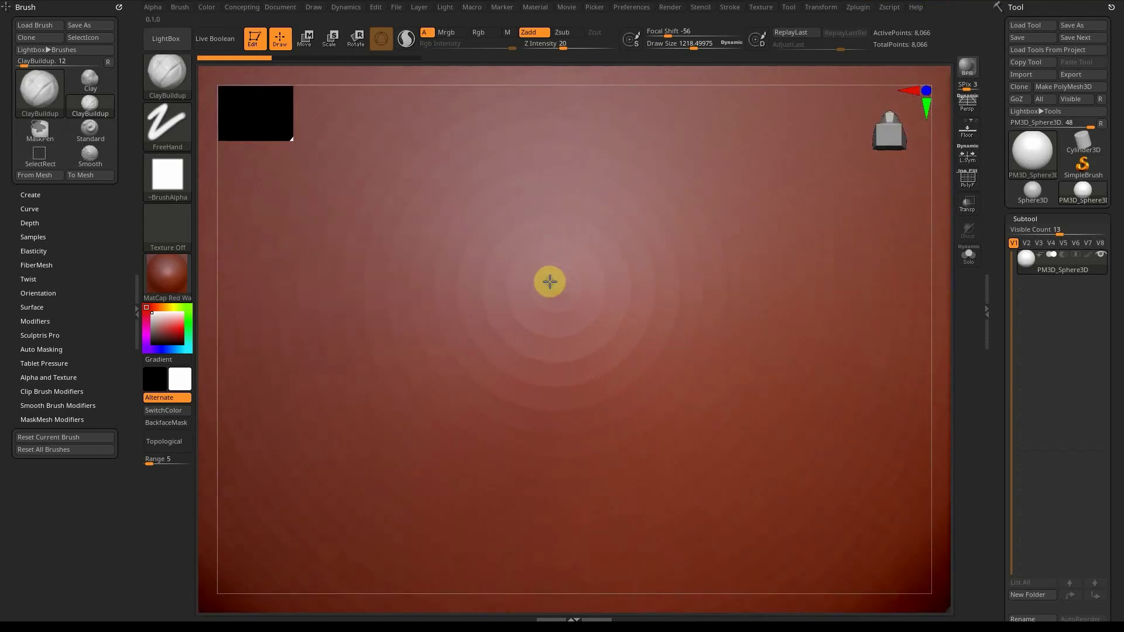
left_click_drag(549, 281, 563, 293)
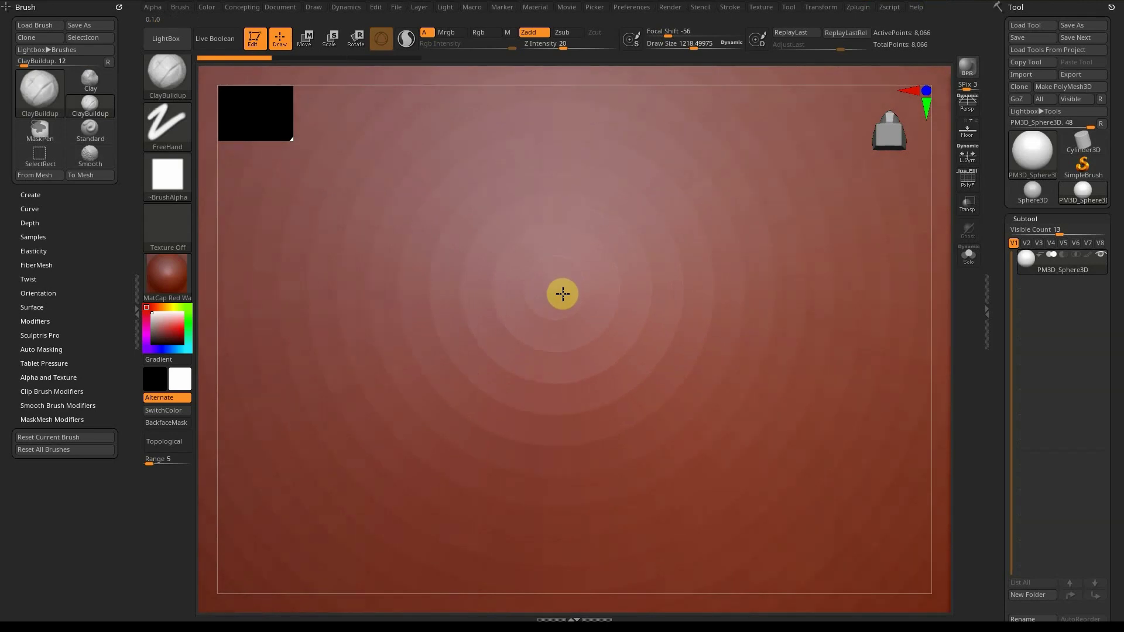
right_click_drag(588, 325, 509, 178, "ctrl")
right_click_drag(607, 344, 620, 318, "alt")
right_click_drag(598, 270, 625, 303, "ctrl")
Step: Activate Dynamic Subdiv on the sphere mesh
left_click_drag(1116, 473, 1113, 384)
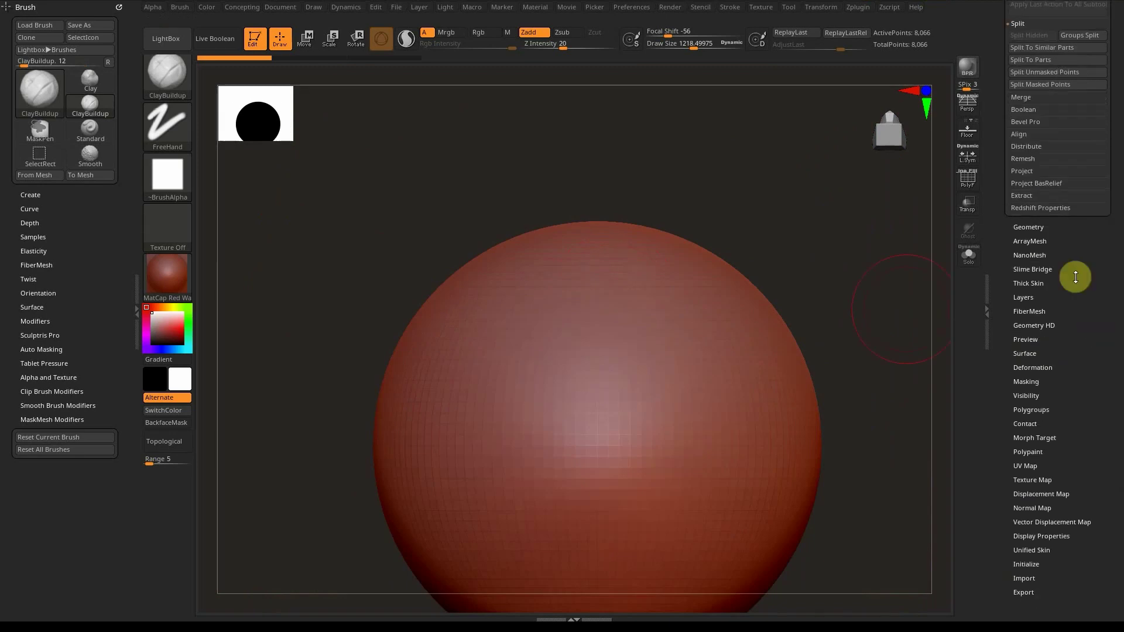
left_click_drag(1116, 218, 1118, 343)
right_click_drag(693, 457, 668, 319, "alt")
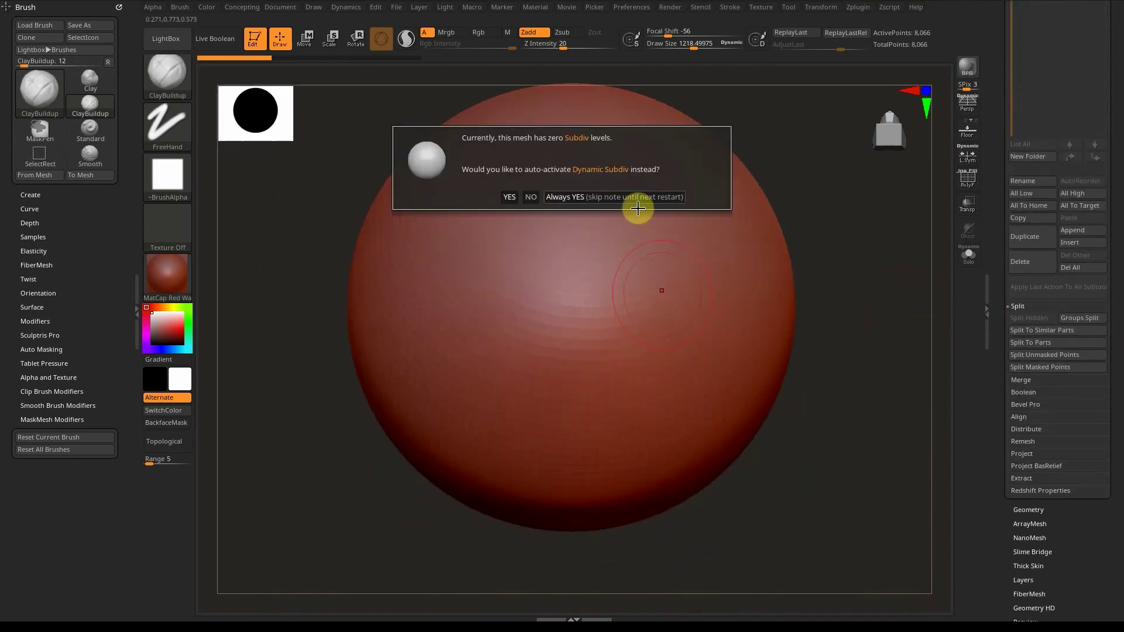
left_click(519, 201)
Step: Examine the smoothed surface at the sphere's pole up close
right_click_drag(673, 231, 608, 462, "alt")
mouse_move(608, 463)
right_mouse_down("alt")
mouse_move(609, 366)
mouse_move(622, 361)
mouse_move(605, 306)
mouse_move(614, 293)
right_mouse_up("alt")
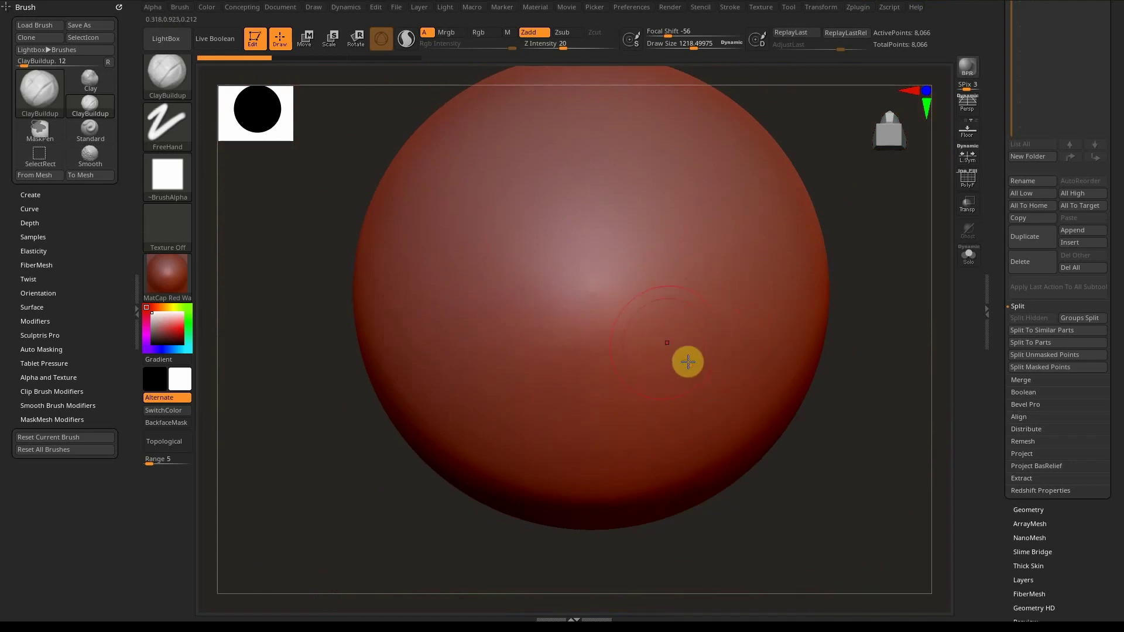
right_click_drag(663, 355, 629, 370, "ctrl")
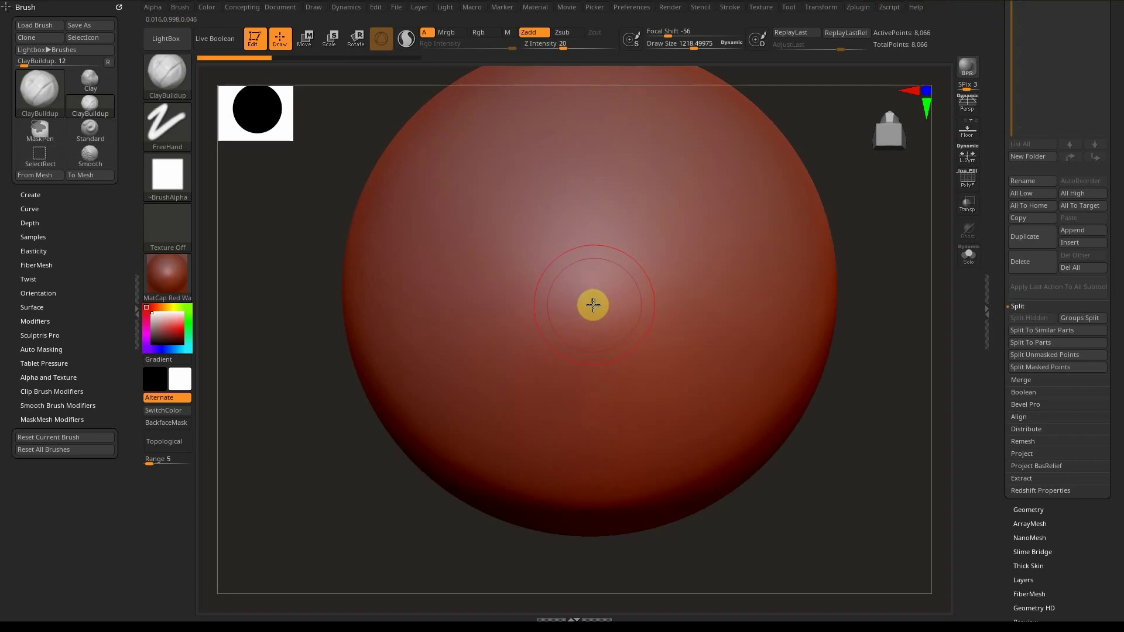
right_click_drag(618, 395, 657, 452, "ctrl")
right_click_drag(682, 385, 710, 472, "ctrl")
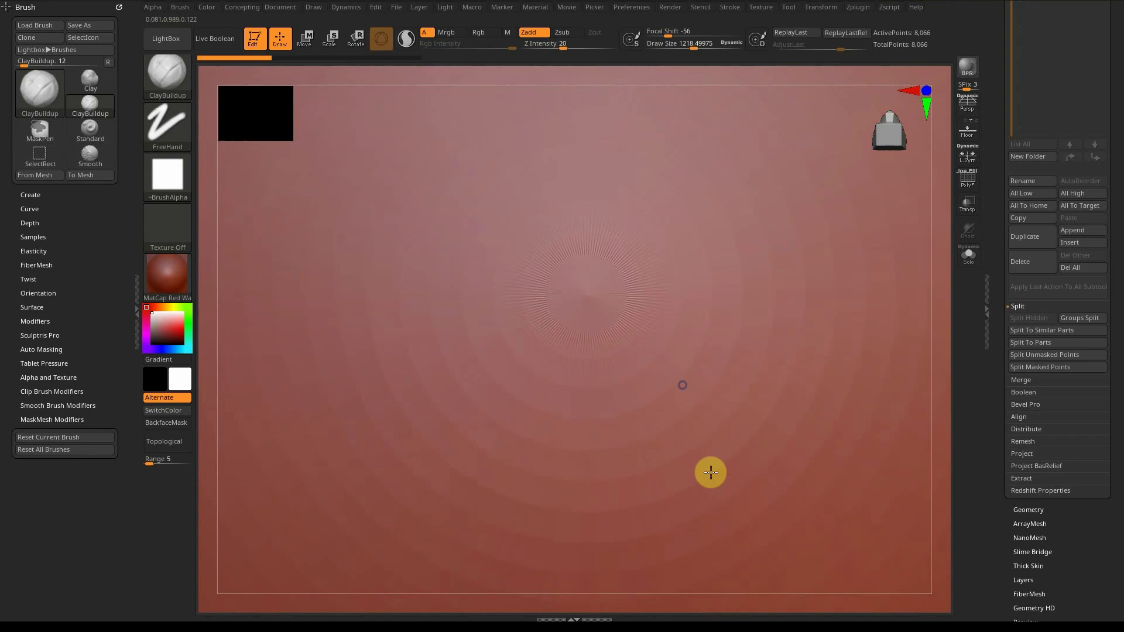
mouse_move(644, 391)
right_mouse_down("ctrl")
mouse_move(682, 438)
mouse_move(682, 416)
mouse_move(790, 502)
right_mouse_up("ctrl")
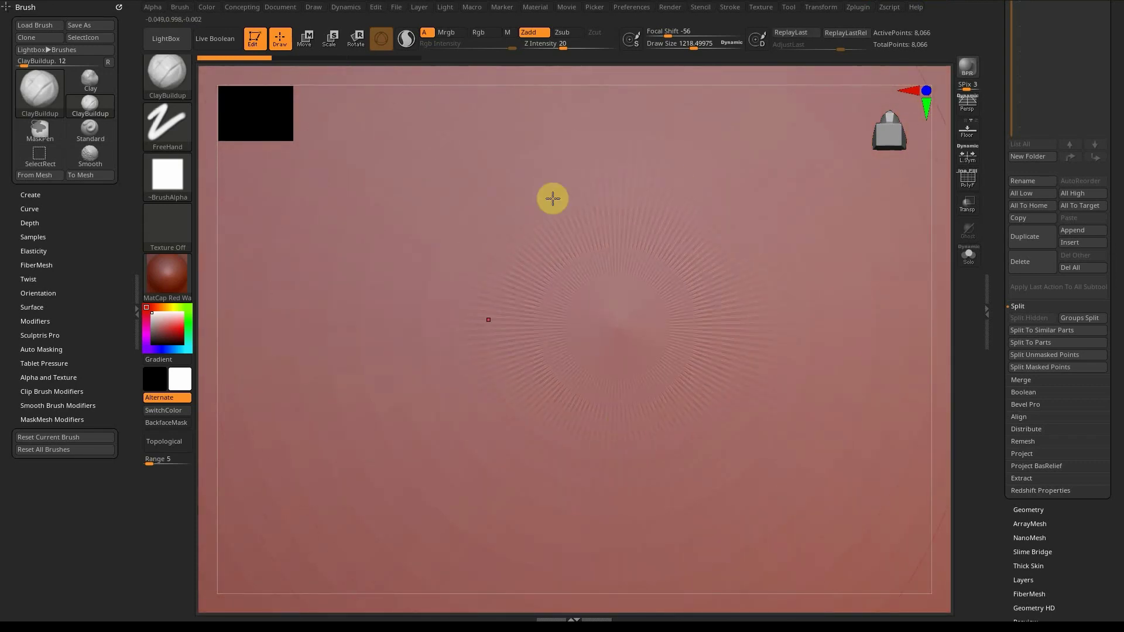
right_click_drag(602, 330, 515, 191, "ctrl")
right_click_drag(591, 352, 593, 302, "alt")
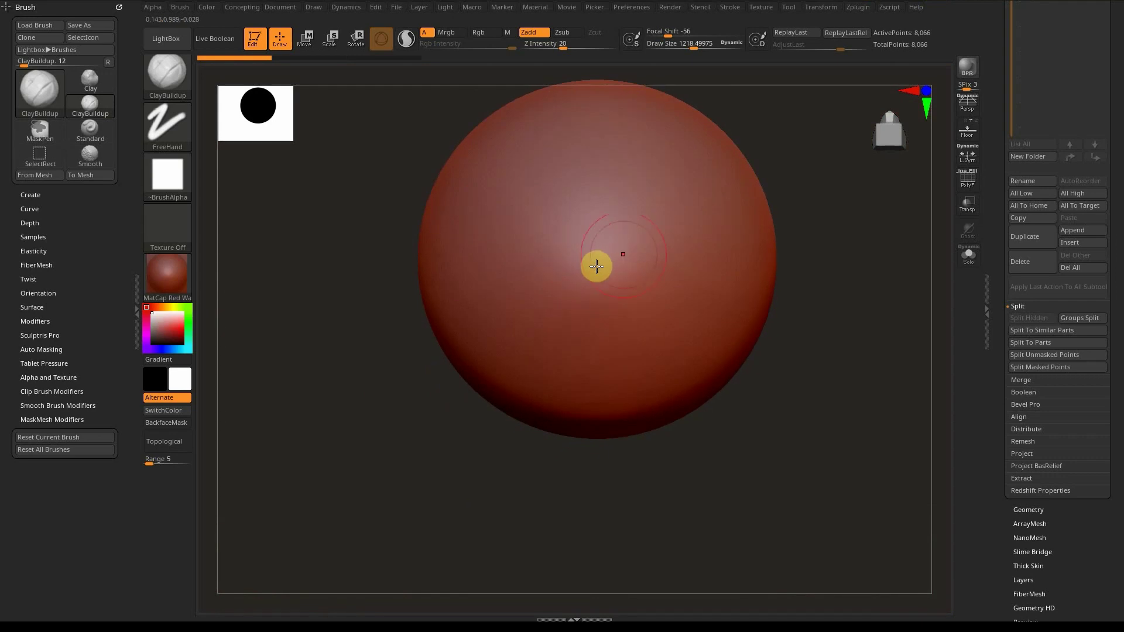
Step: Compare the smoothed sphere's overall shape with its surface detail near the pole from several angles
mouse_move(598, 261)
right_mouse_down("ctrl")
mouse_move(612, 304)
mouse_move(584, 275)
mouse_move(654, 352)
right_mouse_up("ctrl")
right_click_drag(476, 299, 538, 206, "ctrl")
right_click_drag(605, 231, 599, 344, "alt")
right_click_drag(648, 454, 649, 249, "alt")
right_click_drag(613, 248, 664, 325, "ctrl")
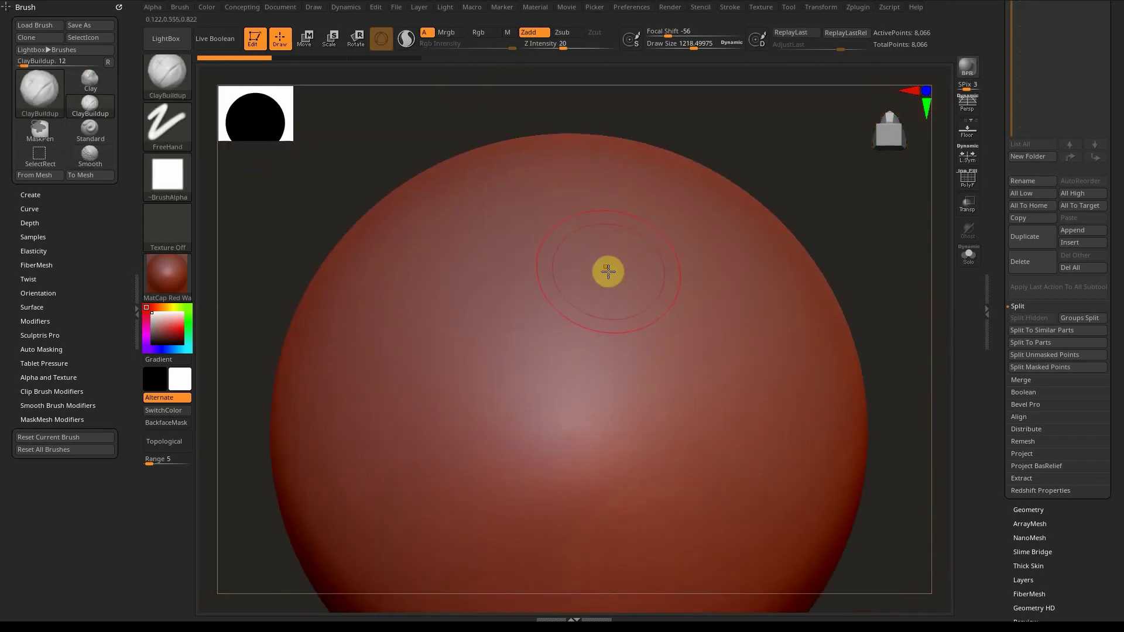
right_click_drag(608, 269, 638, 272, "alt")
right_click_drag(638, 272, 683, 334, "alt")
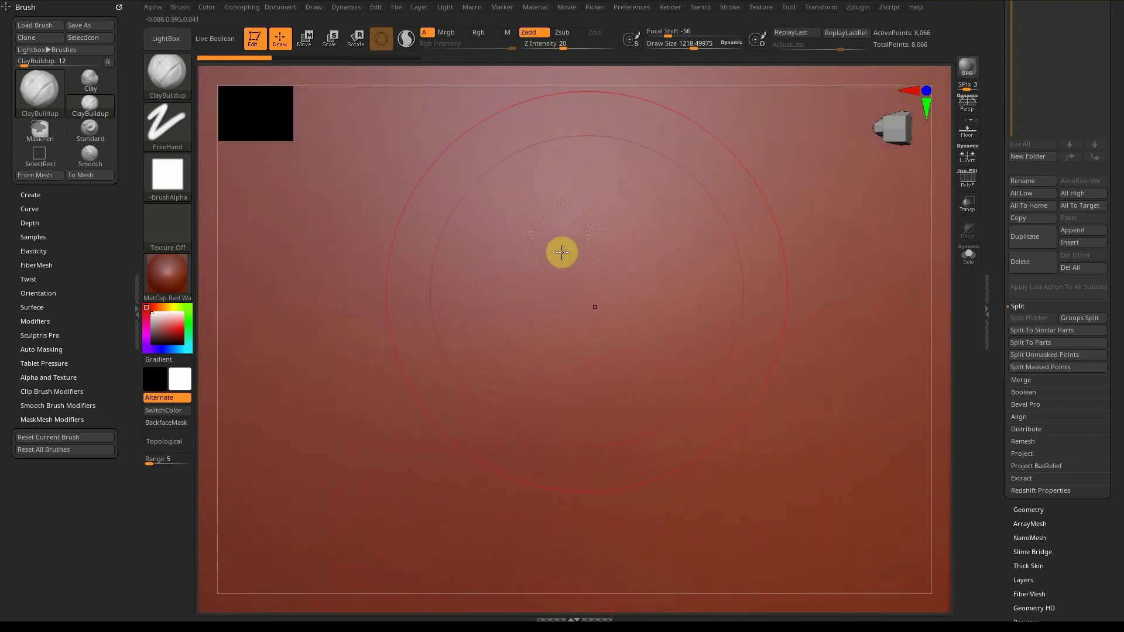
right_click_drag(597, 314, 619, 464, "ctrl")
right_click_drag(550, 213, 639, 246, "alt")
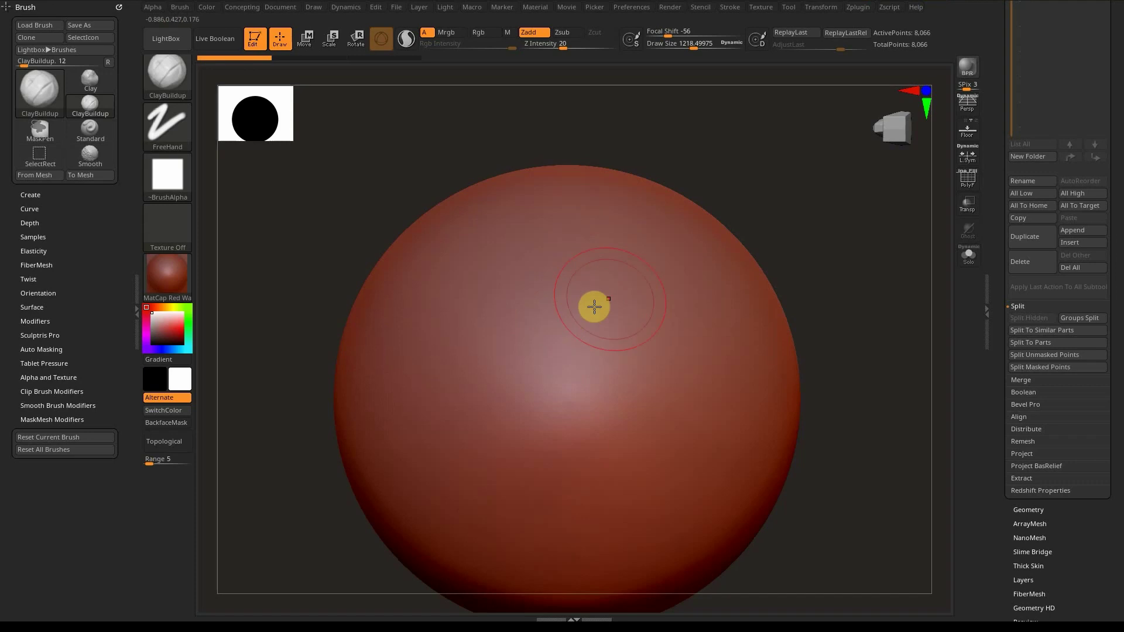
mouse_move(665, 319)
right_mouse_down("alt")
mouse_move(655, 228)
mouse_move(682, 265)
right_mouse_up("alt")
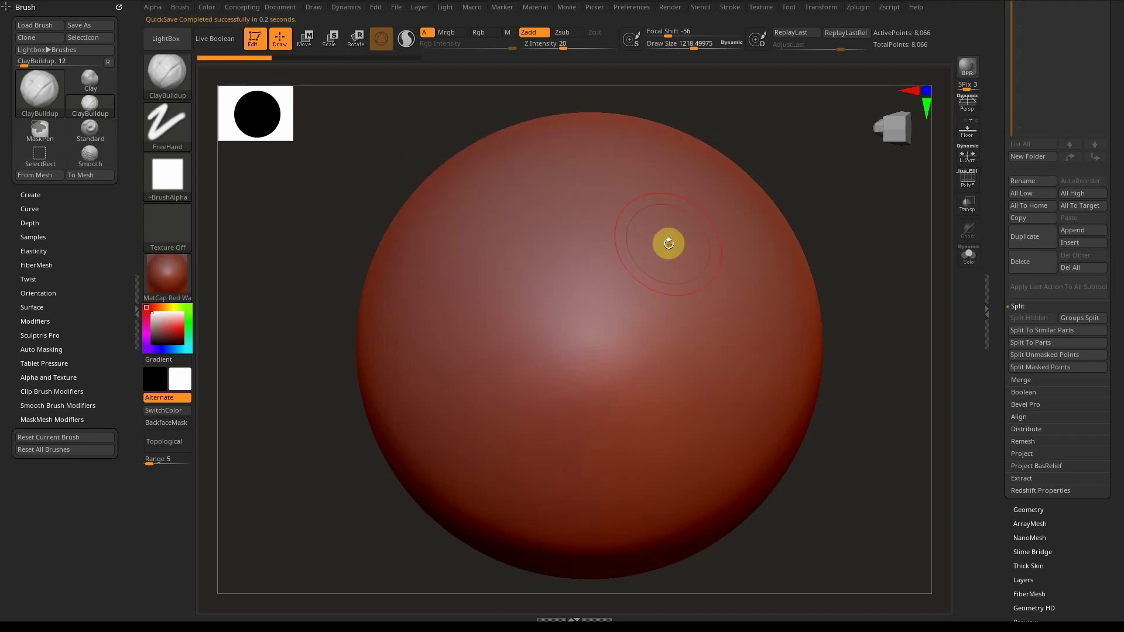
right_click_drag(672, 239, 650, 255, "alt")
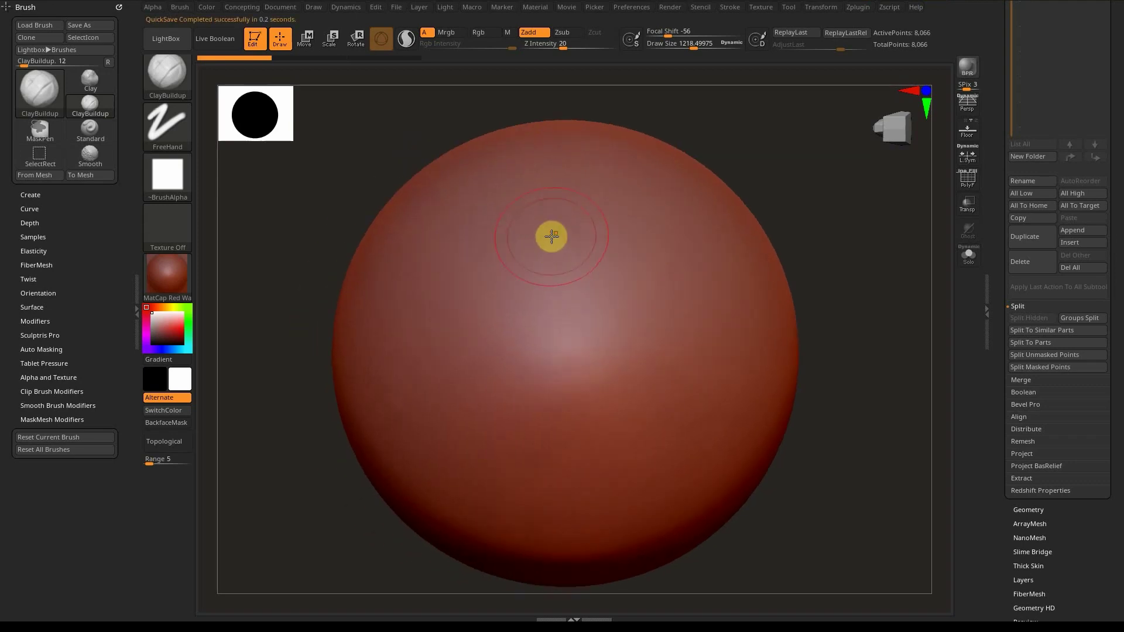
mouse_move(521, 287)
right_mouse_down("alt")
mouse_move(561, 275)
mouse_move(509, 281)
right_mouse_up("alt")
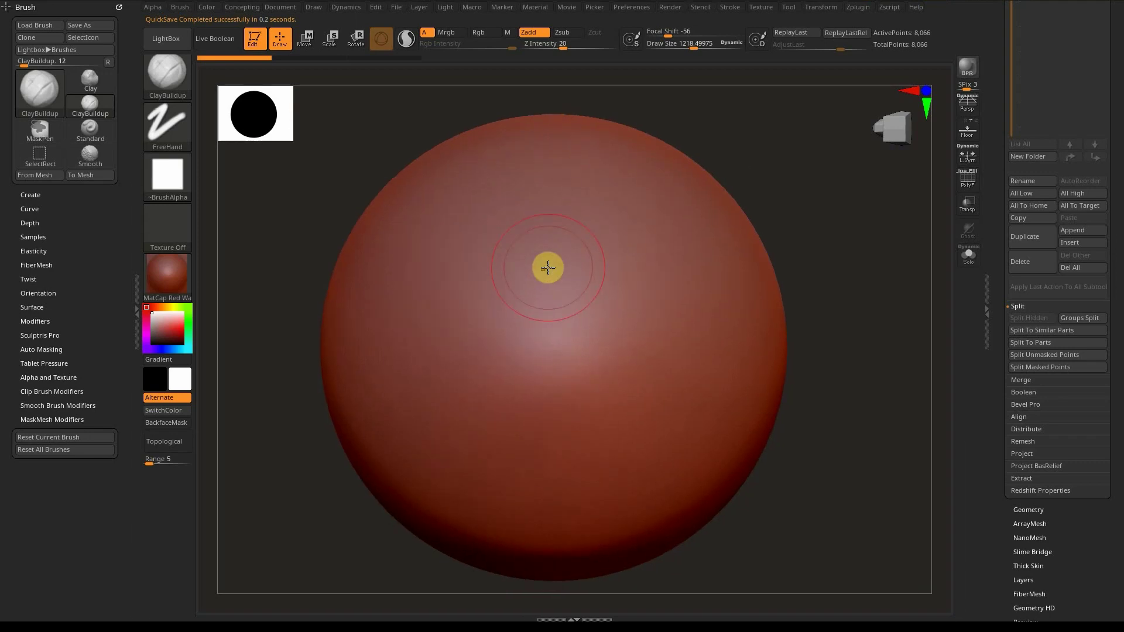
key("b")
key("b")
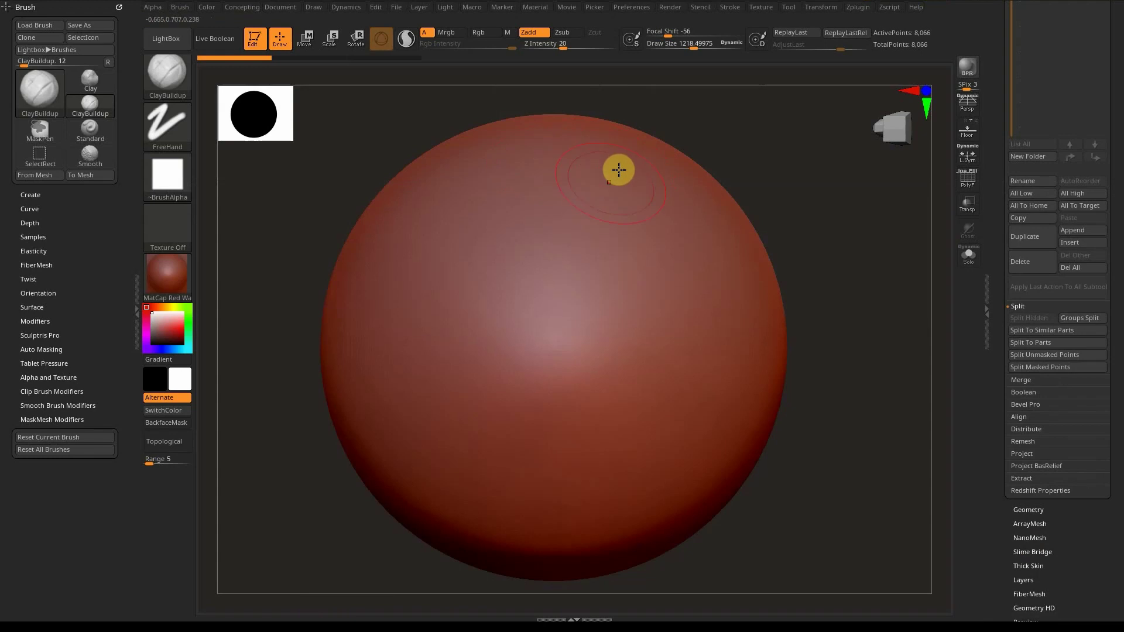
mouse_move(617, 234)
right_mouse_down("alt")
mouse_move(667, 301)
mouse_move(629, 285)
mouse_move(642, 266)
mouse_move(635, 279)
right_mouse_up("alt")
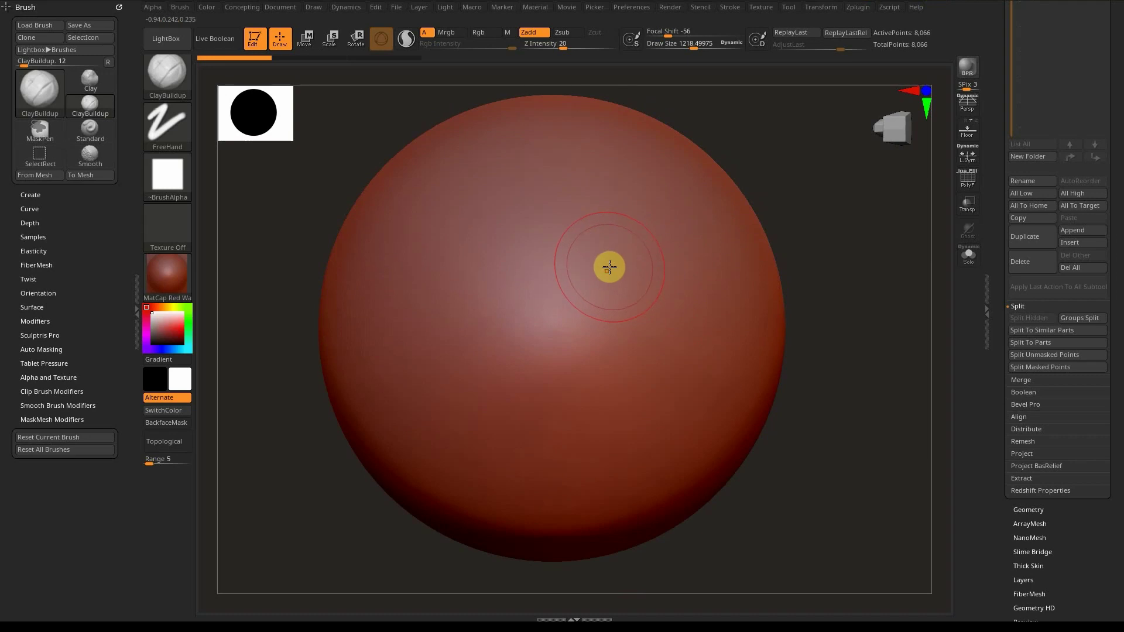
right_click_drag(625, 261, 660, 284, "alt")
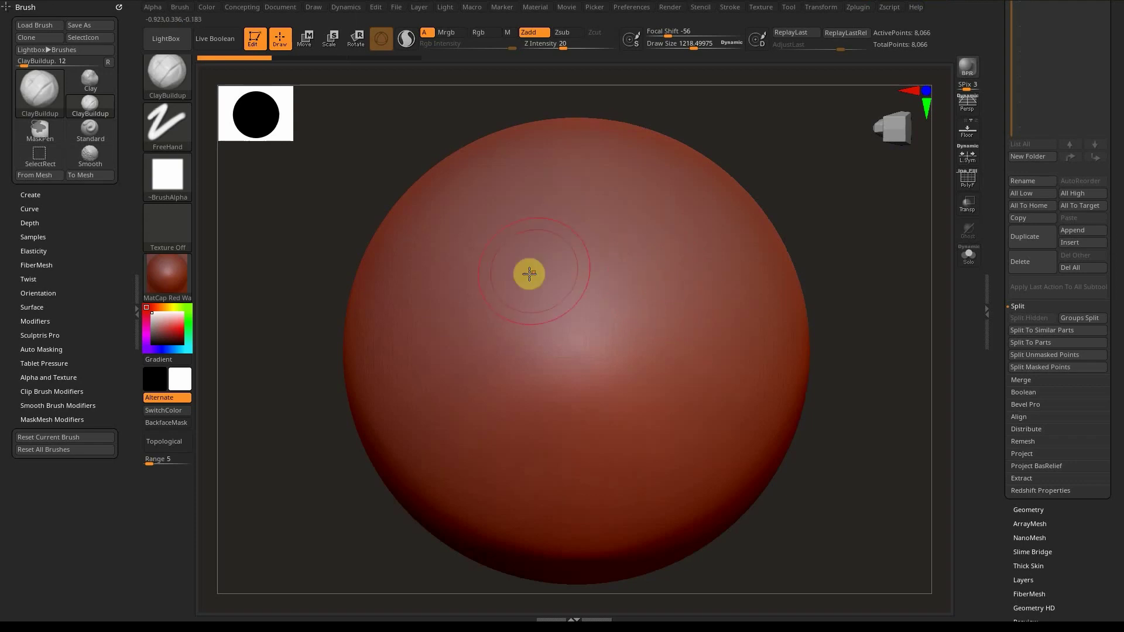
right_click_drag(592, 277, 602, 319, "alt")
Step: Show the polyframe and examine the sphere's polygon grid at the equator and around the pole
key("shift+f")
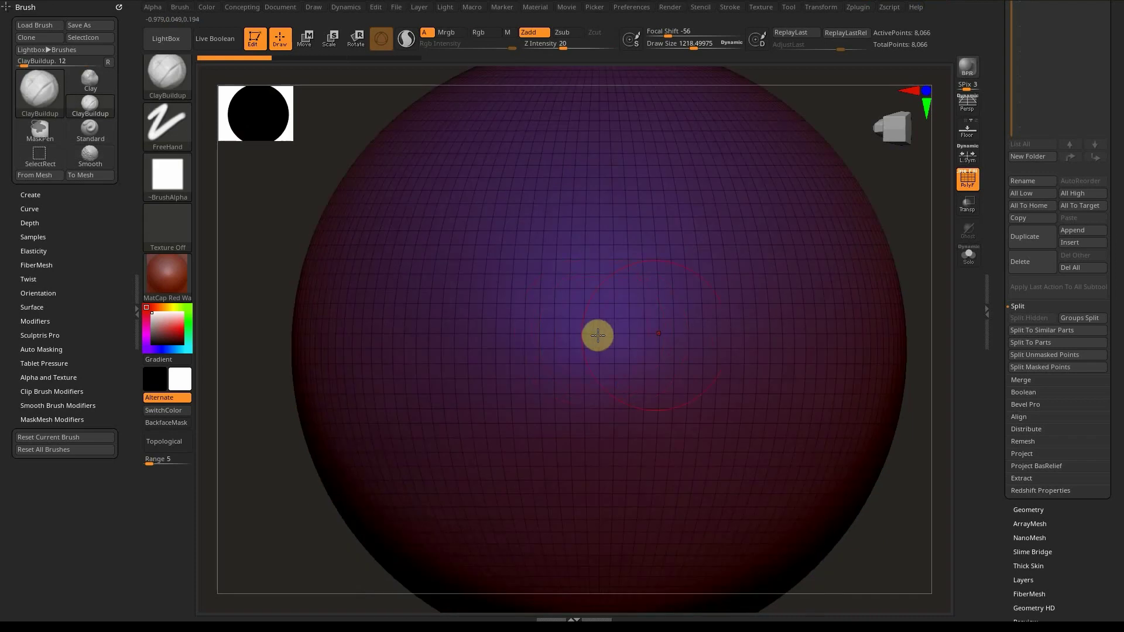
mouse_move(598, 335)
right_mouse_down("alt")
mouse_move(660, 322)
mouse_move(677, 343)
mouse_move(673, 301)
mouse_move(661, 325)
mouse_move(667, 306)
mouse_move(604, 315)
right_mouse_up("alt")
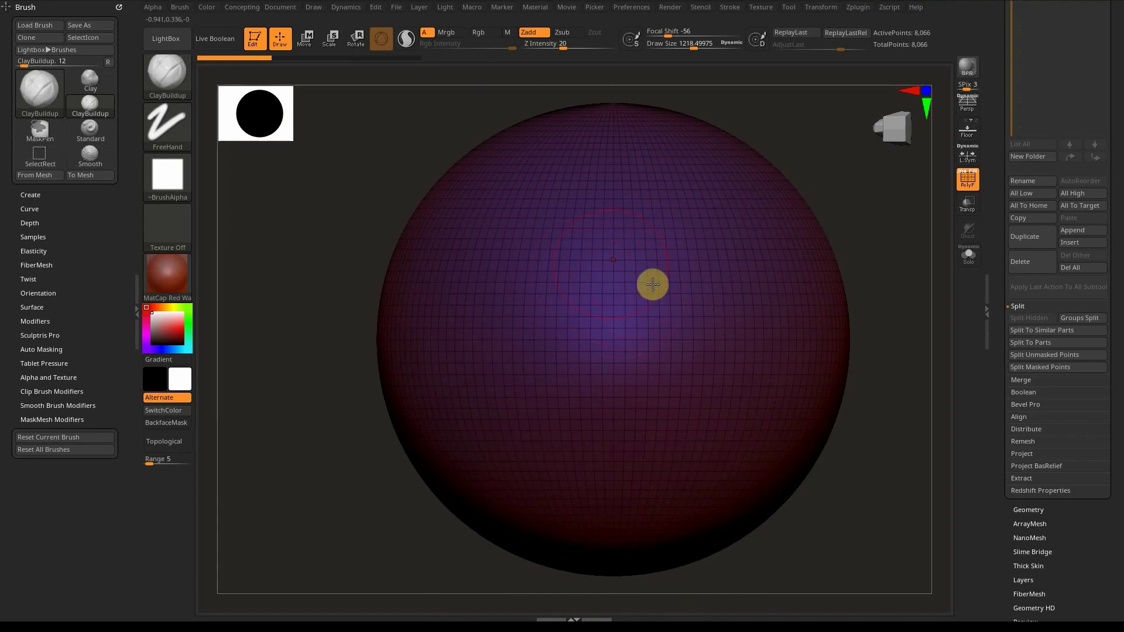
right_click_drag(638, 269, 520, 286, "alt")
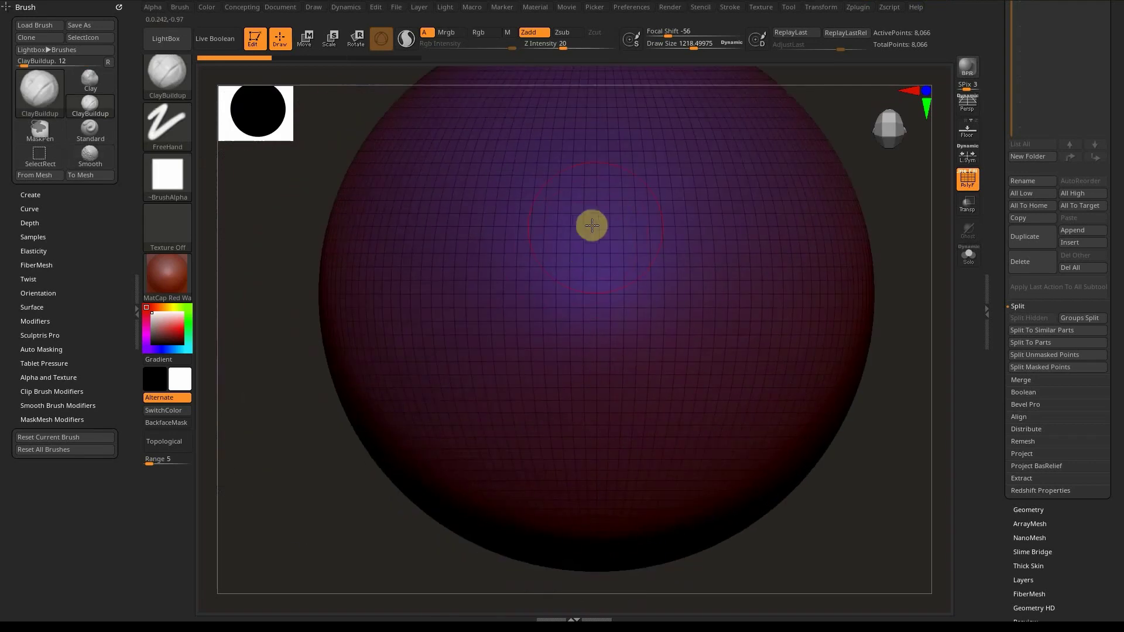
right_click_drag(615, 369, 621, 418, "alt")
right_click_drag(599, 336, 630, 403, "ctrl")
right_click_drag(572, 351, 607, 480)
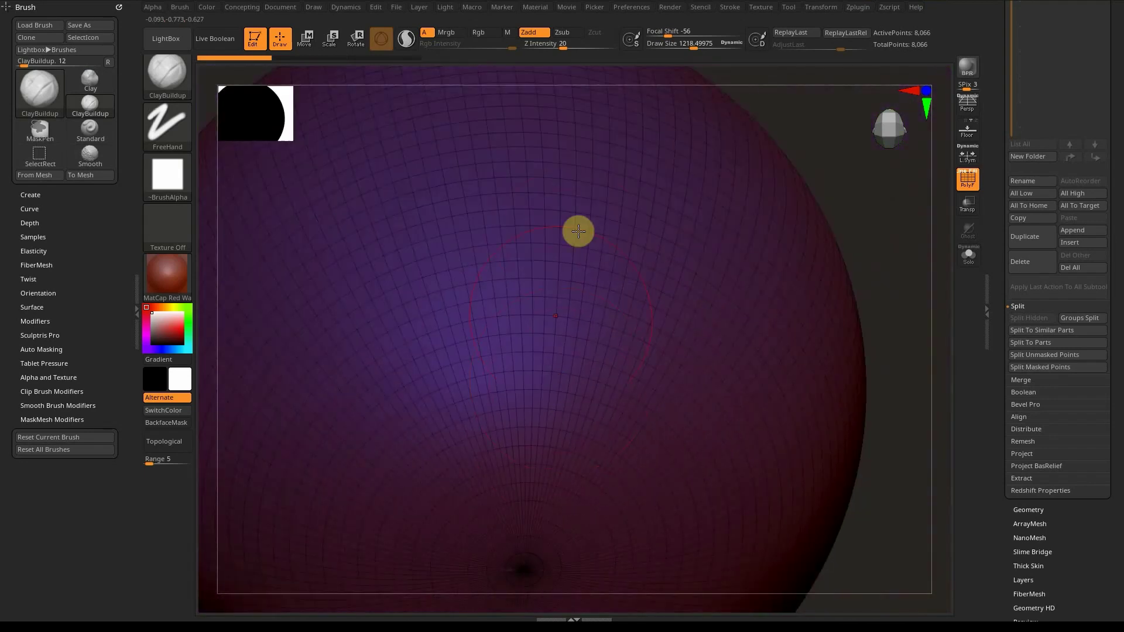
mouse_move(532, 484)
right_mouse_down("alt")
mouse_move(562, 291)
mouse_move(552, 243)
mouse_move(555, 427)
right_mouse_up("alt")
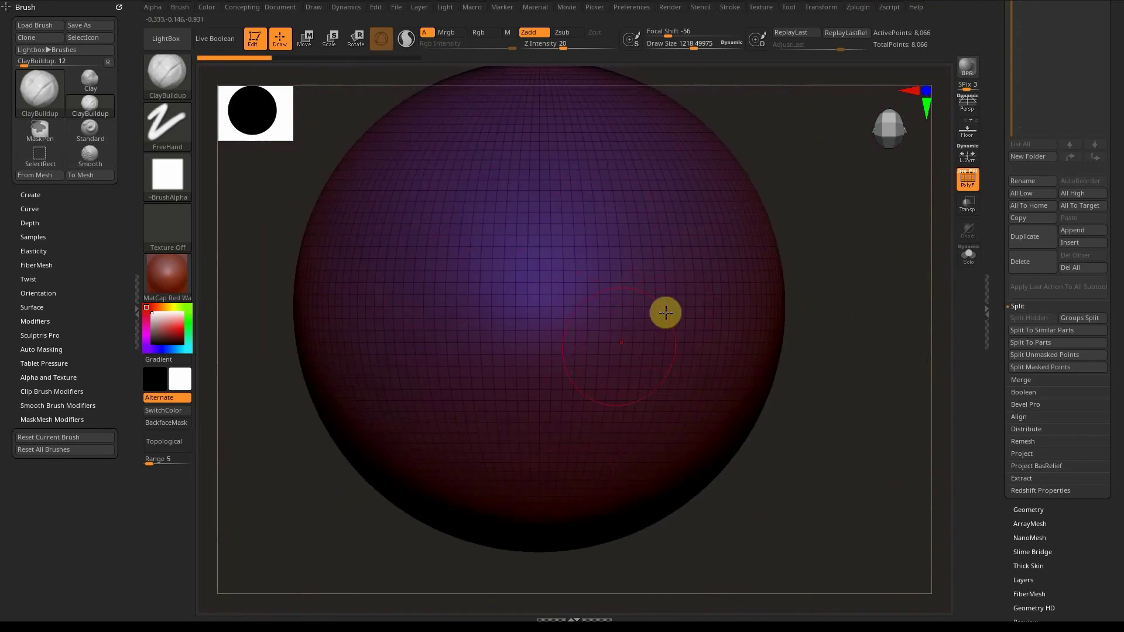
right_click_drag(599, 340, 642, 358, "alt")
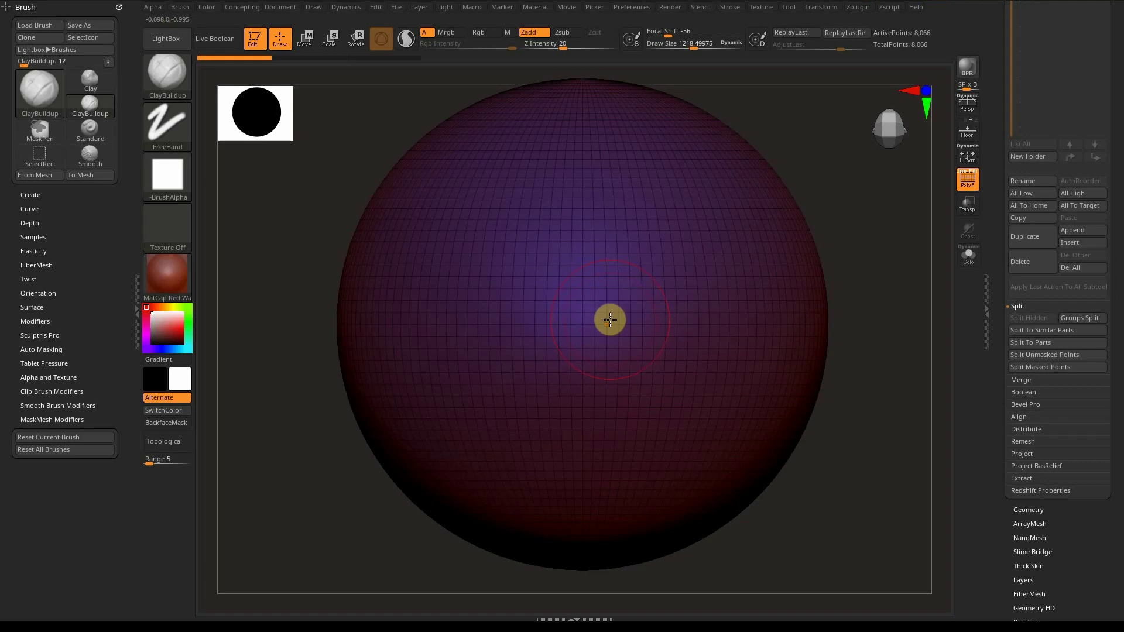
Step: Hide the polyframe and sculpt a large protrusion on the side of the sphere with the ClayBuildup brush
key("shift+f")
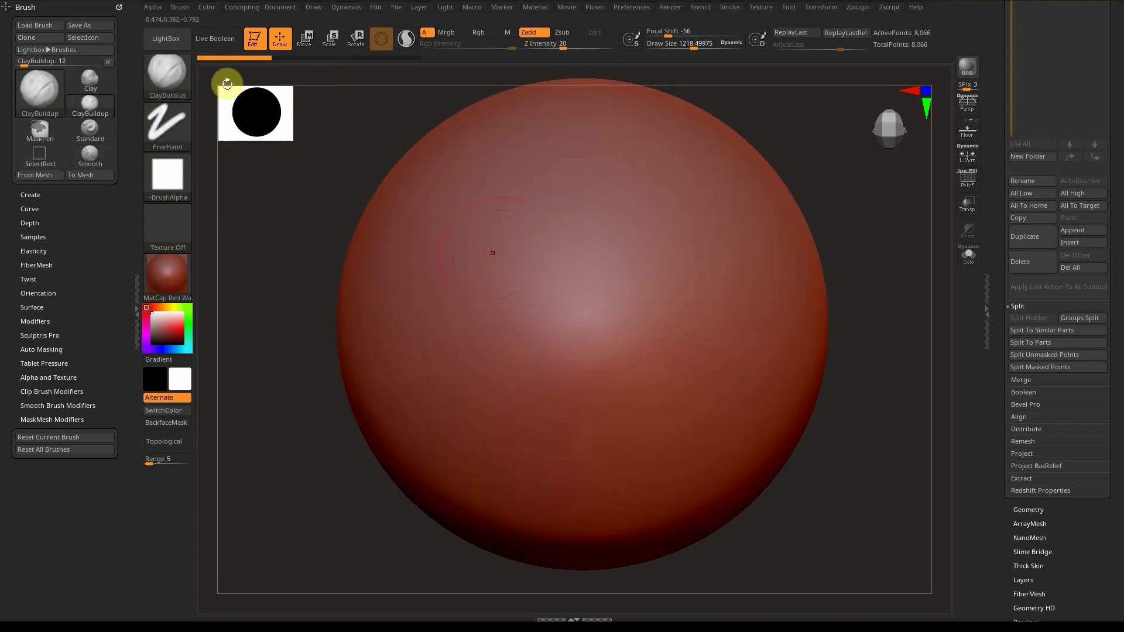
mouse_move(582, 275)
left_mouse_down()
mouse_move(548, 300)
mouse_move(585, 238)
mouse_move(635, 191)
mouse_move(535, 346)
mouse_move(476, 334)
mouse_move(564, 239)
mouse_move(479, 303)
mouse_move(499, 324)
left_mouse_up()
mouse_move(532, 261)
right_mouse_down()
mouse_move(511, 293)
mouse_move(522, 329)
mouse_move(554, 349)
right_mouse_up()
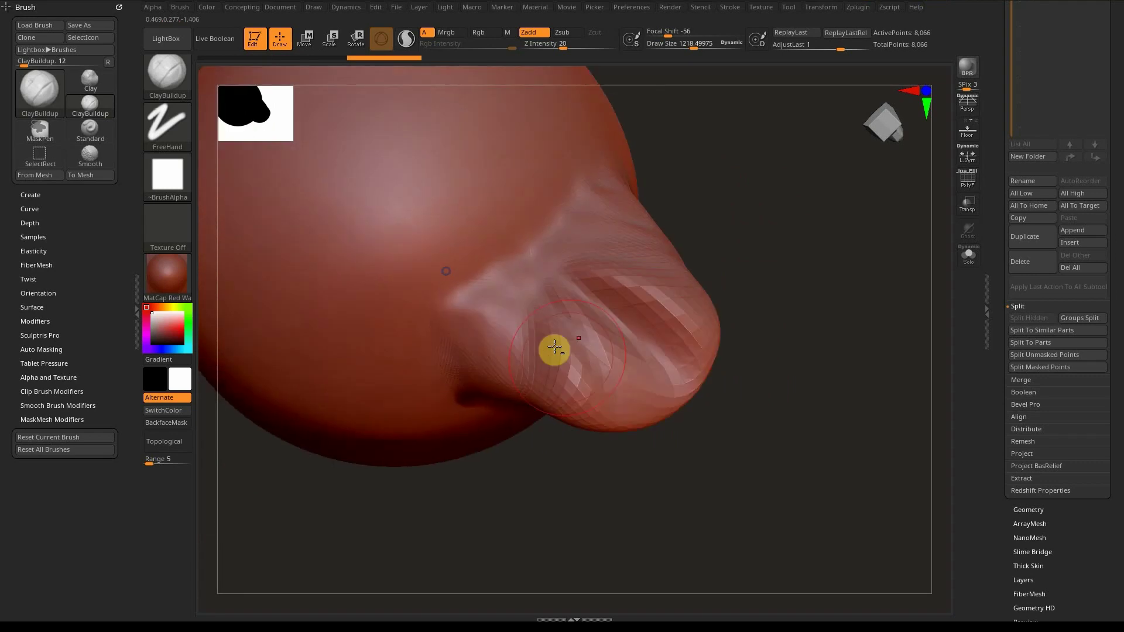
Step: Show the polyframe and examine the stretched polygons at the tip of the protrusion without Dynamic Subdiv smoothing
key("shift+f")
right_click_drag(572, 279, 685, 341)
mouse_move(686, 340)
left_mouse_down()
mouse_move(556, 379)
mouse_move(627, 334)
mouse_move(688, 355)
left_mouse_up()
right_click_drag(688, 355, 733, 401)
mouse_move(612, 253)
right_mouse_down()
mouse_move(735, 258)
mouse_move(605, 256)
right_mouse_up()
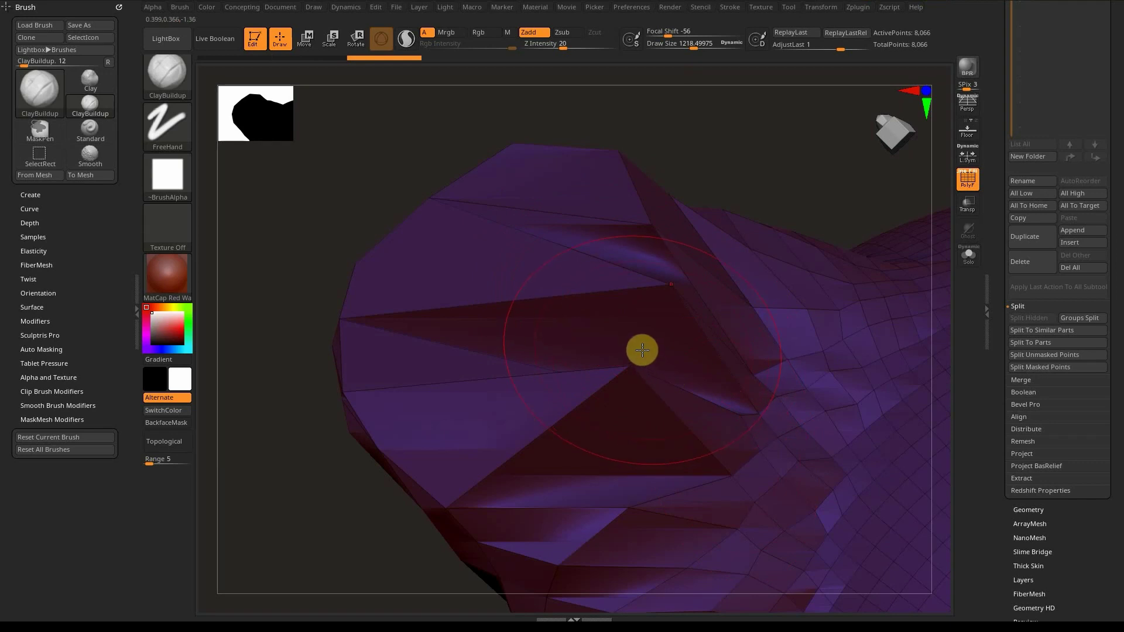
Step: Set the brush draw size to about 190 and examine one stretched polygon on the protrusion, with and without the polyframe
key("shift+f")
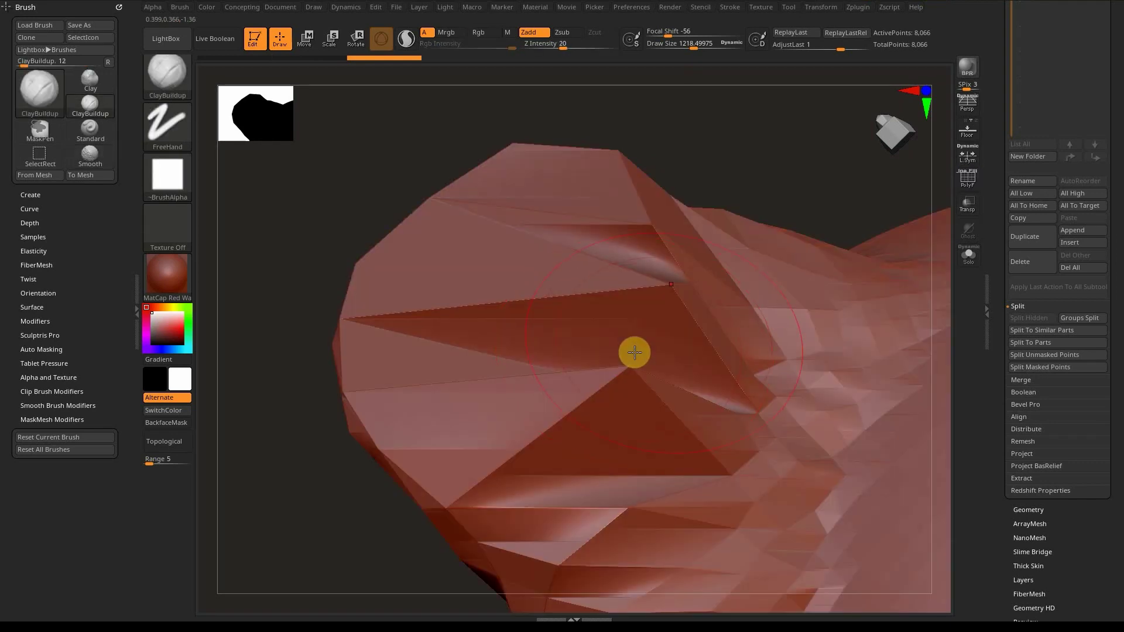
key("s")
left_click_drag(642, 340, 627, 346)
mouse_move(550, 322)
right_mouse_down()
mouse_move(627, 316)
mouse_move(603, 308)
right_mouse_up()
right_click_drag(603, 309, 621, 344, "alt")
mouse_move(558, 299)
right_mouse_down("alt")
mouse_move(537, 289)
mouse_move(460, 318)
mouse_move(497, 319)
right_mouse_up("alt")
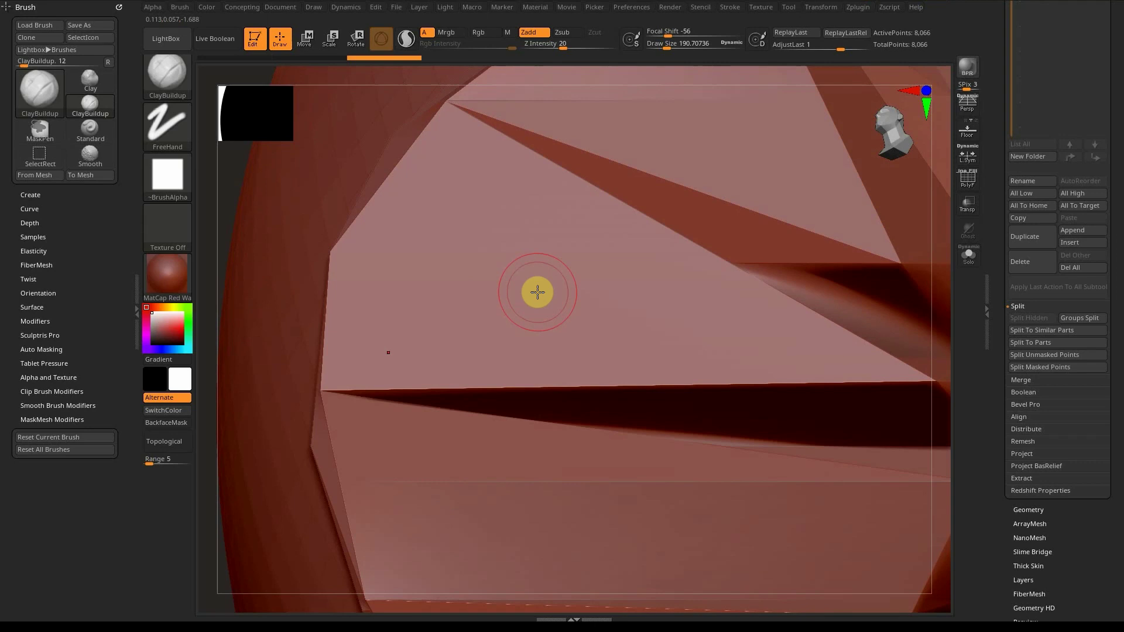
key("shift+f")
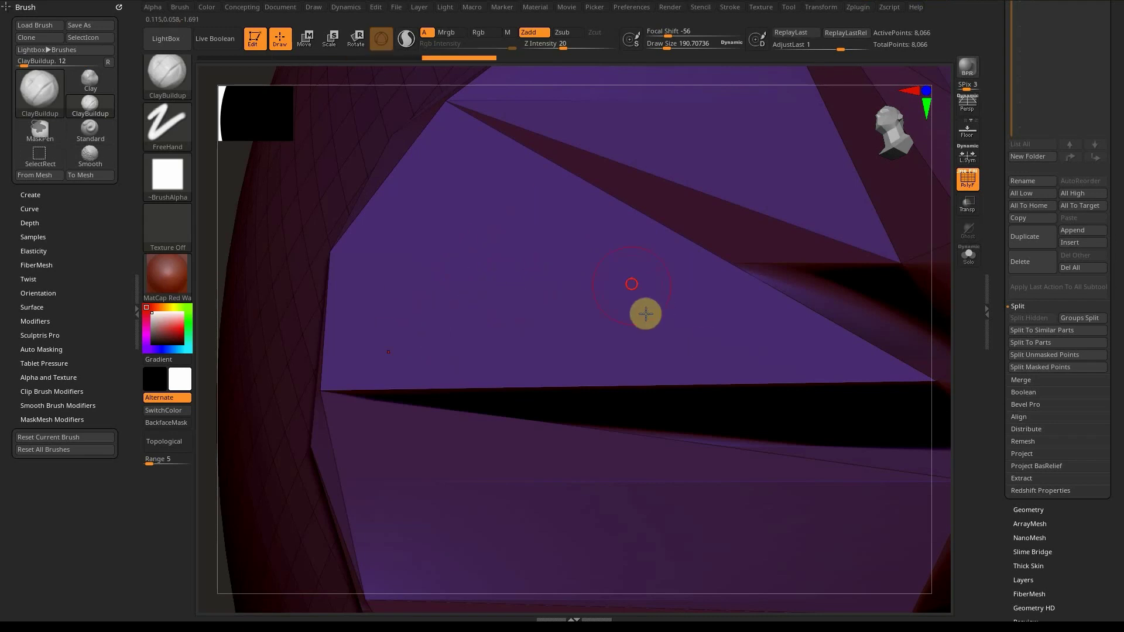
Step: Try a small ClayBuildup stroke on the regular grid beside the protrusion, examine the displaced vertices and undo the stroke
right_click_drag(618, 257, 622, 272)
mouse_move(616, 315)
right_mouse_down("ctrl")
mouse_move(529, 251)
mouse_move(788, 369)
mouse_move(624, 316)
right_mouse_up("ctrl")
left_click_drag(619, 310, 635, 305)
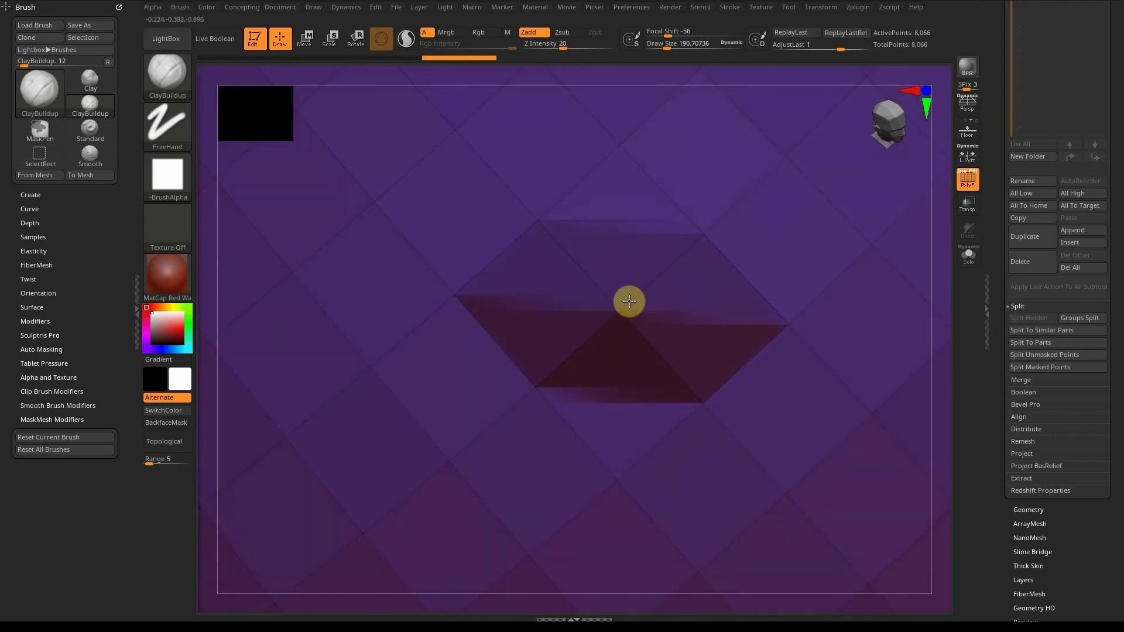
right_click_drag(612, 310, 578, 265)
key("ctrl+z")
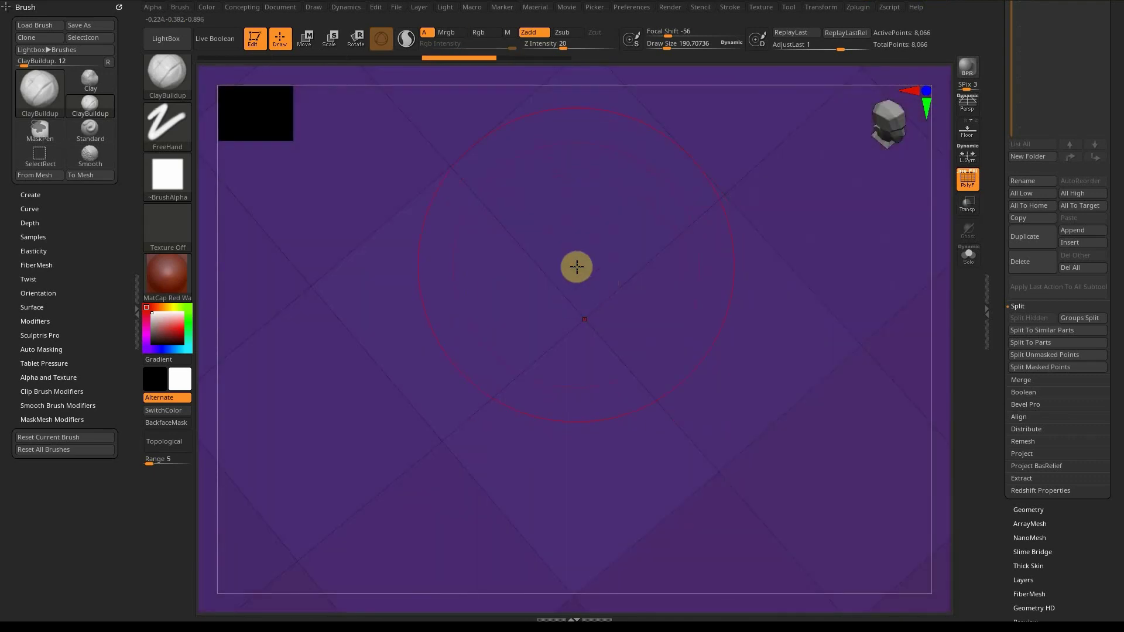
Step: Try a brush draw size of about 31, smaller than a single polygon, on the sphere's regular grid
mouse_move(566, 277)
right_mouse_down()
mouse_move(602, 230)
mouse_move(564, 276)
right_mouse_up()
left_click_drag(568, 262, 554, 262)
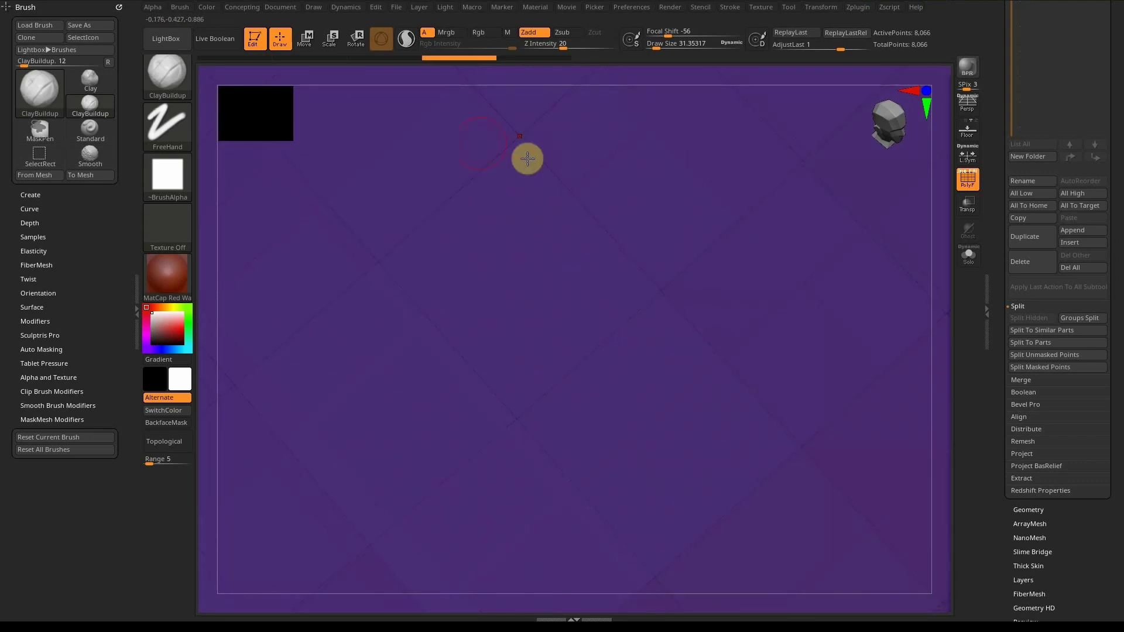
right_click_drag(627, 299, 537, 236, "ctrl")
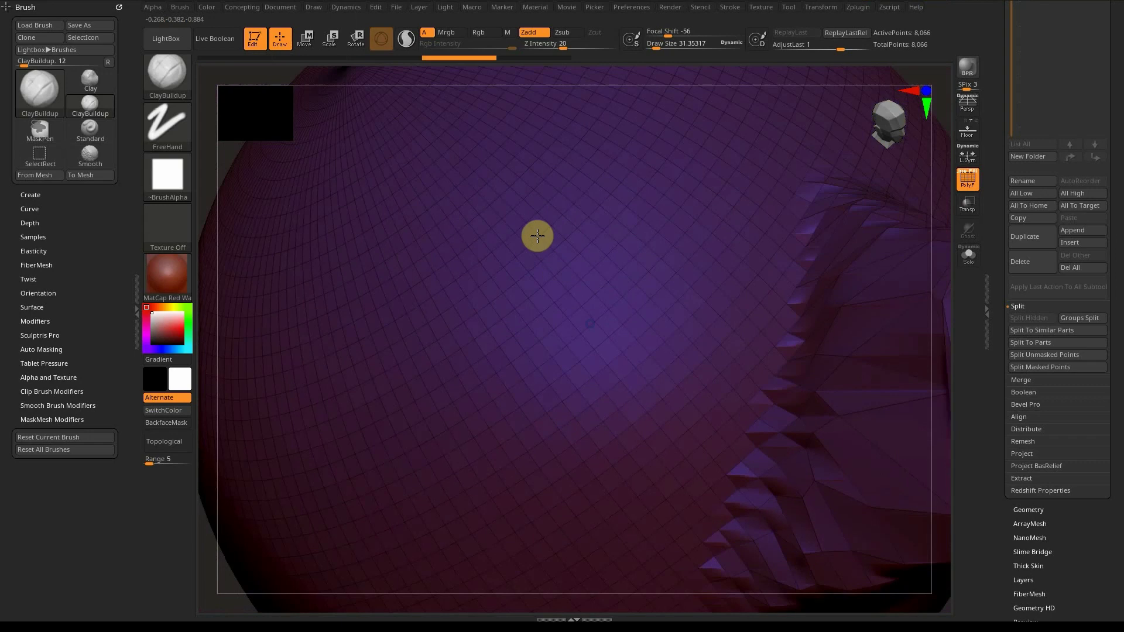
Step: Set the draw size to about 735 and sculpt a small bump on the regular grid beside the protrusion
key("s")
mouse_move(611, 273)
right_mouse_down("ctrl")
mouse_move(589, 281)
mouse_move(581, 303)
mouse_move(579, 289)
mouse_move(612, 279)
right_mouse_up("ctrl")
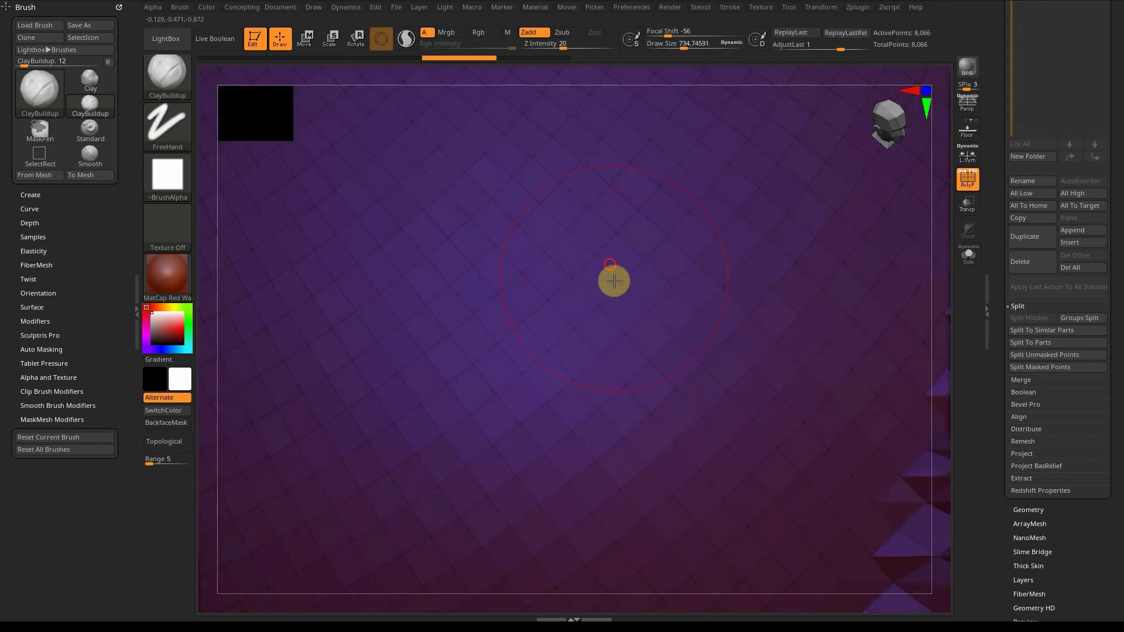
mouse_move(612, 279)
left_mouse_down()
mouse_move(537, 328)
mouse_move(524, 261)
mouse_move(573, 315)
left_mouse_up()
right_click_drag(573, 314, 506, 294)
mouse_move(616, 339)
right_mouse_down()
mouse_move(577, 329)
mouse_move(561, 291)
right_mouse_up()
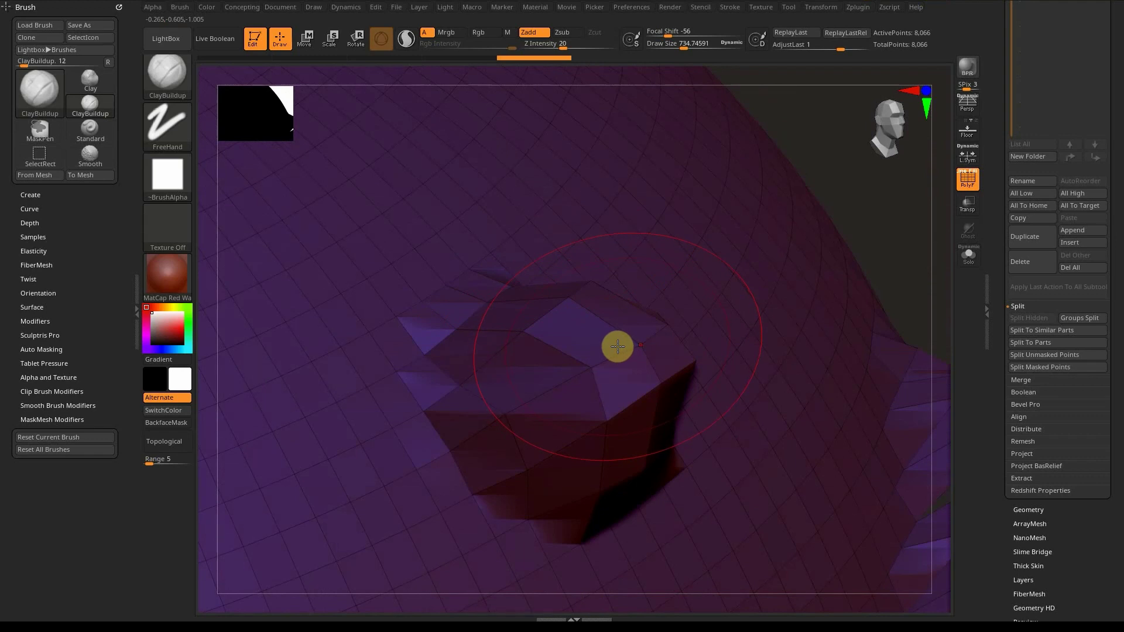
Step: Hide the polyframe and examine the faceted surface of the large protrusion from a distance and up close
mouse_move(622, 356)
right_mouse_down()
mouse_move(489, 244)
mouse_move(585, 306)
mouse_move(624, 397)
mouse_move(581, 376)
mouse_move(569, 336)
mouse_move(672, 356)
mouse_move(602, 293)
mouse_move(567, 278)
mouse_move(654, 312)
mouse_move(632, 178)
mouse_move(640, 359)
mouse_move(695, 411)
mouse_move(667, 342)
right_mouse_up()
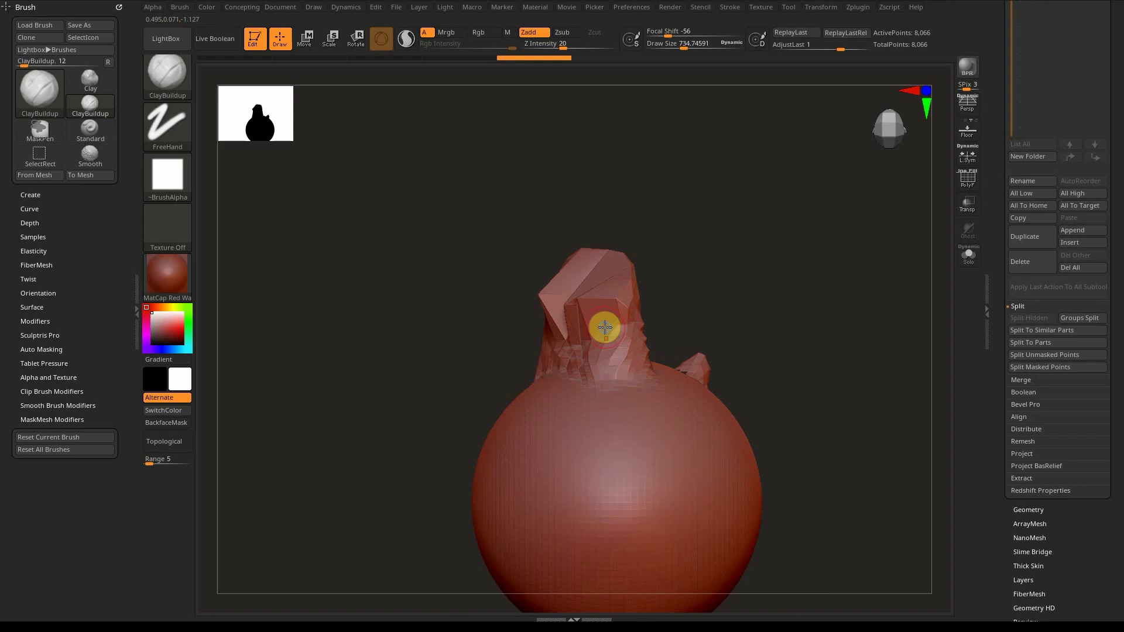
right_click_drag(605, 327, 687, 377)
right_click_drag(725, 279, 572, 366)
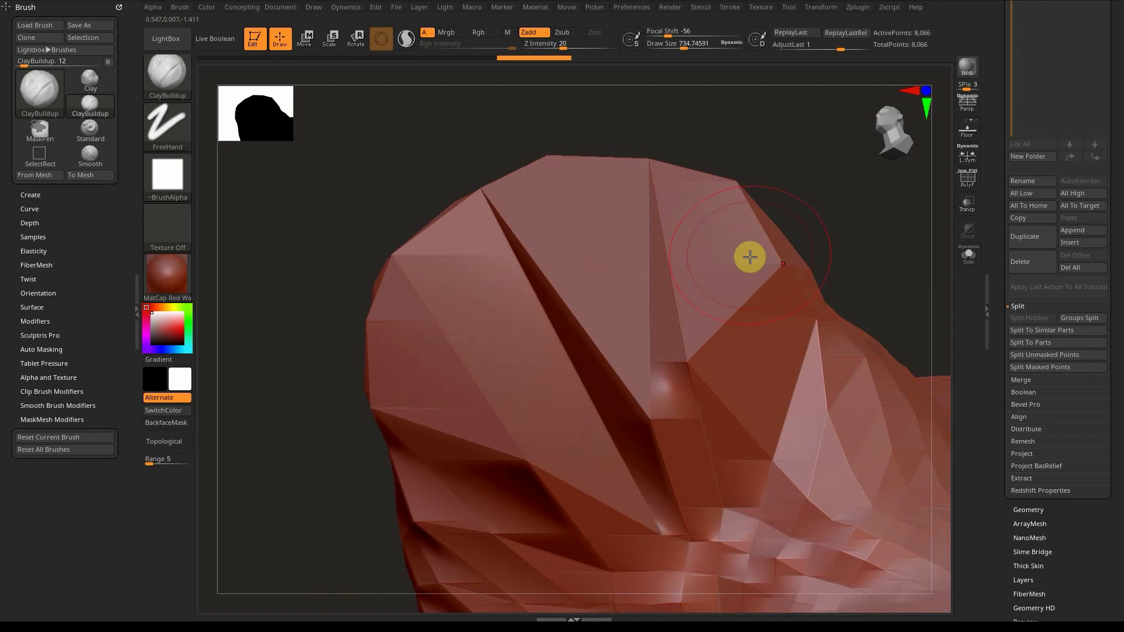
Step: Smooth the stretched facets at the protrusion's tip with the polyframe shown, and check the shaded surface with it hidden
key("shift+f")
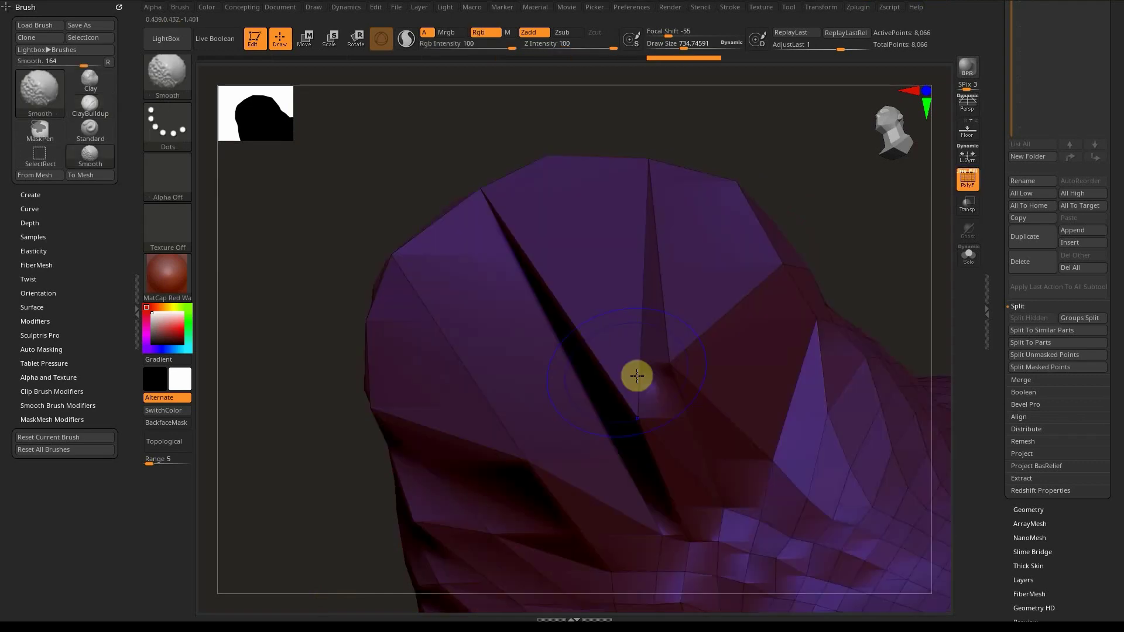
mouse_move(657, 343)
right_mouse_down()
mouse_move(632, 366)
mouse_move(715, 369)
mouse_move(689, 354)
mouse_move(753, 353)
mouse_move(757, 322)
mouse_move(778, 346)
mouse_move(684, 322)
right_mouse_up()
key("shift+f")
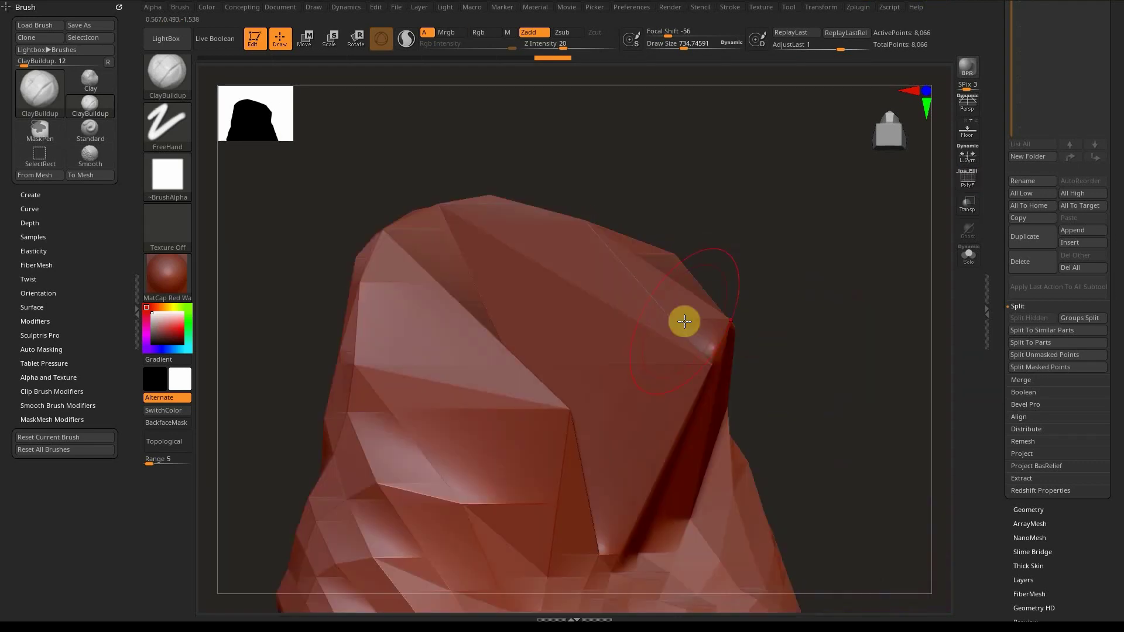
right_click_drag(735, 356, 667, 323)
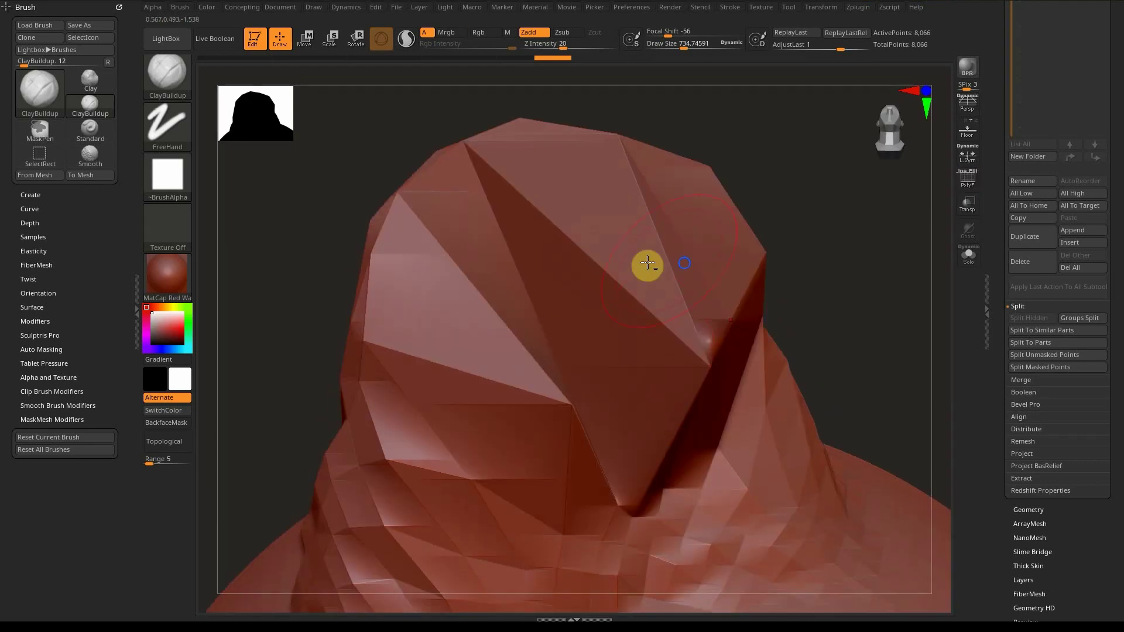
mouse_move(648, 263)
right_mouse_down()
mouse_move(652, 295)
mouse_move(644, 284)
right_mouse_up()
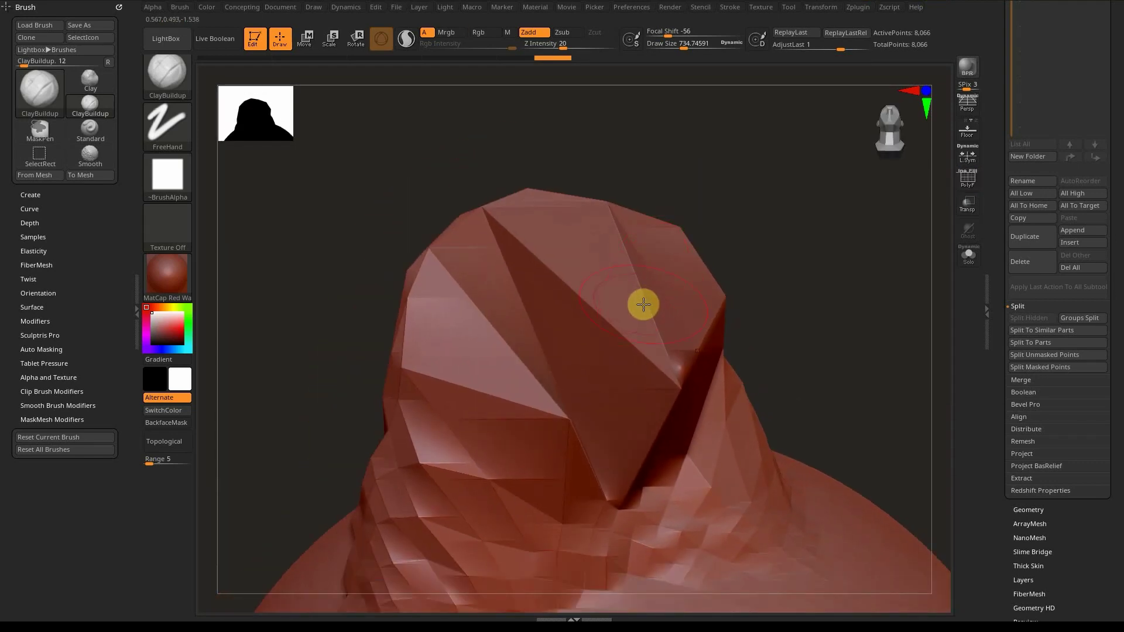
right_click_drag(682, 322, 652, 288)
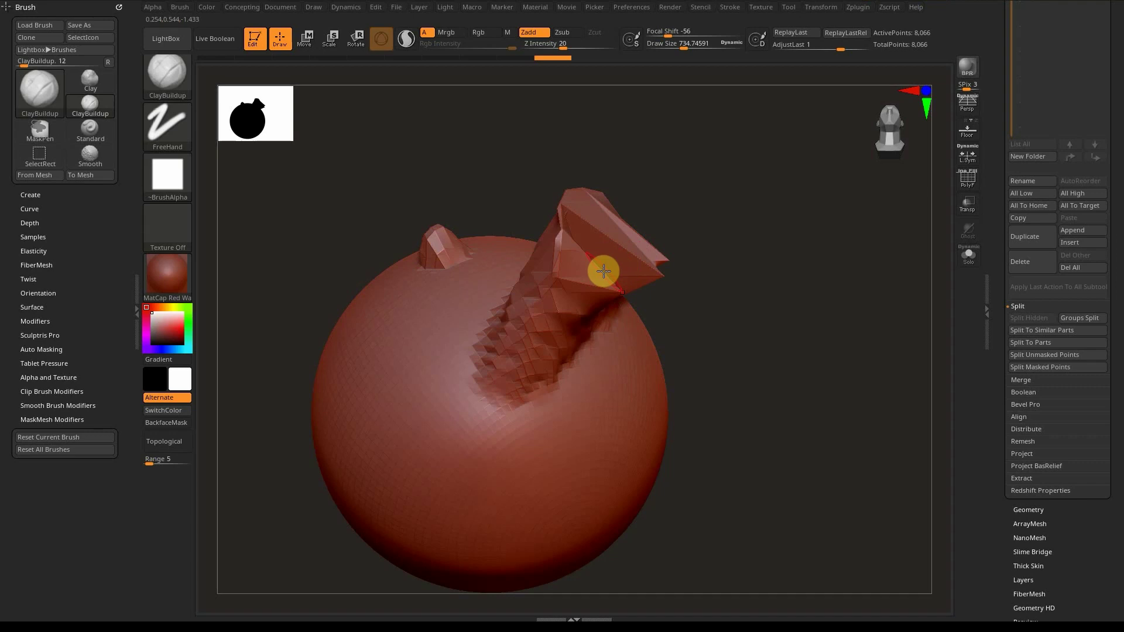
Step: Show the polyframe and compare the polygon density of the large protrusion, the small bump and the untouched sphere
key("shift+f")
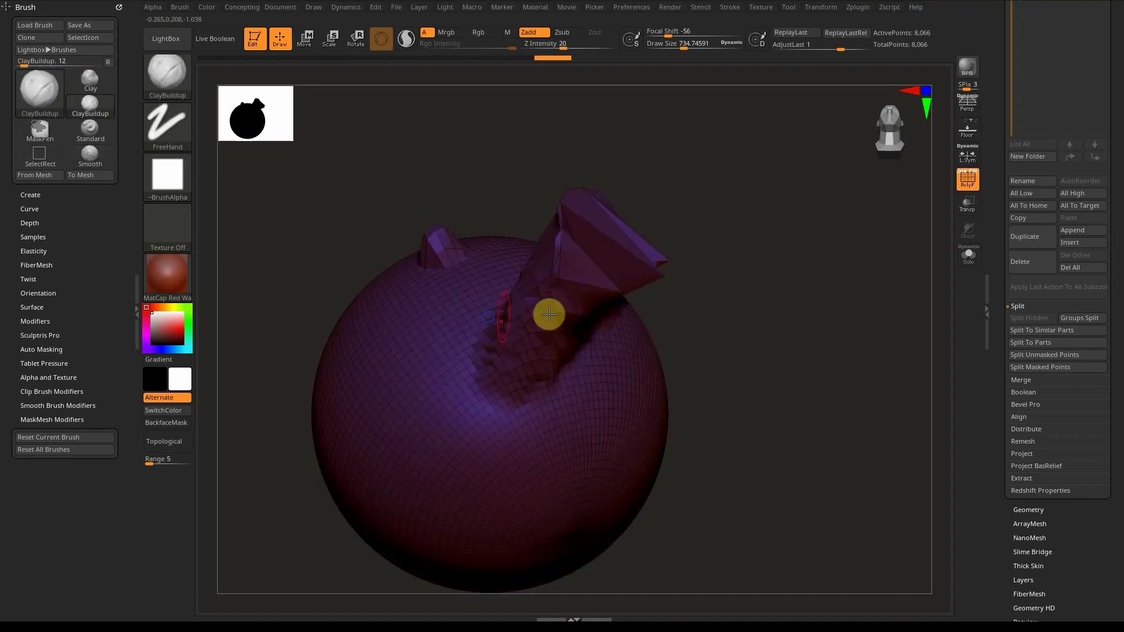
right_click_drag(548, 315, 426, 324, "ctrl")
right_click_drag(576, 381, 556, 338, "ctrl")
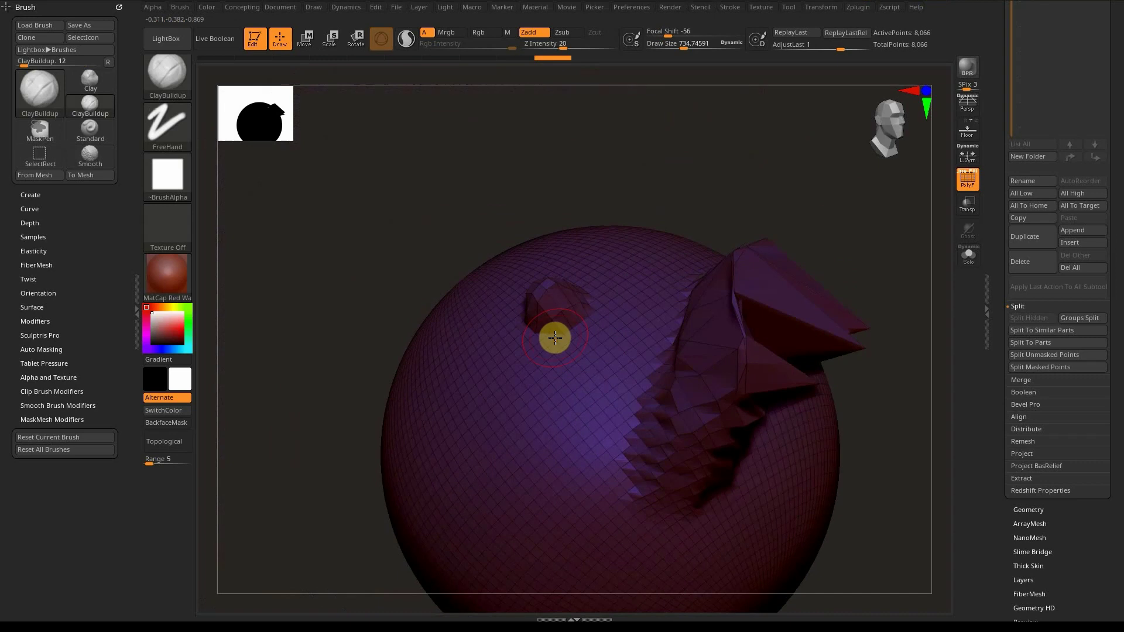
right_click_drag(698, 371, 603, 351)
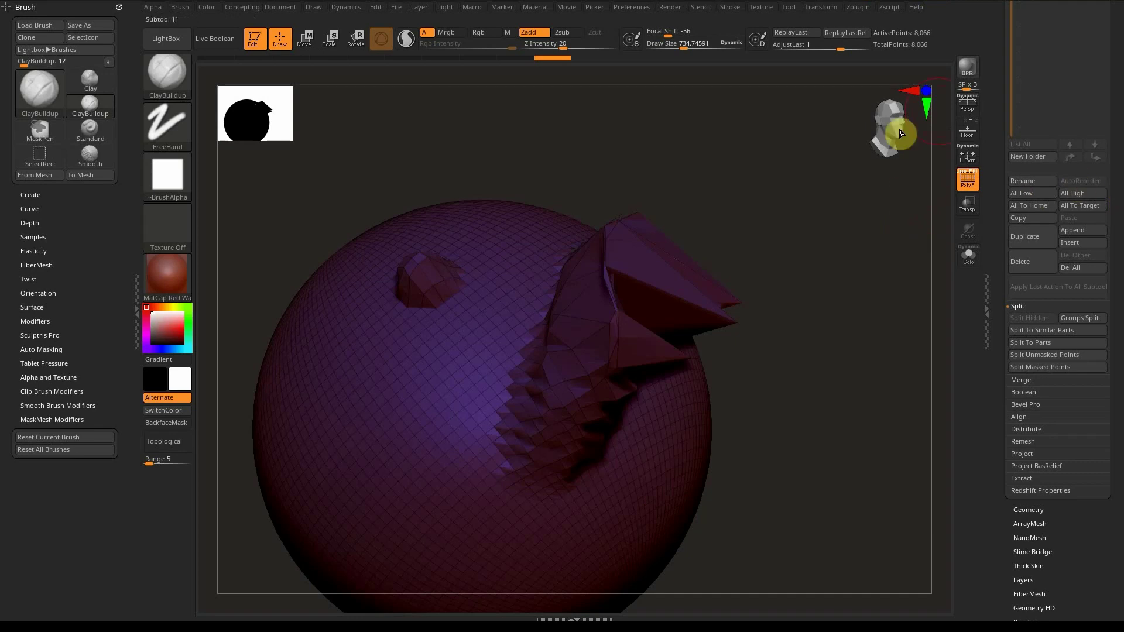
Step: Expand the Geometry settings of the sculpted sphere
left_click_drag(1116, 135, 1119, 201)
left_click_drag(1118, 93, 1114, 201)
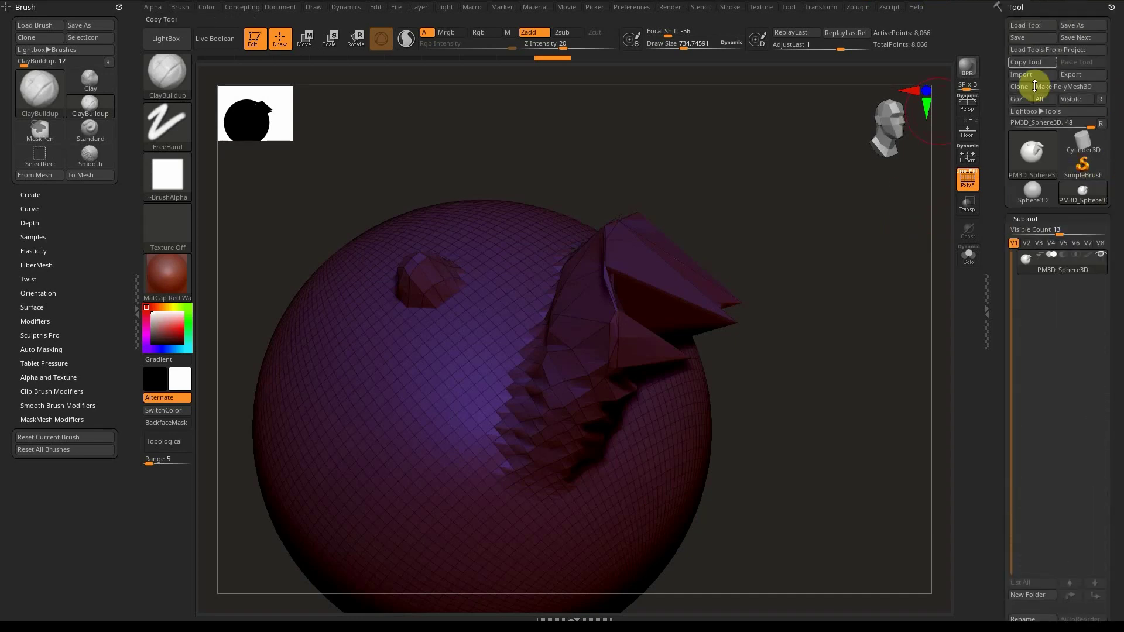
left_click_drag(1120, 404, 1122, 88)
left_click_drag(1121, 340, 1122, 88)
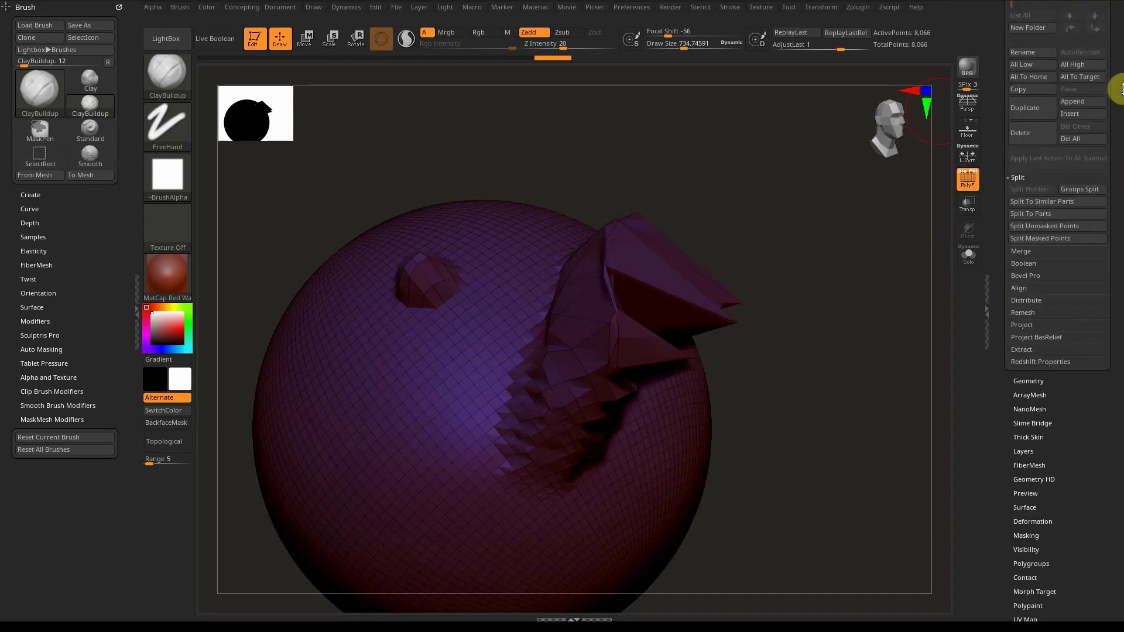
left_click_drag(1121, 298, 1122, 223)
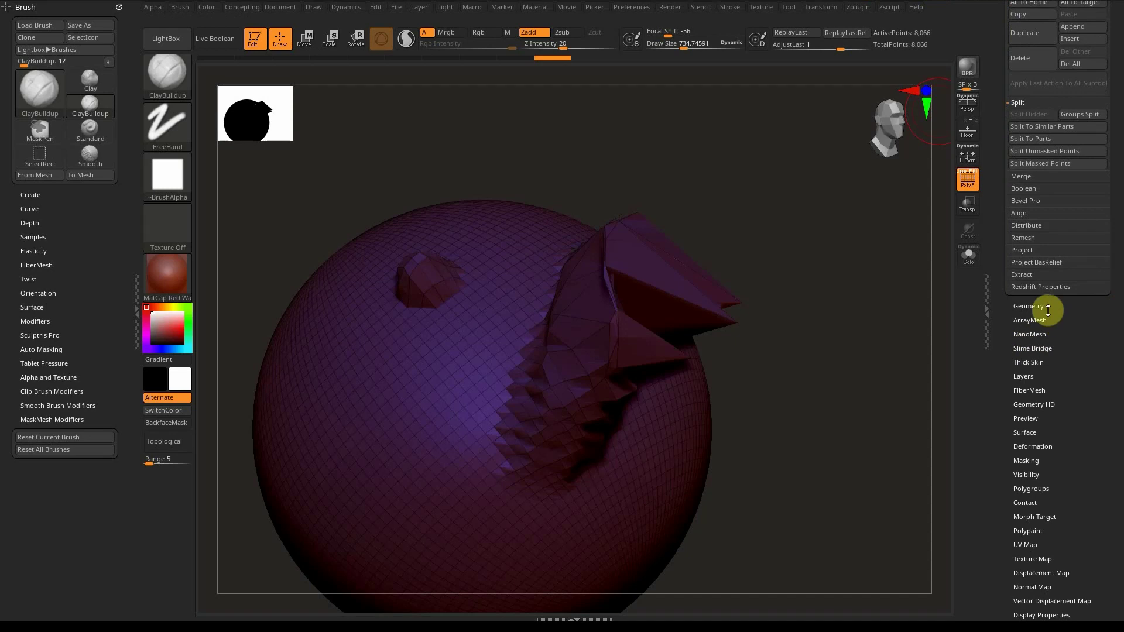
left_click(1029, 306)
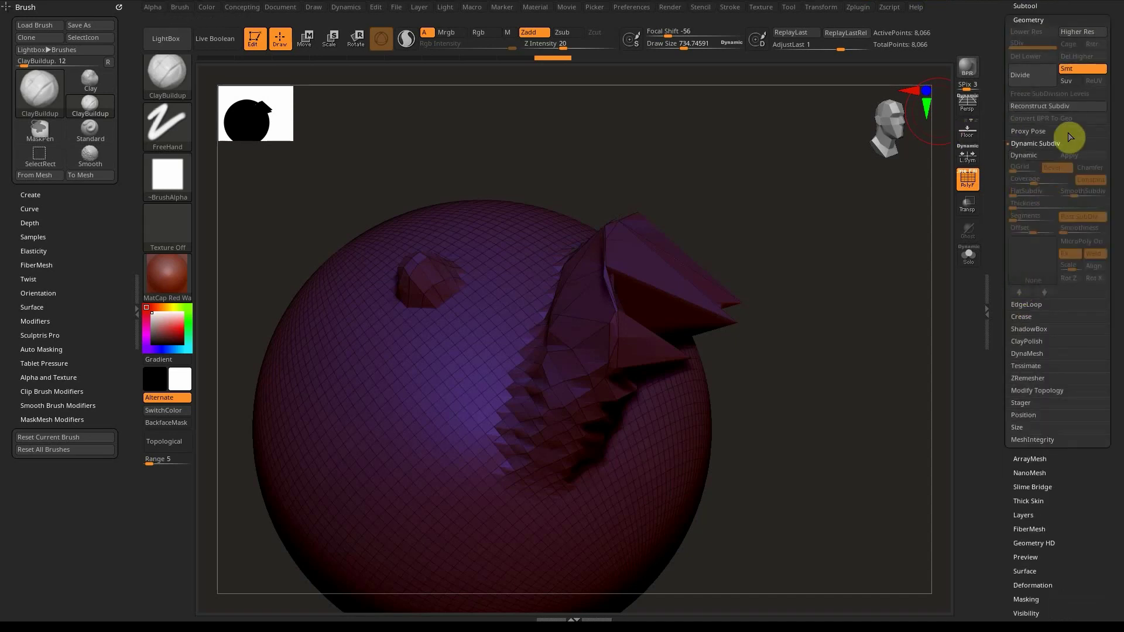
Step: Collapse the Dynamic Subdiv settings and expand the DynaMesh settings
left_click(1028, 144)
left_click(1043, 146)
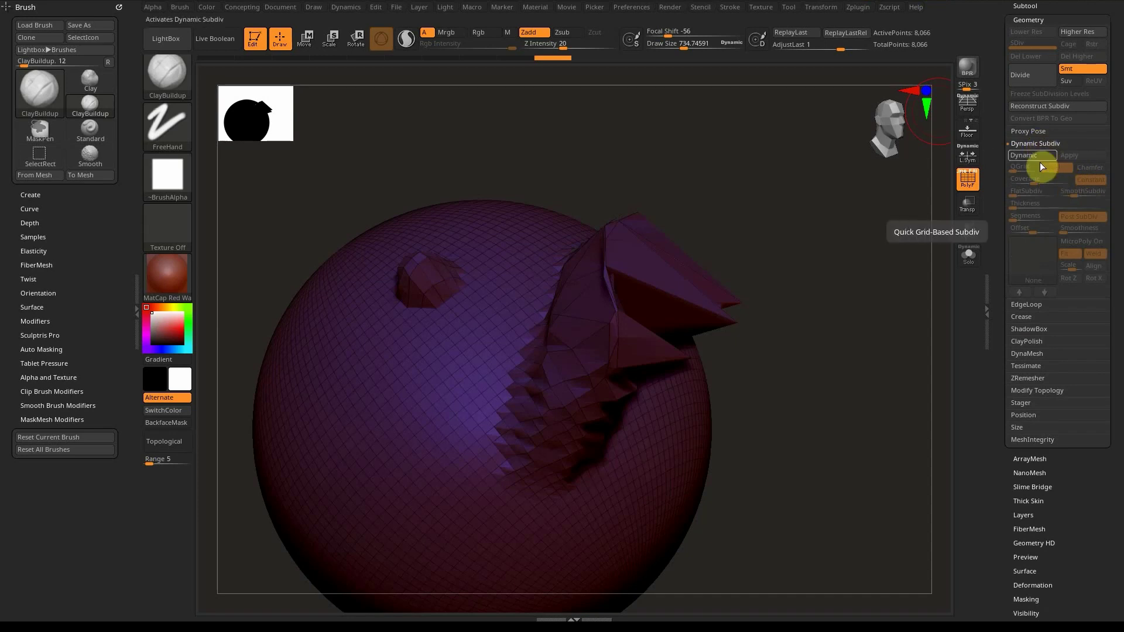
left_click(1045, 147)
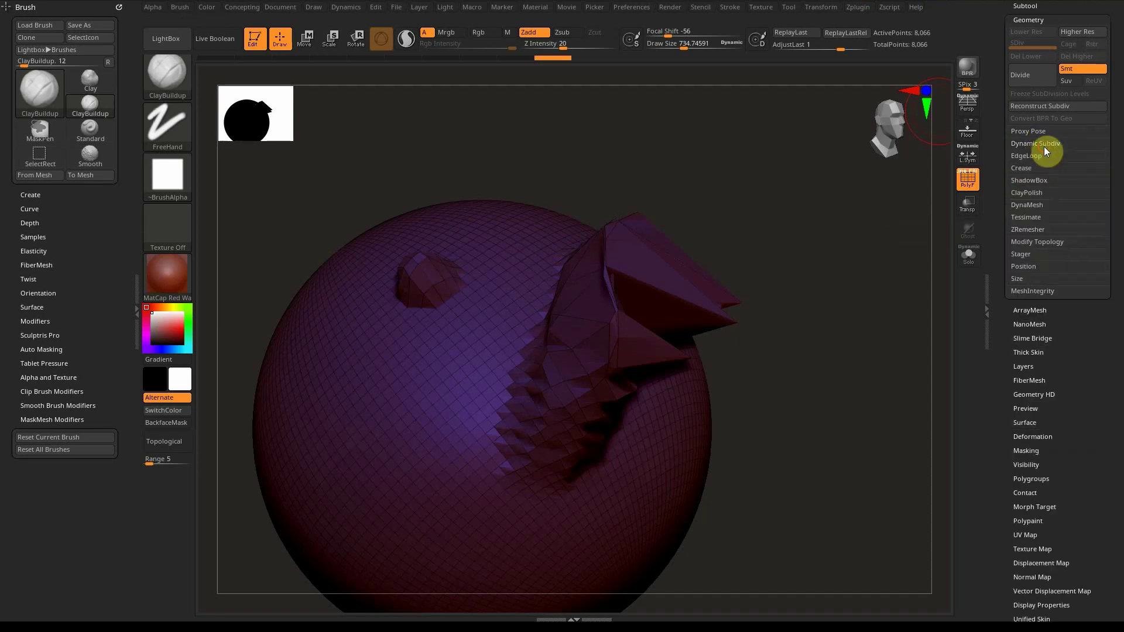
left_click(1027, 205)
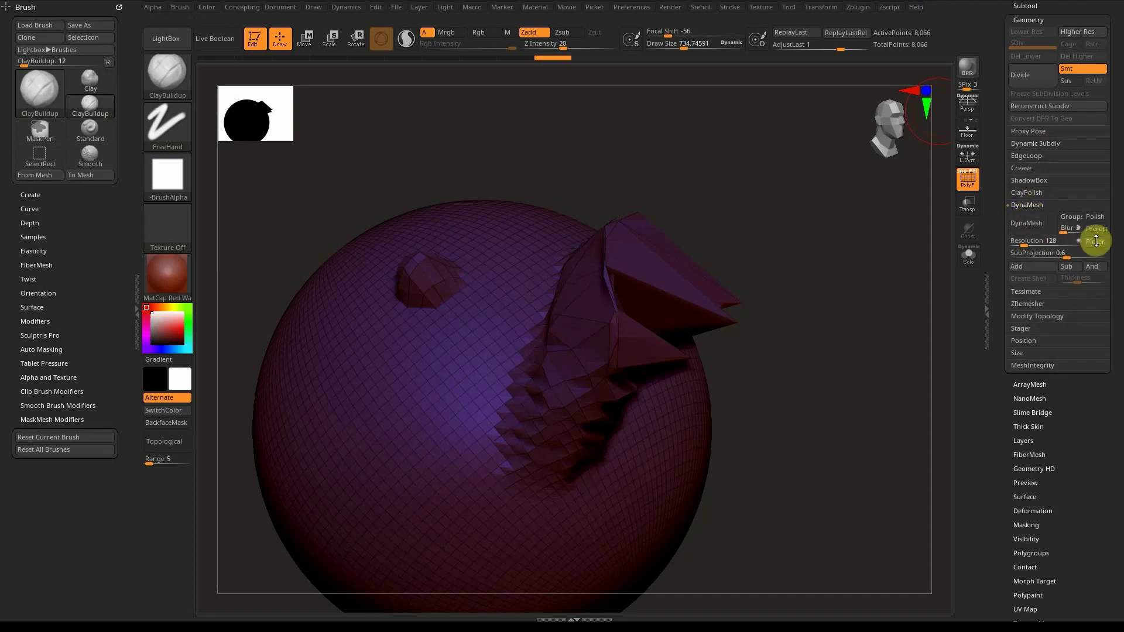
left_click_drag(1096, 241, 1119, 262)
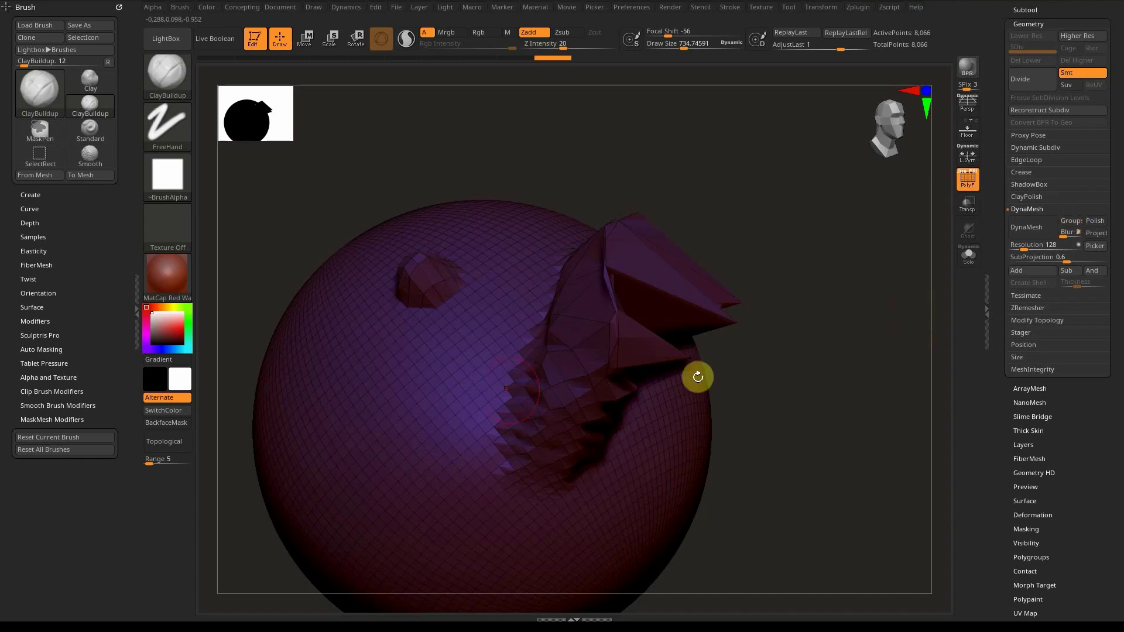
Step: Set the DynaMesh Blur to 0, and turn Project on and back off
mouse_move(747, 377)
left_mouse_down("alt")
mouse_move(744, 390)
mouse_move(725, 388)
mouse_move(817, 361)
mouse_move(753, 381)
mouse_move(744, 355)
left_mouse_up("alt")
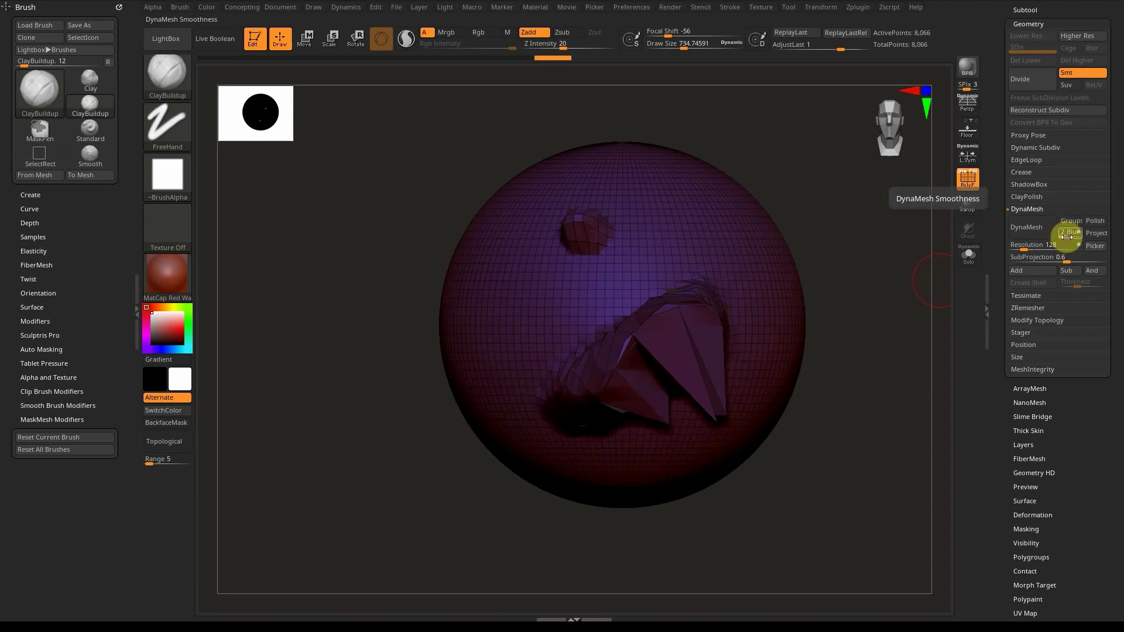
left_click_drag(1063, 233, 1038, 235)
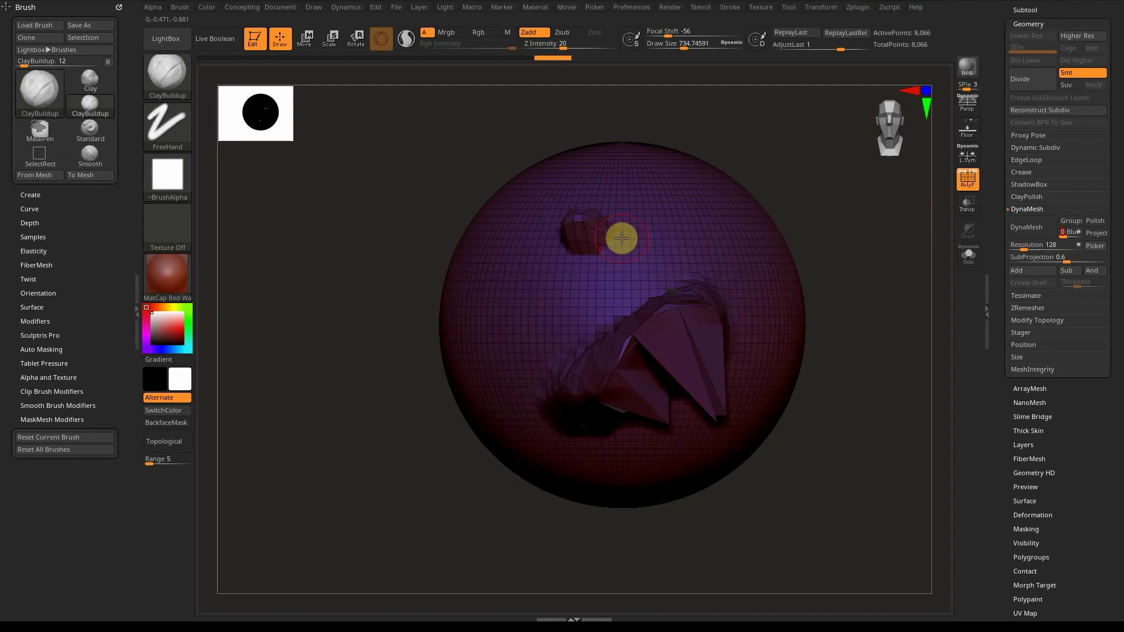
left_click(1094, 233)
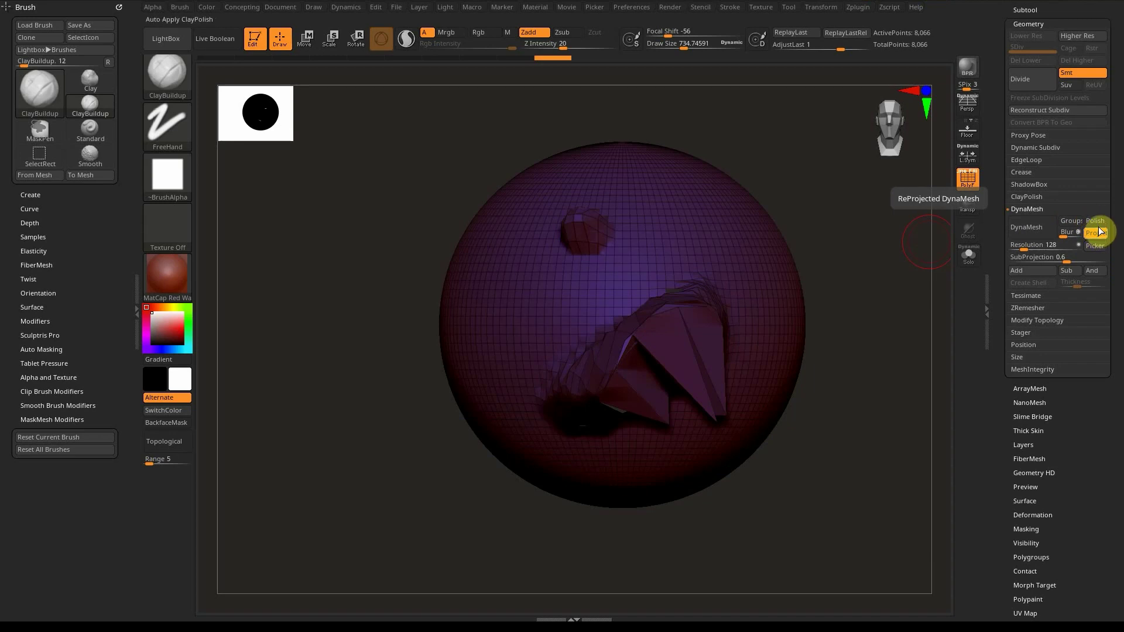
left_click(1098, 231)
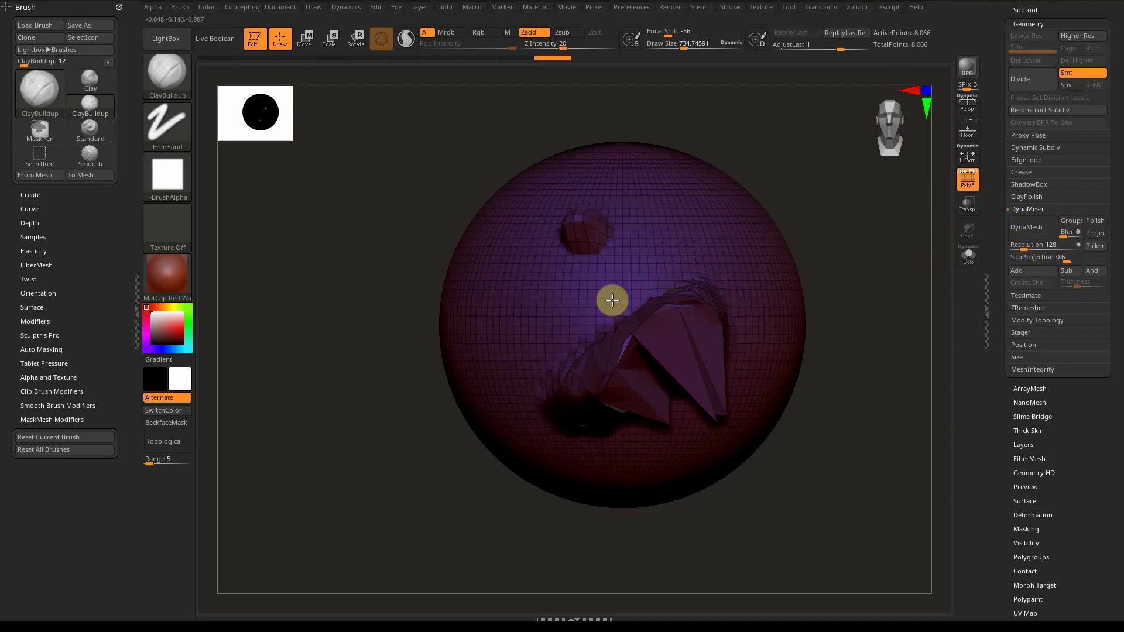
Step: Inspect the stretched facets of the large protrusion and remesh the model with DynaMesh at resolution 128
right_click_drag(609, 301, 627, 301)
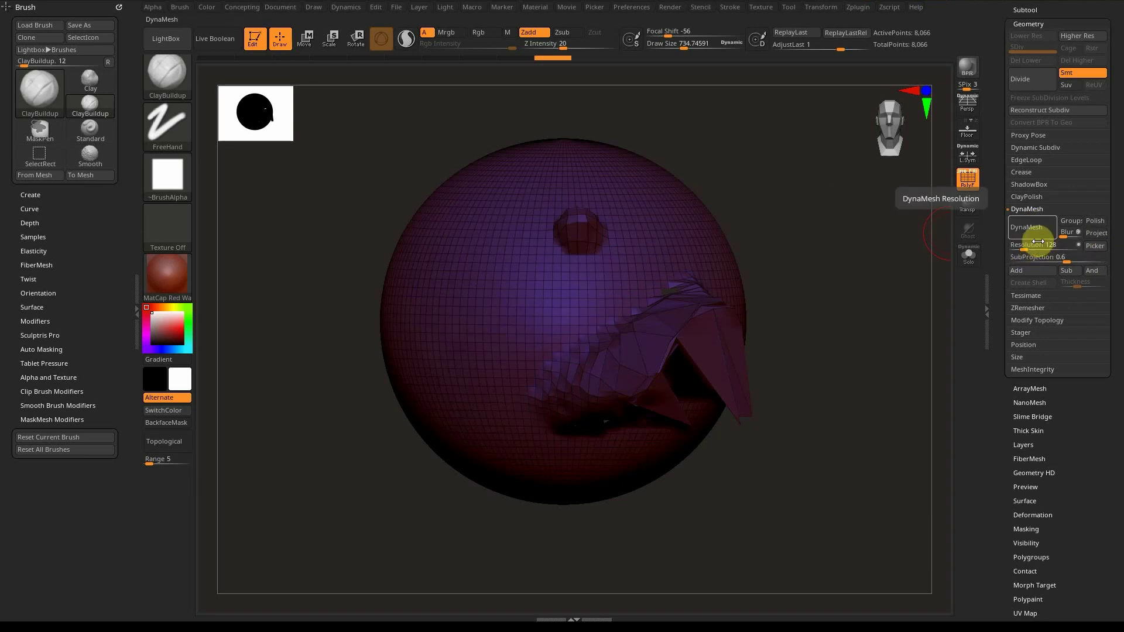
mouse_move(683, 271)
right_mouse_down()
mouse_move(766, 279)
mouse_move(722, 366)
right_mouse_up()
mouse_move(675, 306)
right_mouse_down()
mouse_move(704, 298)
mouse_move(700, 256)
mouse_move(691, 338)
mouse_move(589, 356)
mouse_move(627, 359)
mouse_move(665, 317)
mouse_move(628, 380)
mouse_move(615, 263)
right_mouse_up()
mouse_move(316, 322)
right_mouse_down()
mouse_move(532, 311)
mouse_move(606, 260)
mouse_move(592, 309)
mouse_move(550, 306)
mouse_move(562, 334)
mouse_move(587, 318)
mouse_move(730, 343)
mouse_move(700, 331)
mouse_move(660, 369)
mouse_move(652, 351)
mouse_move(666, 373)
right_mouse_up()
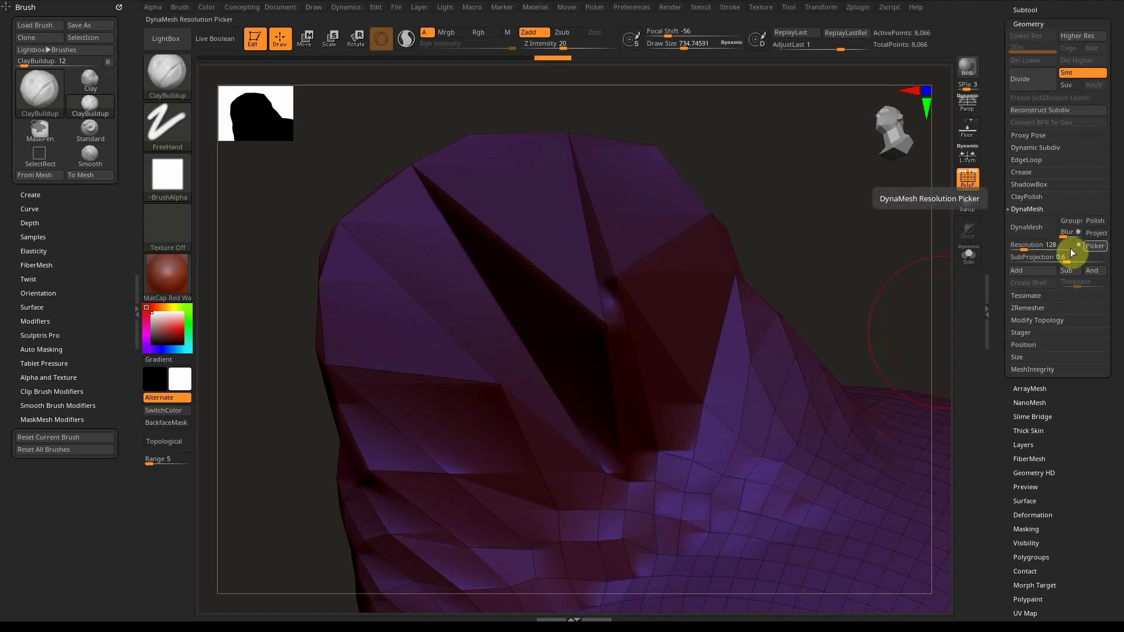
left_click(1029, 228)
Step: Set the draw size to about 391 and examine the remeshed protrusion up close and from a distance
mouse_move(506, 253)
right_mouse_down()
mouse_move(582, 234)
mouse_move(542, 273)
mouse_move(612, 263)
mouse_move(700, 351)
mouse_move(589, 266)
mouse_move(619, 271)
mouse_move(678, 367)
mouse_move(644, 386)
mouse_move(401, 361)
mouse_move(624, 304)
mouse_move(655, 331)
mouse_move(587, 291)
mouse_move(574, 289)
mouse_move(643, 329)
mouse_move(544, 289)
right_mouse_up()
key("s")
left_click_drag(545, 292, 534, 291)
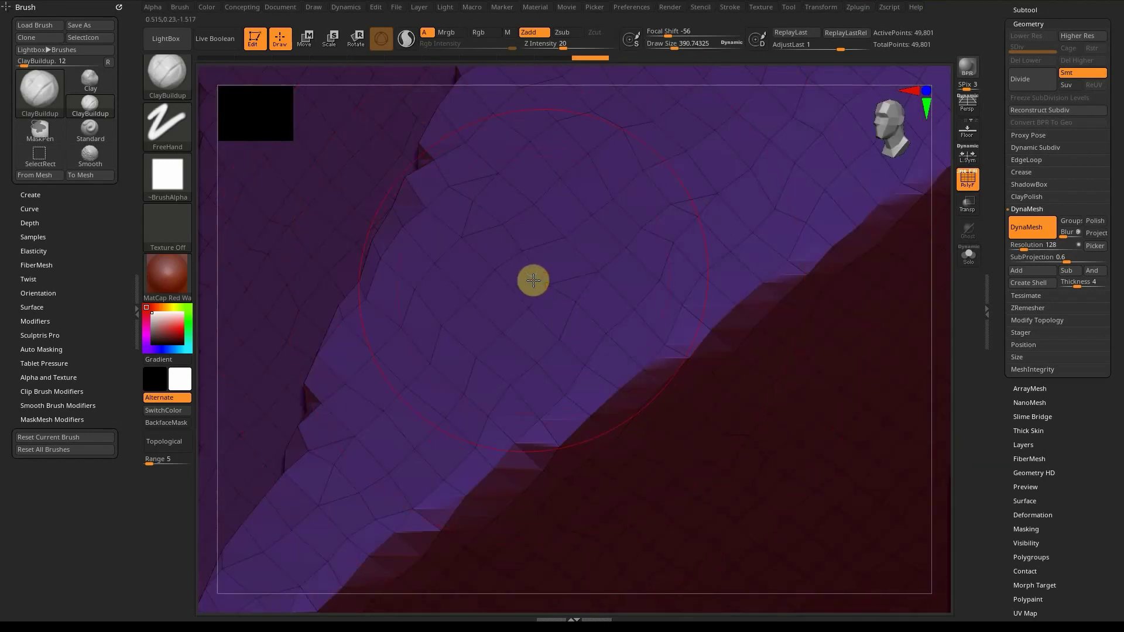
mouse_move(531, 281)
right_mouse_down("ctrl")
mouse_move(500, 253)
mouse_move(544, 396)
right_mouse_up("ctrl")
mouse_move(589, 304)
right_mouse_down()
mouse_move(283, 223)
mouse_move(577, 297)
mouse_move(585, 319)
mouse_move(585, 276)
mouse_move(605, 333)
mouse_move(494, 281)
mouse_move(538, 316)
mouse_move(639, 326)
mouse_move(587, 336)
mouse_move(560, 286)
mouse_move(599, 319)
mouse_move(642, 333)
mouse_move(615, 301)
mouse_move(607, 319)
mouse_move(589, 319)
mouse_move(593, 259)
right_mouse_up()
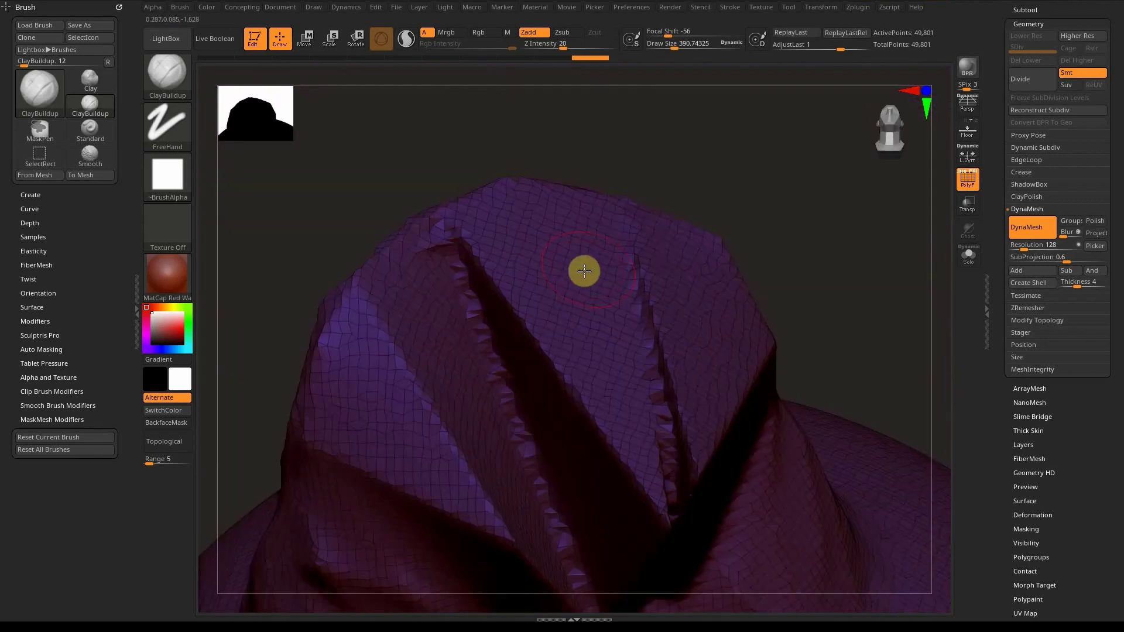
right_click_drag(607, 396, 597, 236)
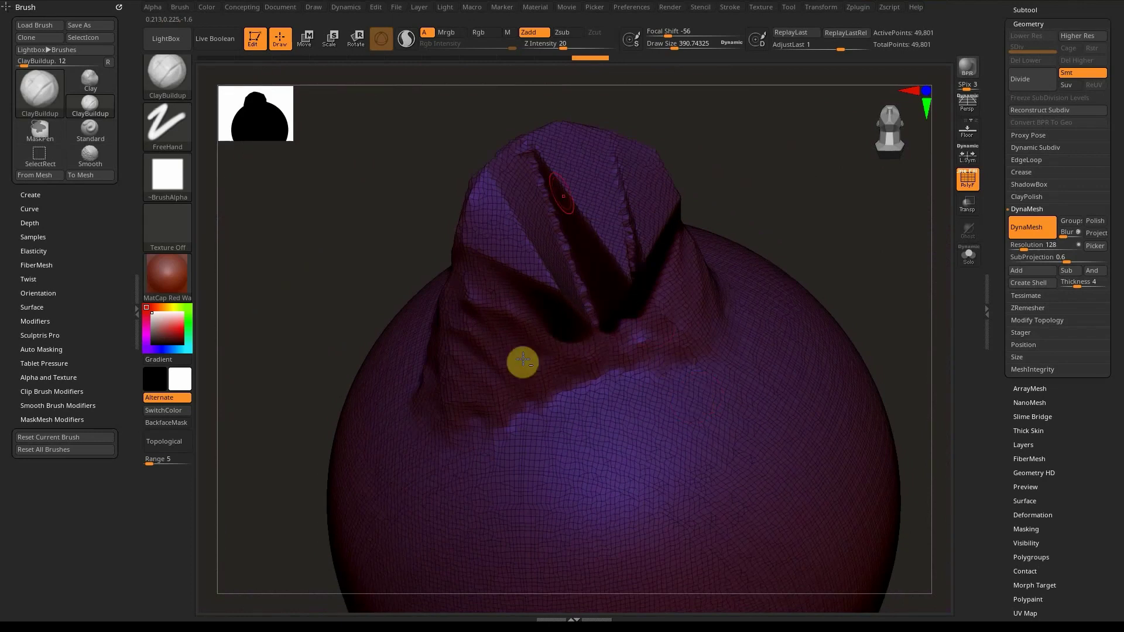
Step: Smooth along the jagged creases of the remeshed protrusion and check it against the whole model
right_click_drag(565, 171, 599, 331, "ctrl")
mouse_move(622, 287)
left_mouse_down()
mouse_move(687, 193)
mouse_move(612, 316)
mouse_move(649, 263)
left_mouse_up()
right_click_drag(649, 263, 656, 231)
right_click_drag(657, 231, 673, 294, "ctrl")
left_click_drag(714, 390, 727, 409)
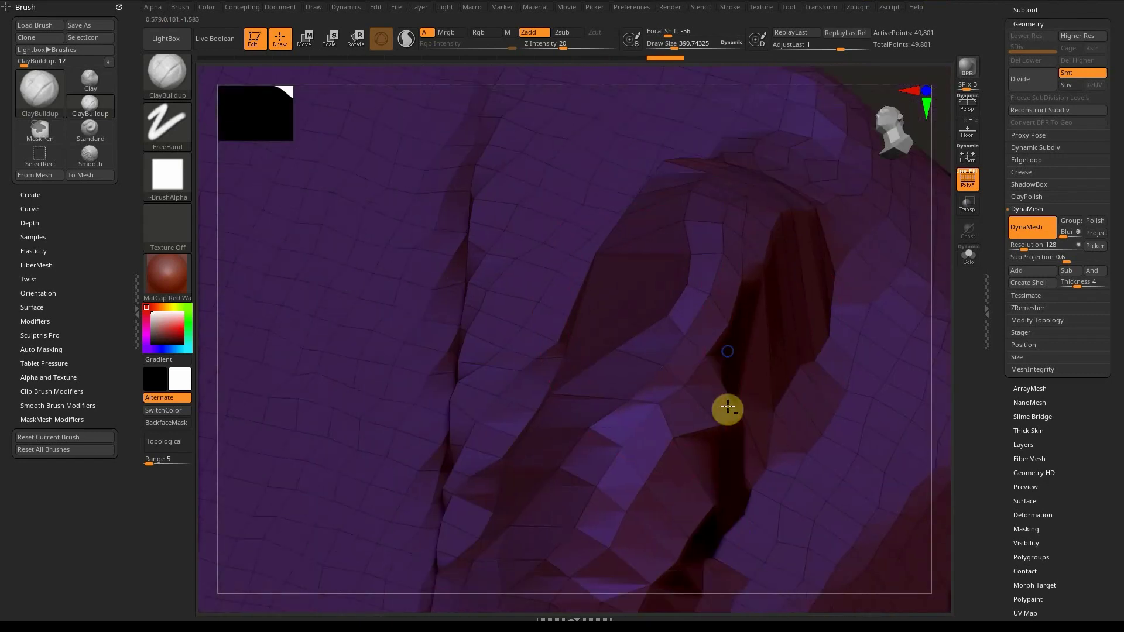
mouse_move(727, 409)
right_mouse_down()
mouse_move(692, 289)
mouse_move(590, 131)
mouse_move(591, 111)
right_mouse_up()
mouse_move(740, 323)
right_mouse_down()
mouse_move(720, 339)
mouse_move(612, 261)
mouse_move(645, 253)
mouse_move(712, 354)
mouse_move(690, 334)
right_mouse_up()
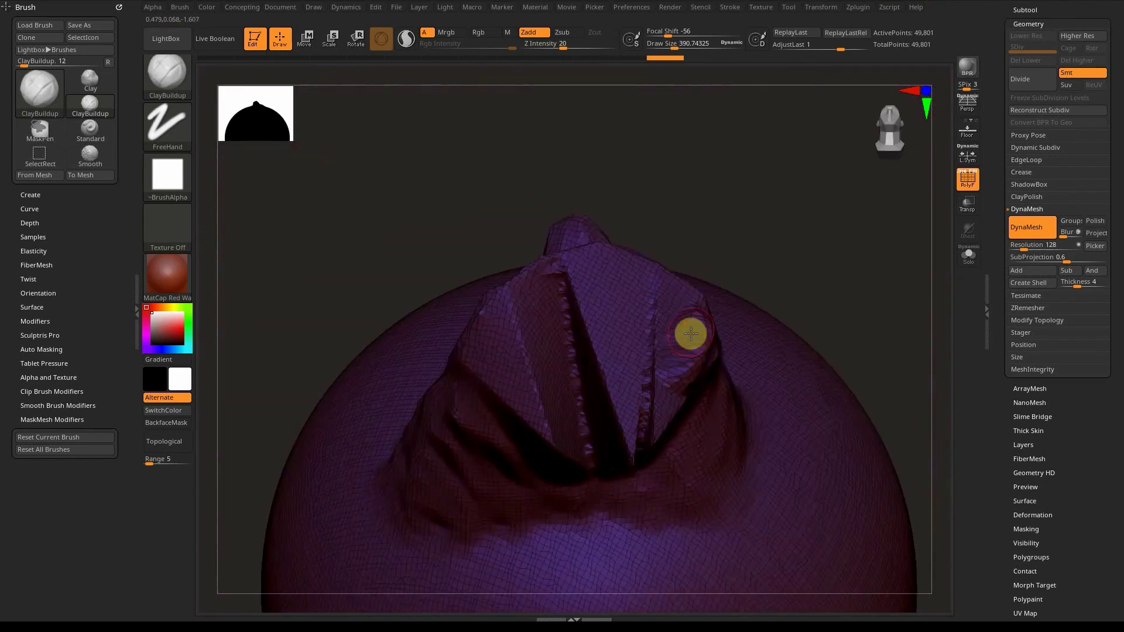
Step: Undo the brush strokes on the protrusion and the DynaMesh remesh
key("ctrl")
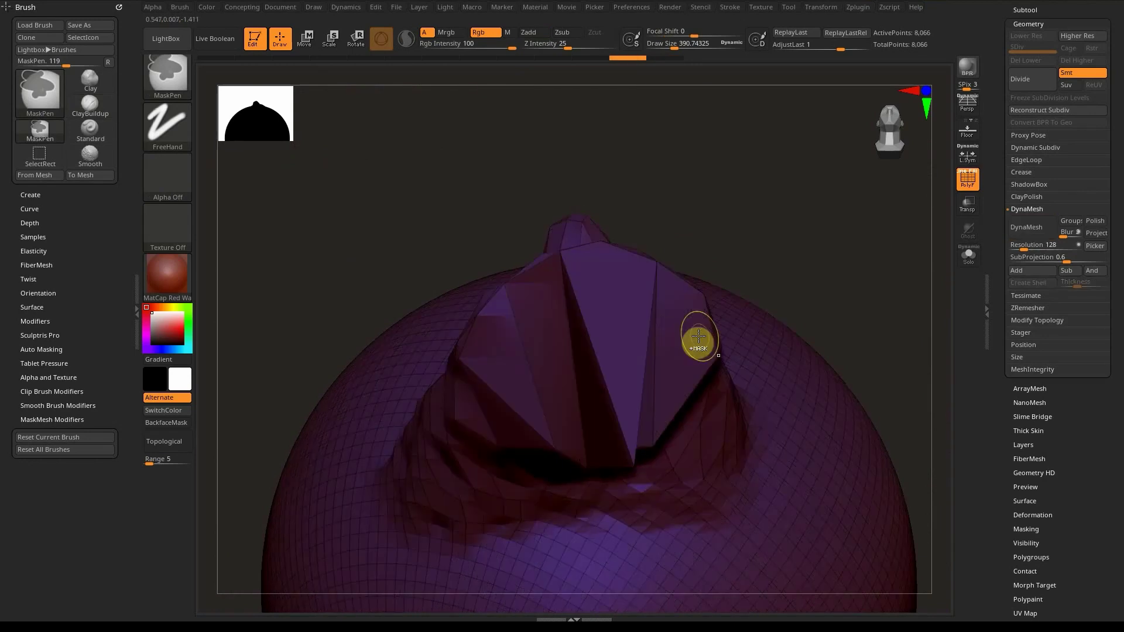
key("ctrl+z")
key("ctrl+z")
mouse_move(682, 337)
right_mouse_down()
mouse_move(713, 326)
mouse_move(699, 346)
right_mouse_up()
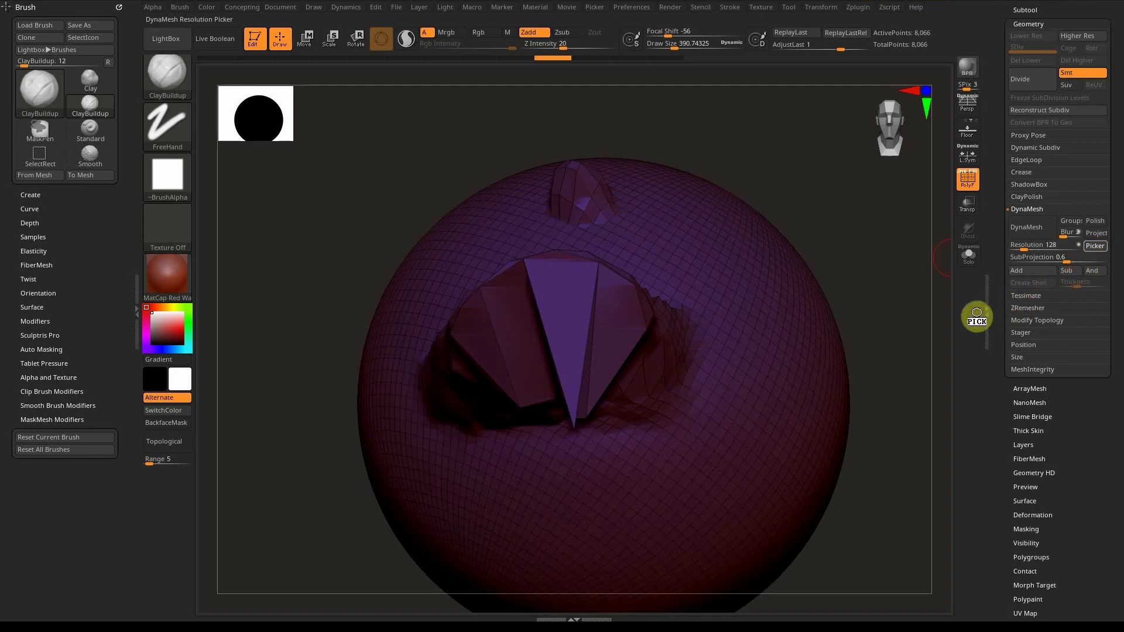
Step: Pick a DynaMesh resolution of 40 from the sphere's untouched polygons and remesh the model
left_click(827, 340)
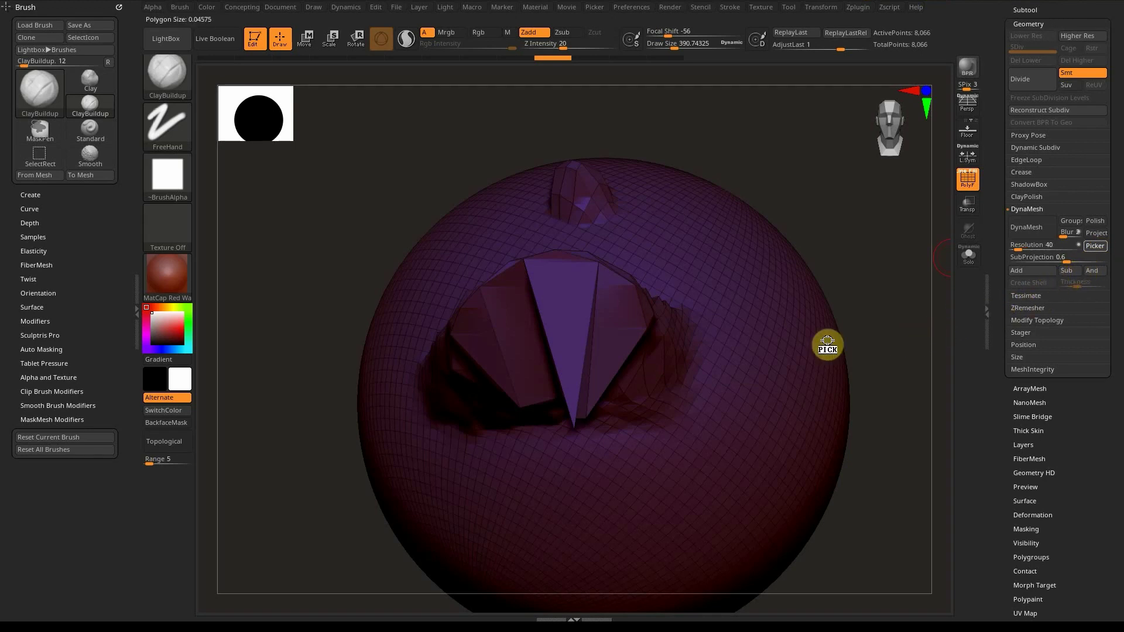
left_click(717, 244)
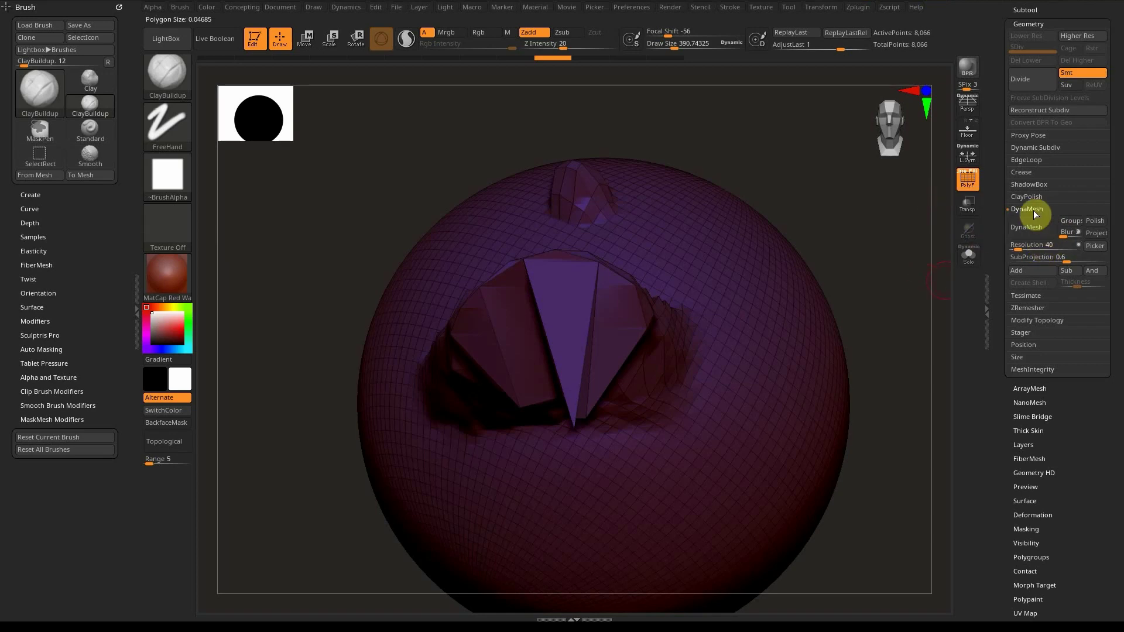
left_click(1036, 230)
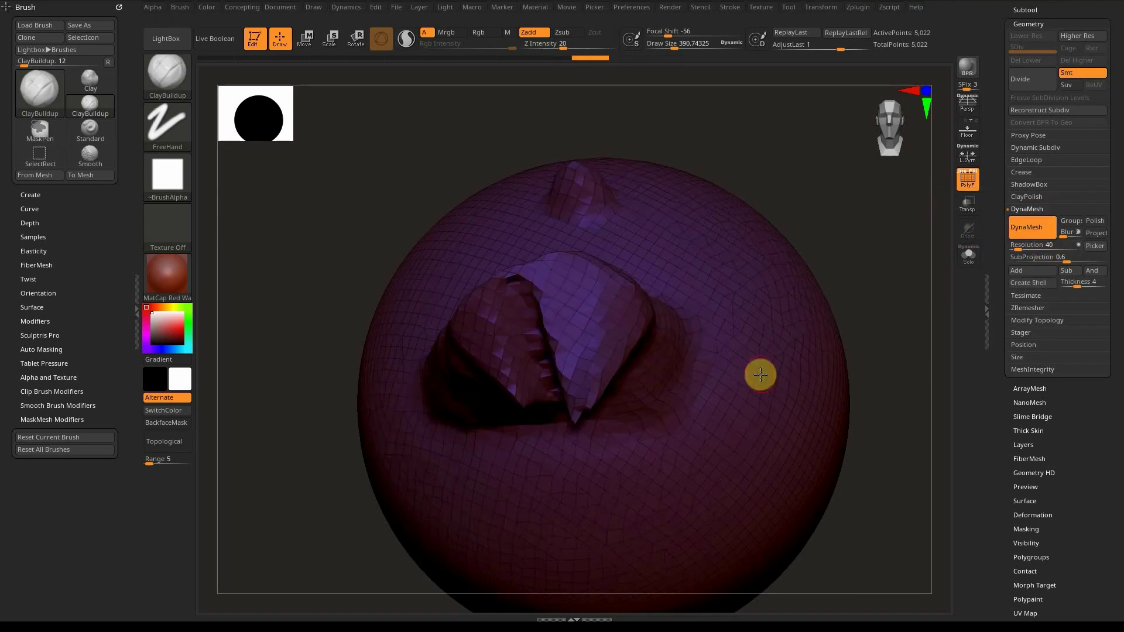
Step: Examine the coarsely remeshed protrusion from several angles, and undo the remesh
left_click_drag(836, 293, 774, 287, "alt")
right_click_drag(775, 287, 651, 219)
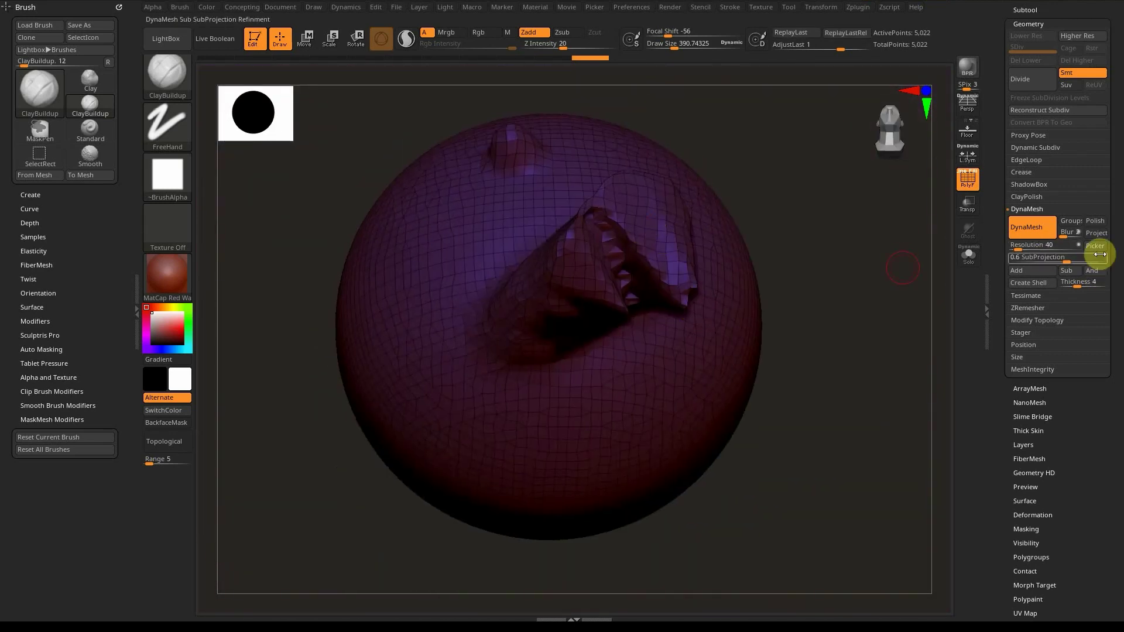
right_click_drag(602, 276, 648, 336)
mouse_move(766, 355)
right_mouse_down("alt")
mouse_move(673, 387)
mouse_move(680, 266)
mouse_move(708, 351)
mouse_move(710, 314)
mouse_move(722, 328)
mouse_move(735, 322)
mouse_move(745, 374)
mouse_move(717, 368)
right_mouse_up("alt")
key("ctrl")
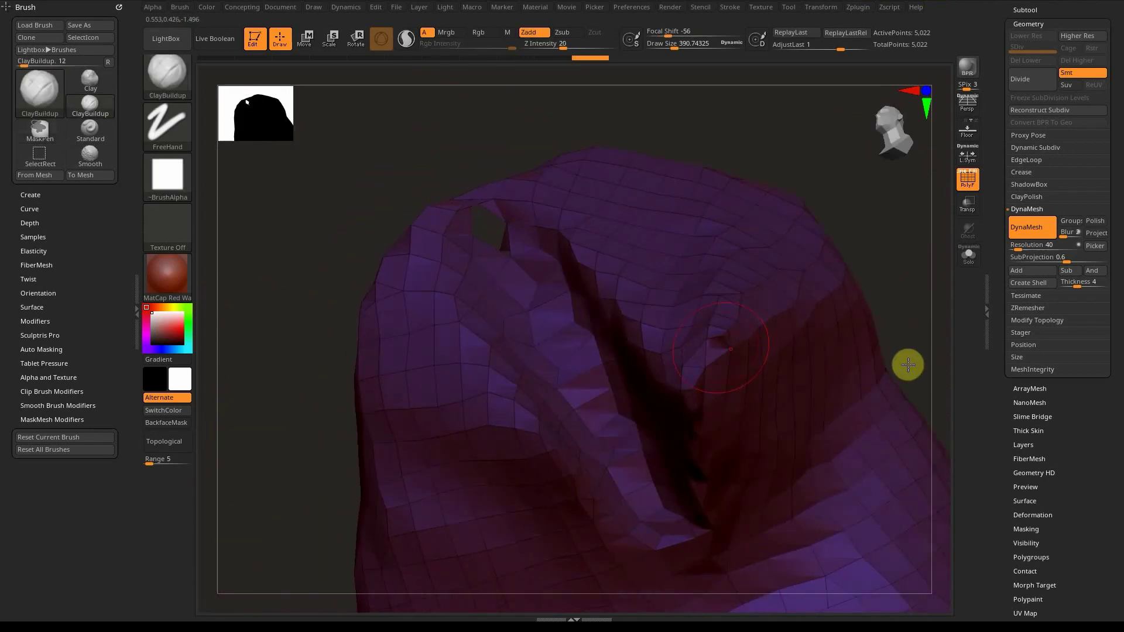
mouse_move(905, 364)
right_mouse_down()
mouse_move(714, 326)
mouse_move(710, 205)
mouse_move(659, 216)
mouse_move(710, 258)
mouse_move(729, 293)
right_mouse_up()
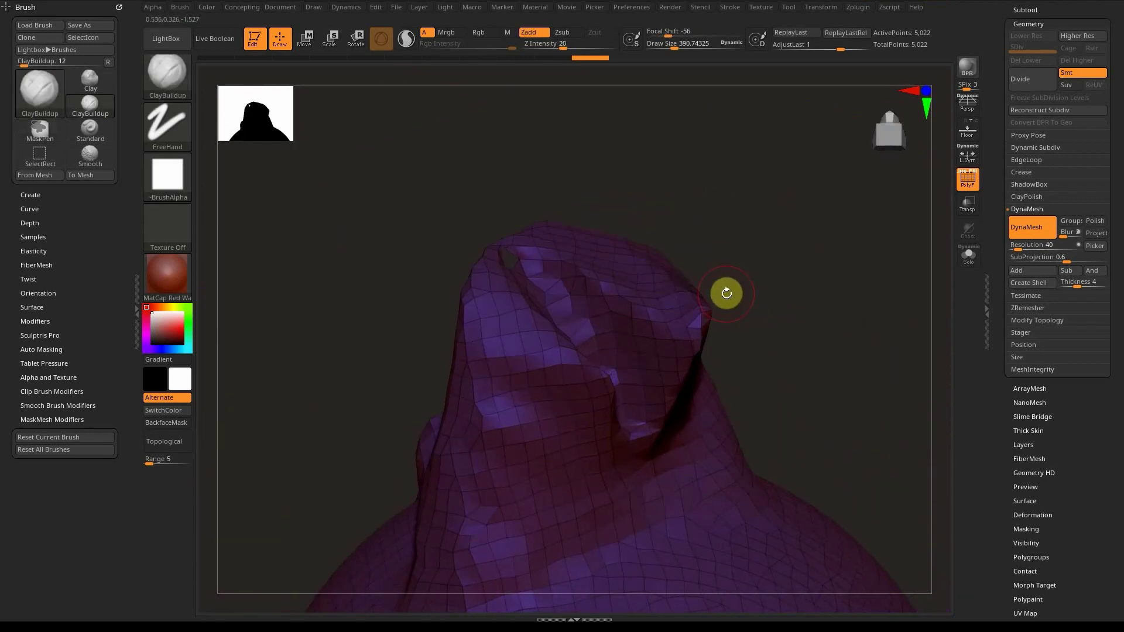
key("ctrl+z")
key("ctrl+z")
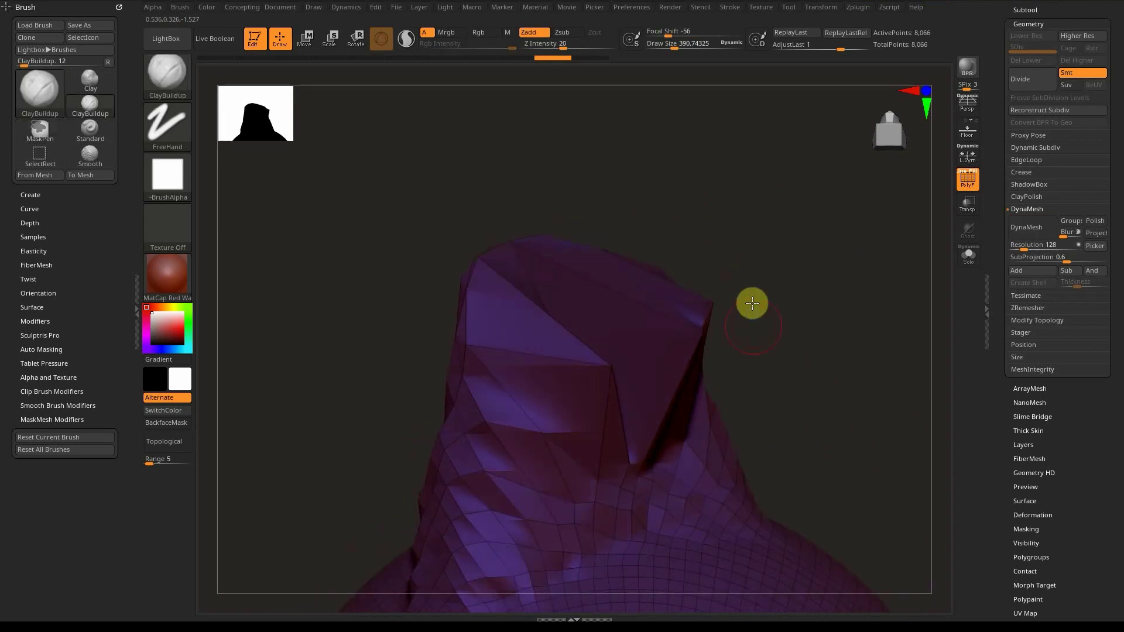
Step: Set the DynaMesh resolution to 4096 and remesh the model
right_click_drag(747, 370, 744, 305, "alt")
right_click_drag(825, 355, 825, 417)
right_click_drag(695, 338, 808, 343)
left_click_drag(1023, 249, 1043, 246)
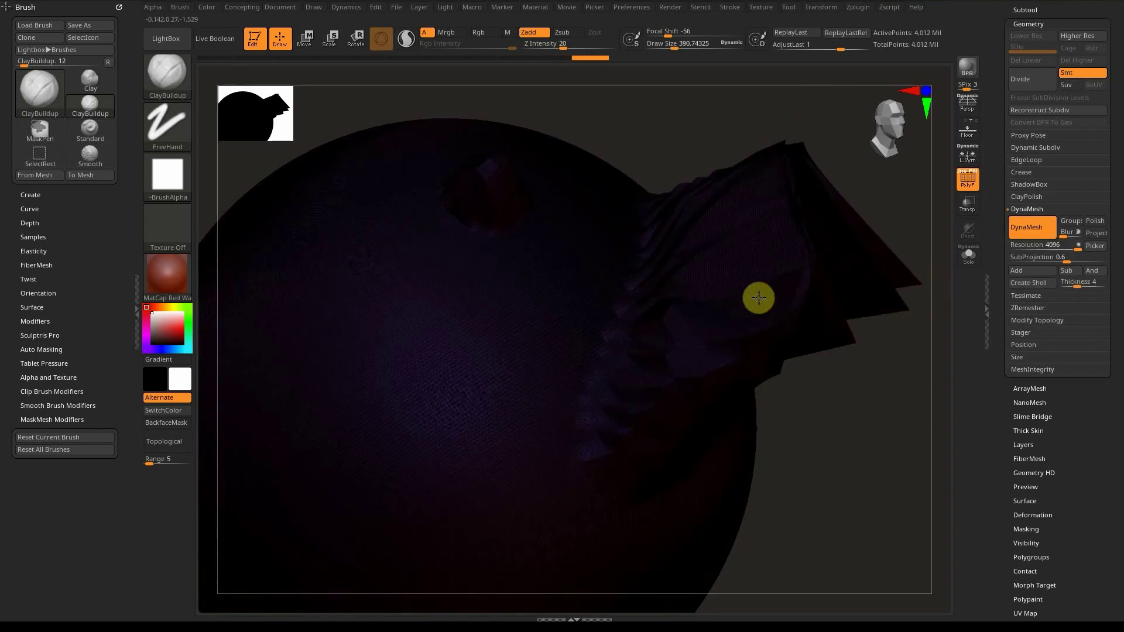
Step: Examine the dense mesh's polygons and active point count up close, and compare the whole model with the polyframe hidden and shown
right_click_drag(757, 299, 765, 522)
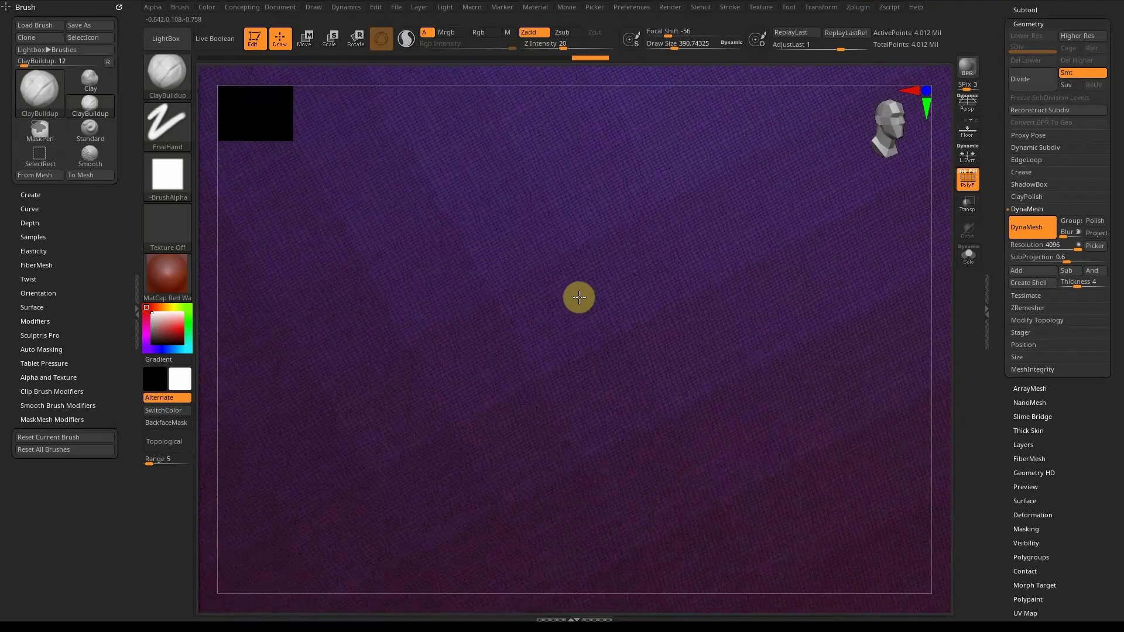
right_click_drag(578, 297, 751, 422, "alt")
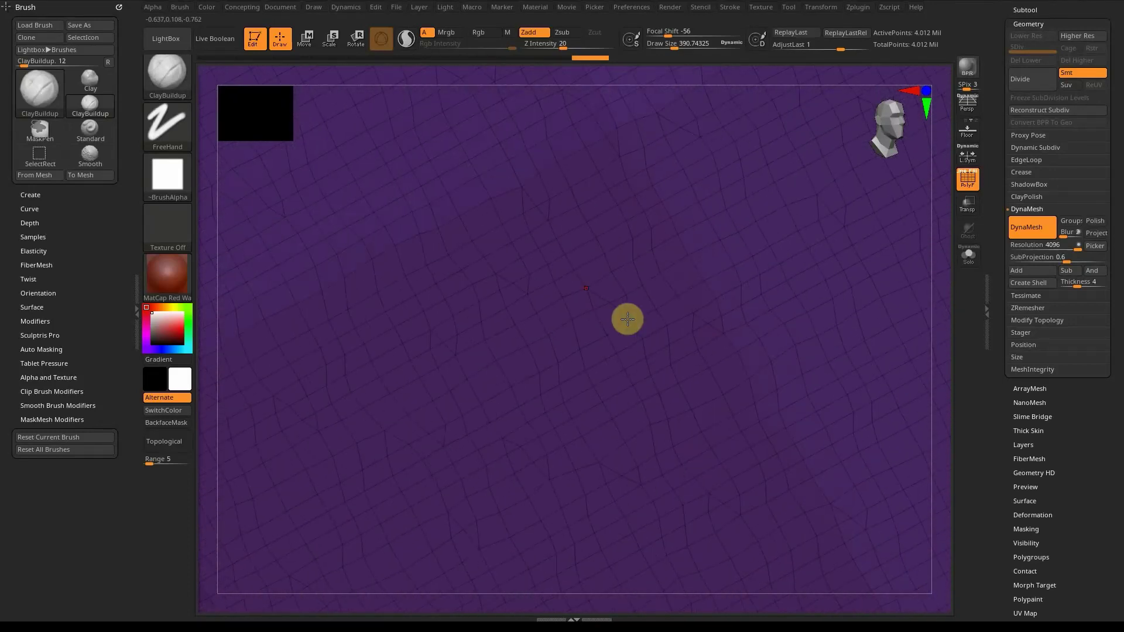
right_click_drag(627, 319, 451, 91, "alt")
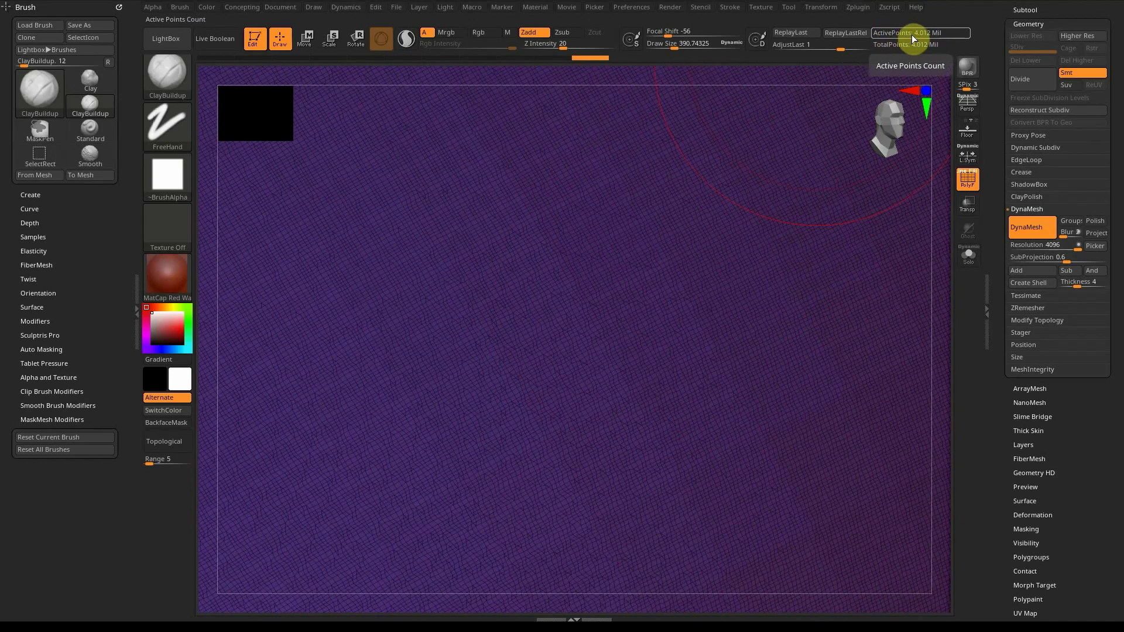
right_click_drag(716, 401, 451, 113, "ctrl")
right_click_drag(708, 230, 632, 333)
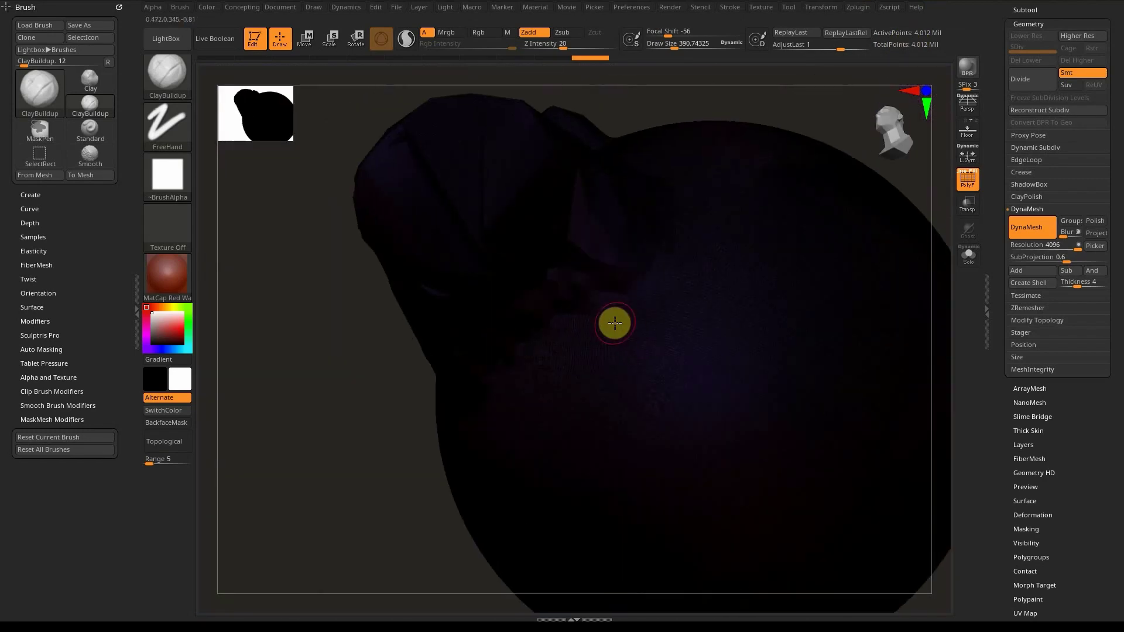
mouse_move(527, 251)
right_mouse_down()
mouse_move(577, 256)
mouse_move(456, 258)
mouse_move(728, 268)
mouse_move(646, 280)
mouse_move(719, 317)
right_mouse_up()
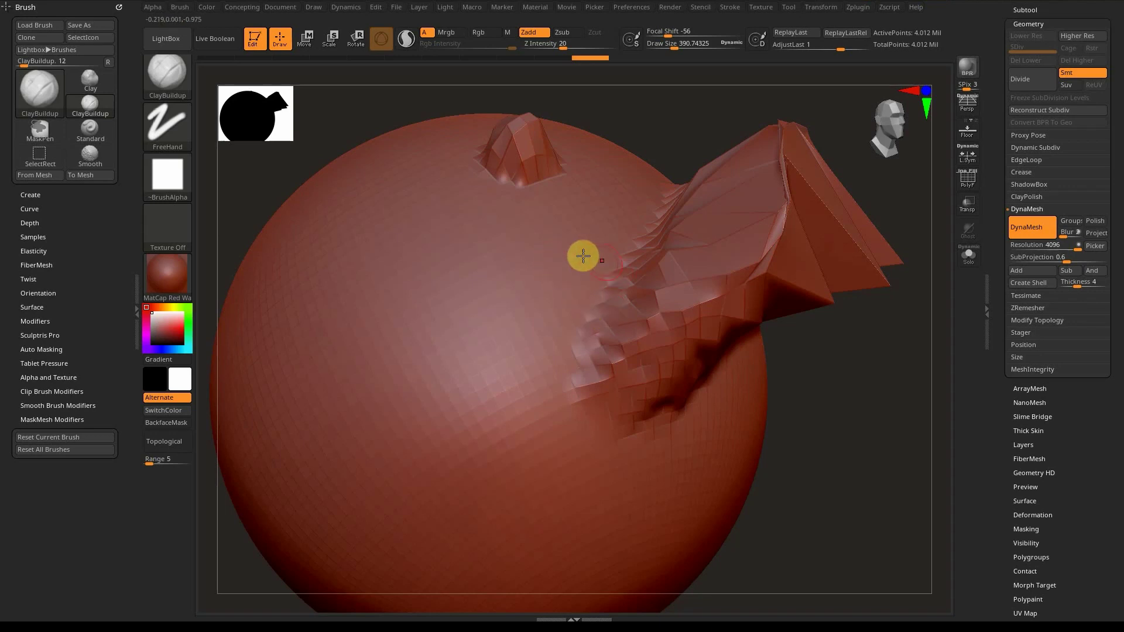
right_click_drag(559, 255, 595, 228, "alt")
key("shift+f")
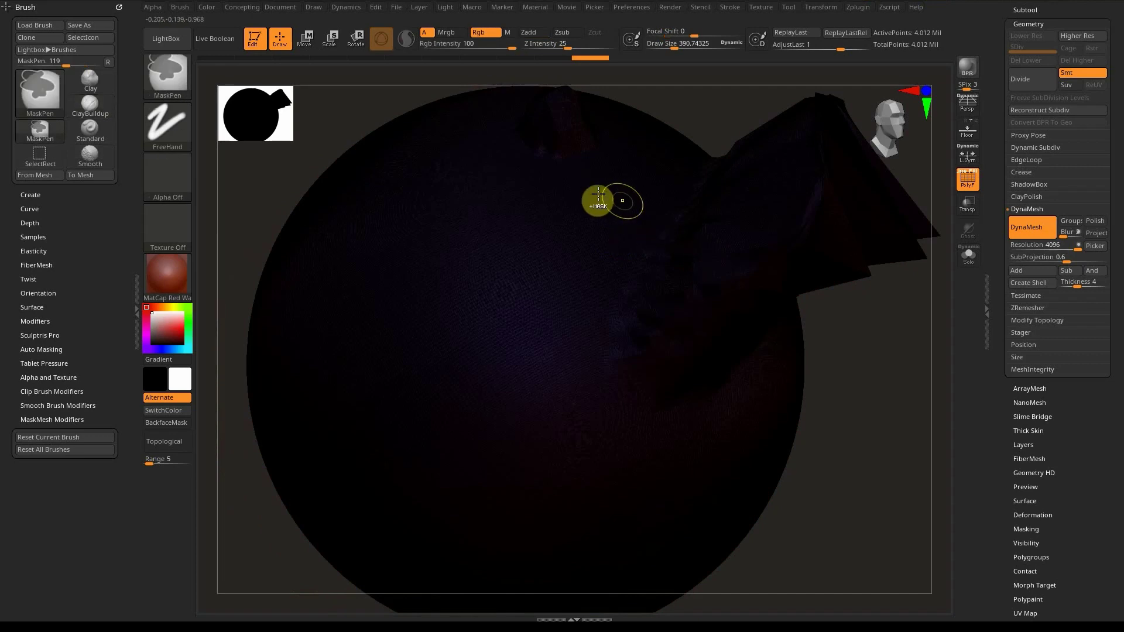
Step: Undo the 4096-resolution remesh and examine the stretched polygons of the protrusion from several angles
key("ctrl+z")
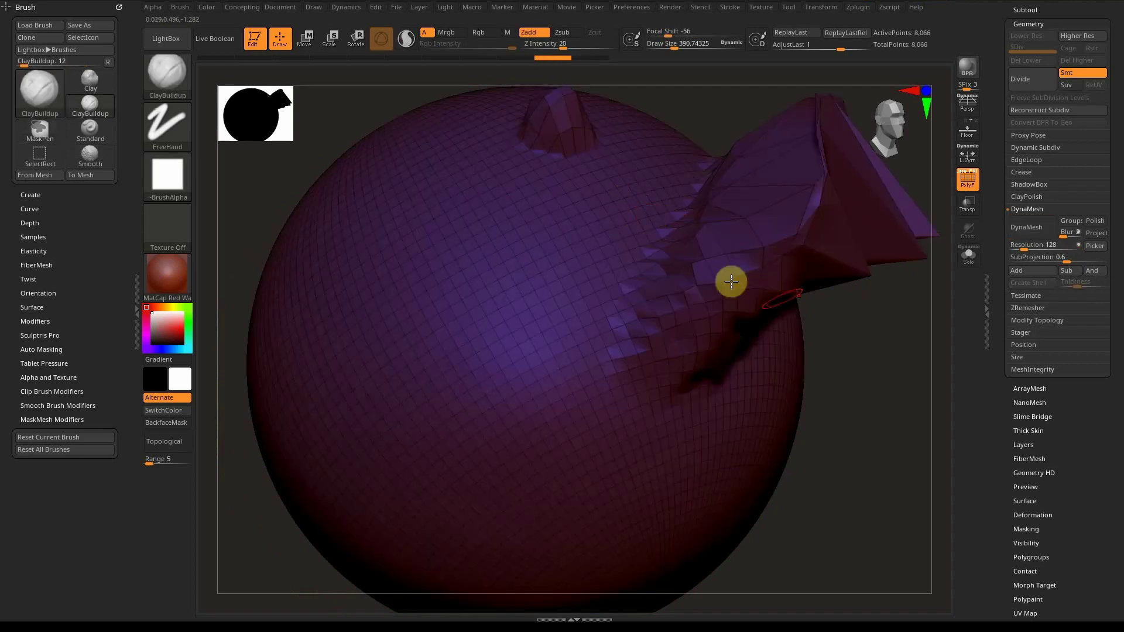
key("space")
right_click_drag(815, 280, 696, 349)
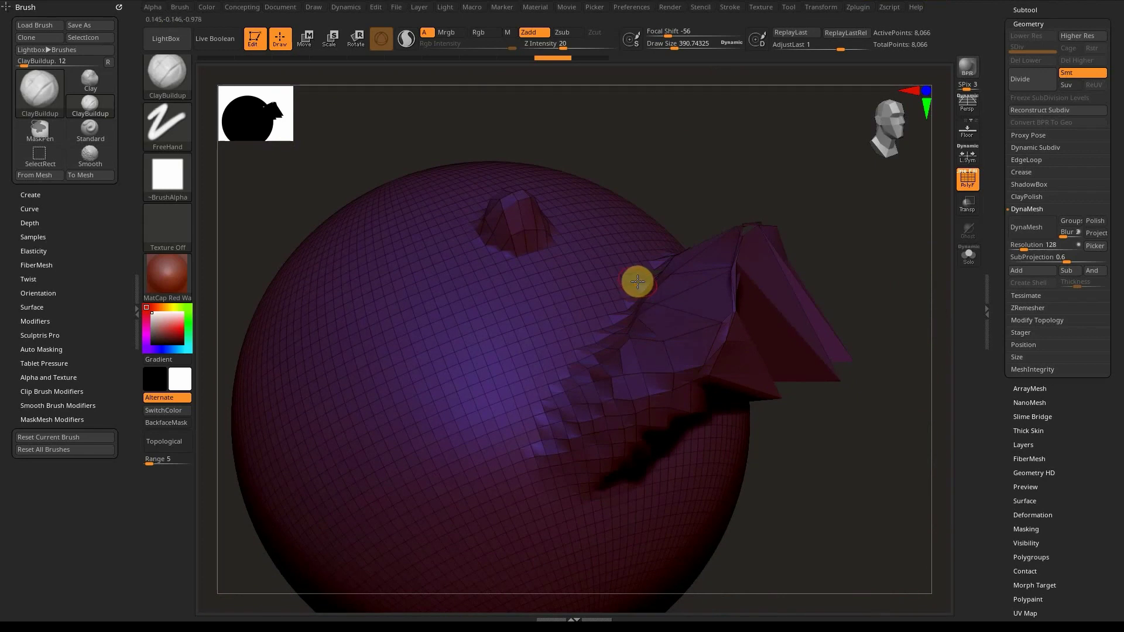
right_click_drag(632, 270, 569, 299)
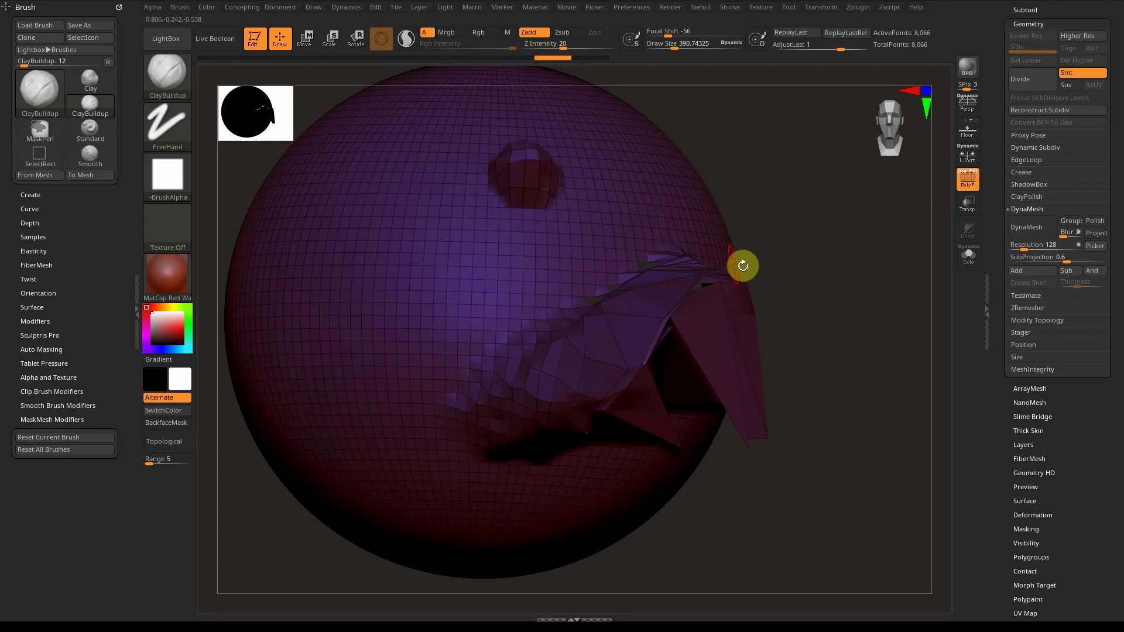
left_click_drag(725, 283, 875, 287)
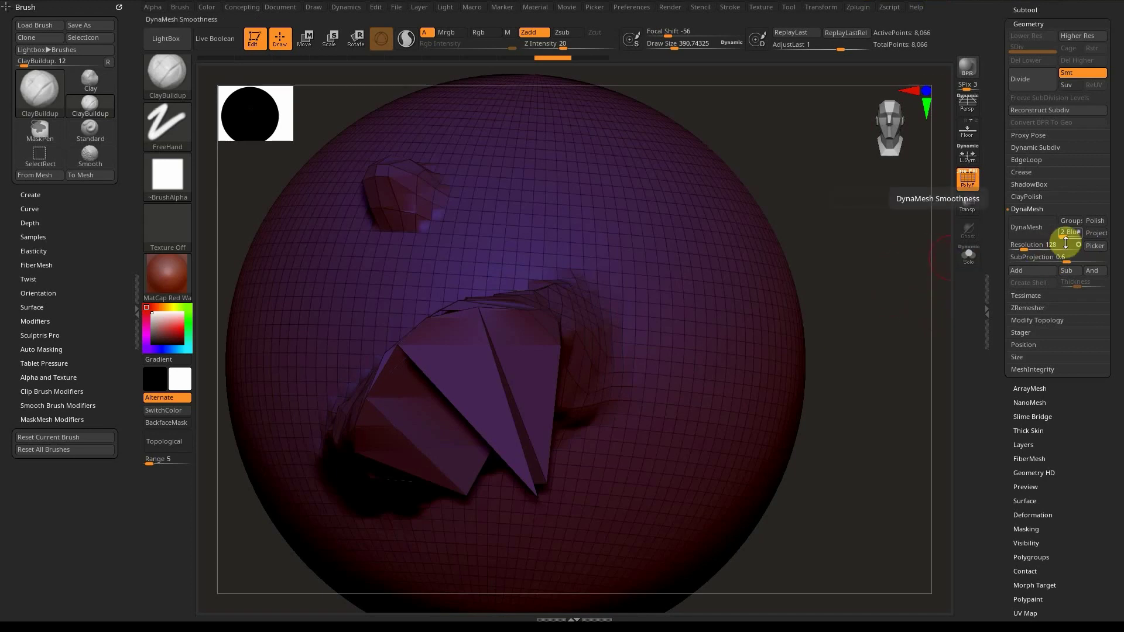
Step: Remesh the full-size model with DynaMesh at resolution 128 using the resolution's open-circle mode, and undo the remesh
left_click_drag(937, 293, 790, 358)
left_click(1026, 227)
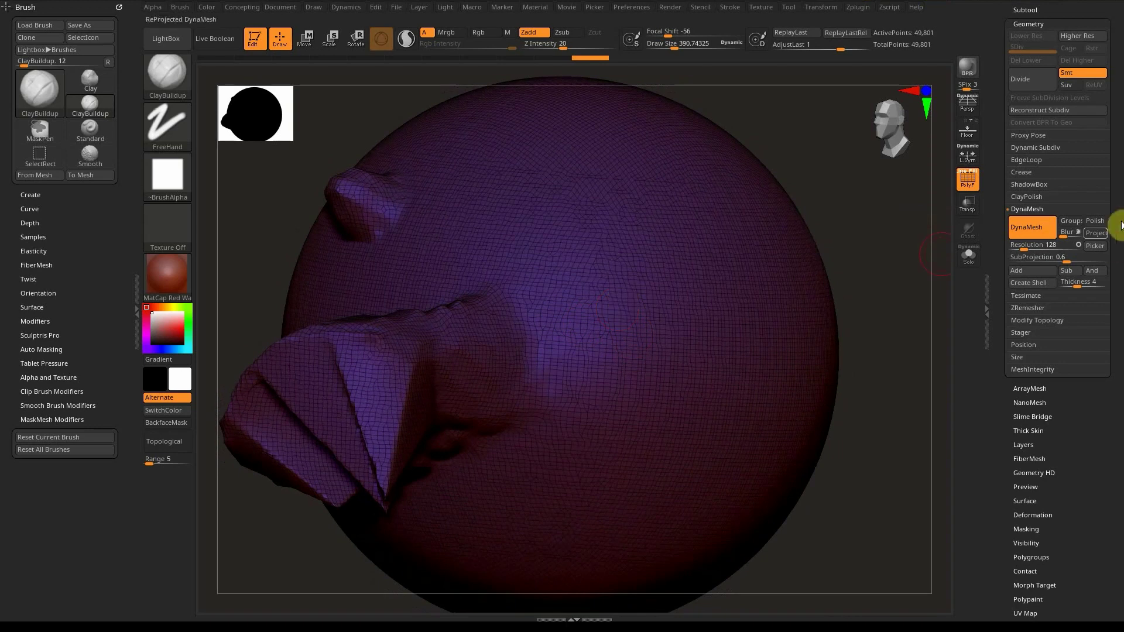
key("ctrl")
key("ctrl+z")
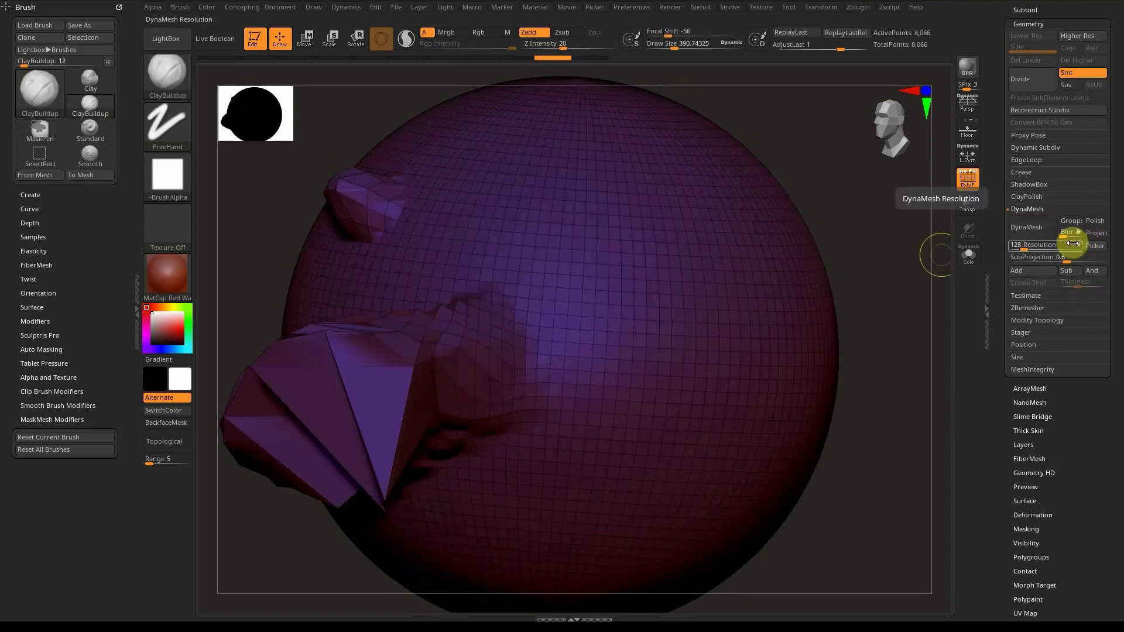
Step: Remesh the full-size model at resolution 128 with the resolution's dot mode, compare its polygons, and undo the remesh
left_click(1036, 229)
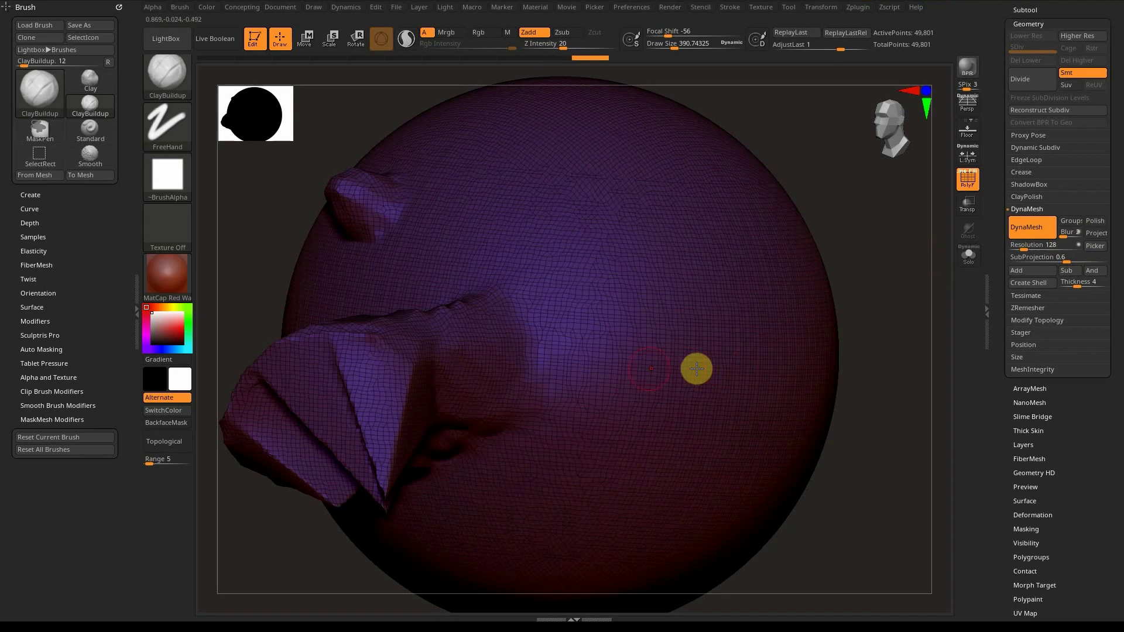
mouse_move(644, 369)
right_mouse_down()
mouse_move(695, 291)
mouse_move(656, 342)
right_mouse_up()
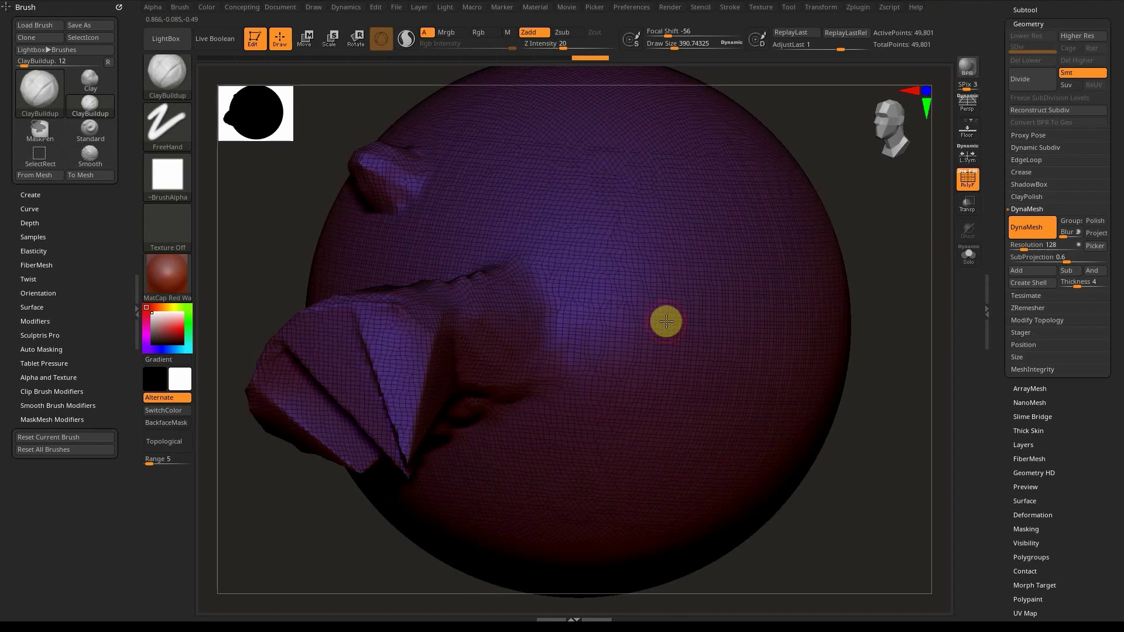
right_click_drag(668, 320, 652, 314)
key("ctrl+z")
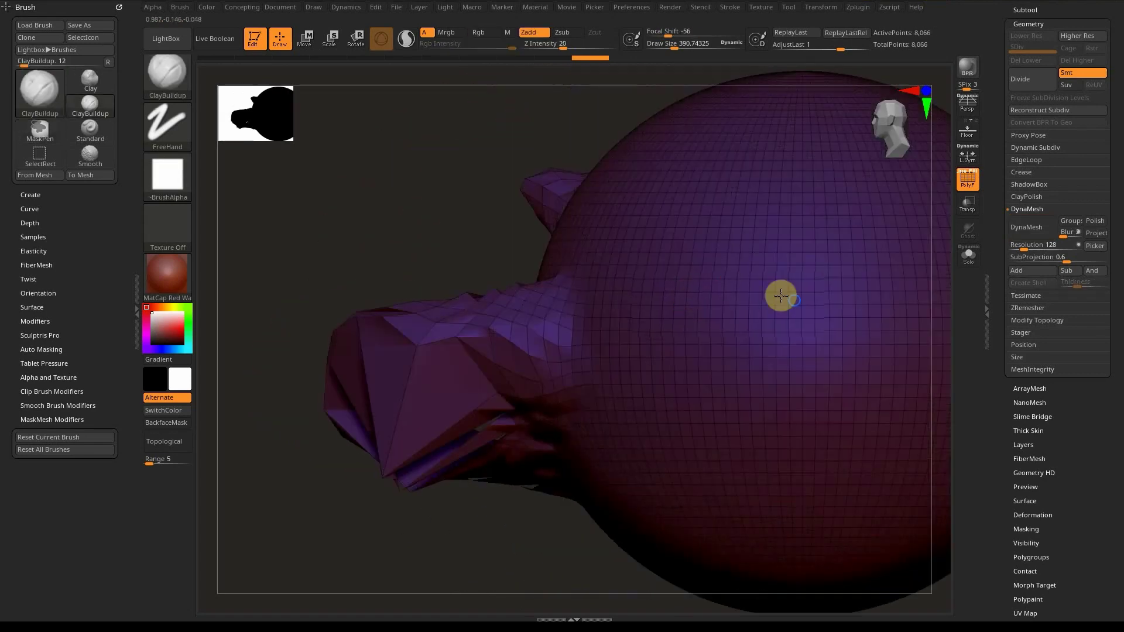
Step: Scale the whole model down uniformly to about a tenth of its size with the transform gizmo
right_click_drag(780, 296, 625, 308, "alt")
key("w")
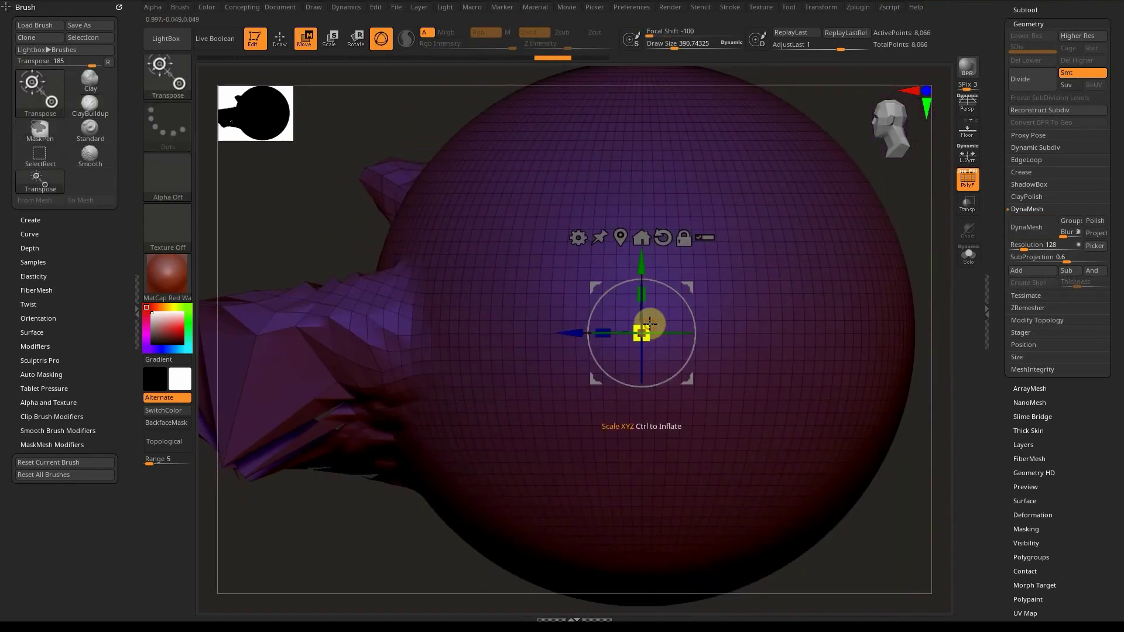
left_click_drag(650, 323, 409, 465)
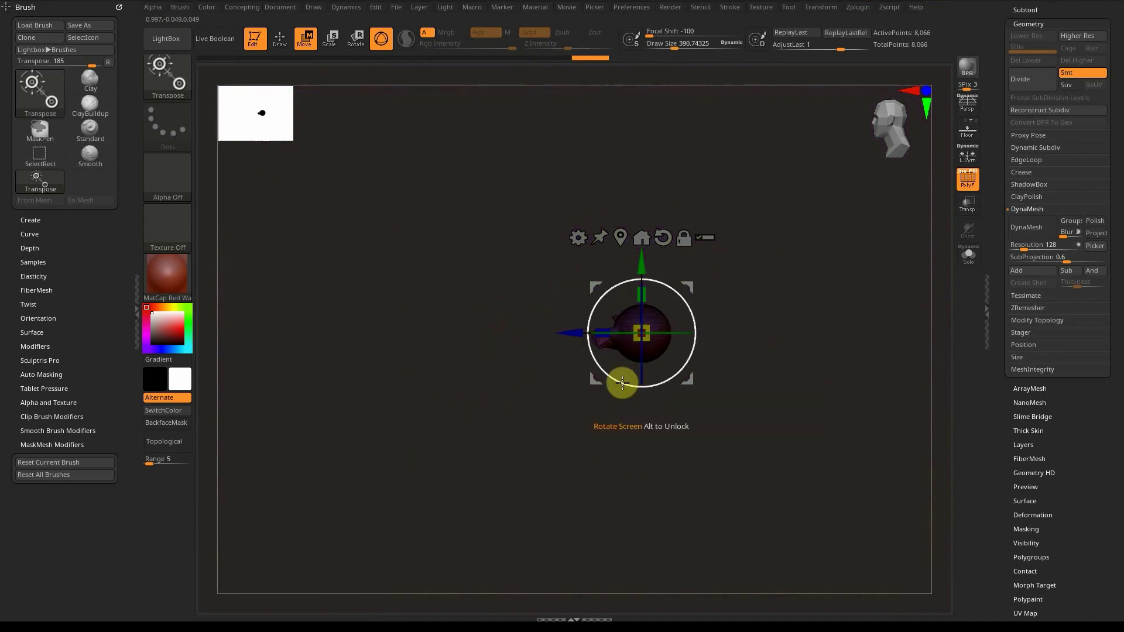
Step: Remesh the scaled-down model at resolution 128 in dot mode, examine the coarse polygons, and undo the remesh
key("q")
mouse_move(651, 332)
right_mouse_down("ctrl")
mouse_move(679, 386)
mouse_move(722, 391)
mouse_move(702, 373)
mouse_move(697, 339)
mouse_move(708, 336)
right_mouse_up("ctrl")
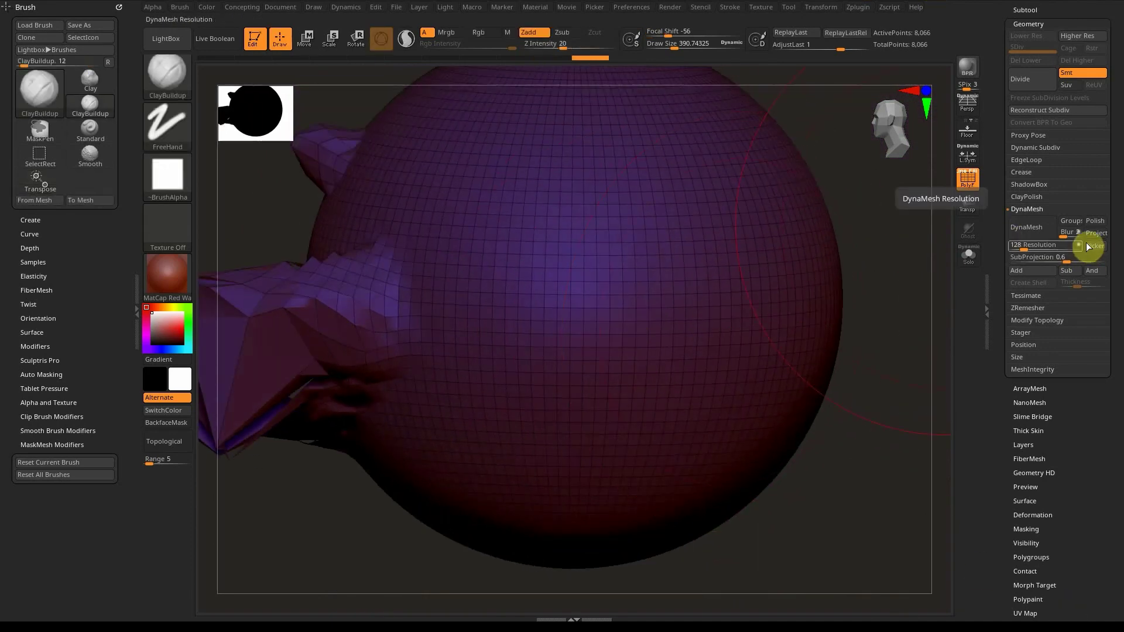
left_click(1033, 229)
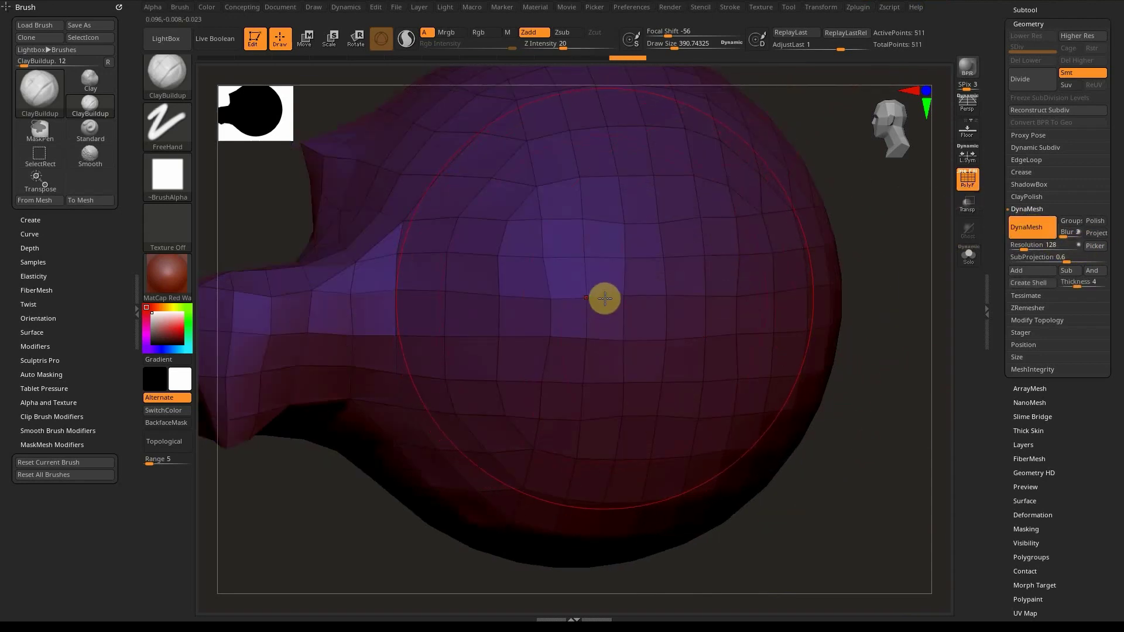
right_click_drag(690, 321, 866, 296)
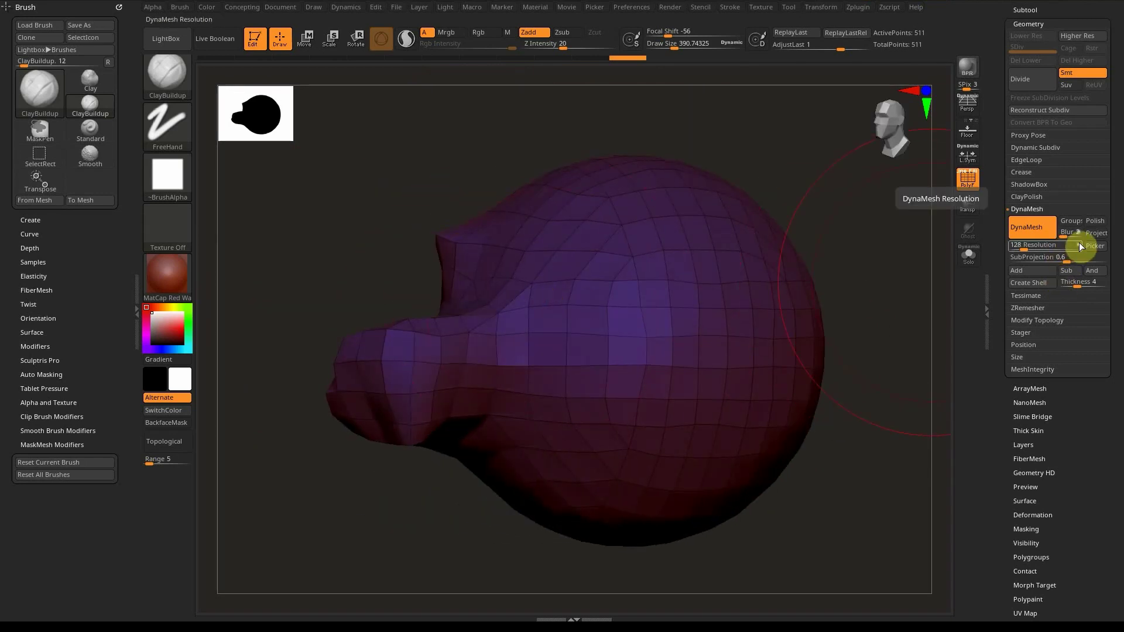
right_click_drag(651, 348, 549, 353)
key("ctrl+z")
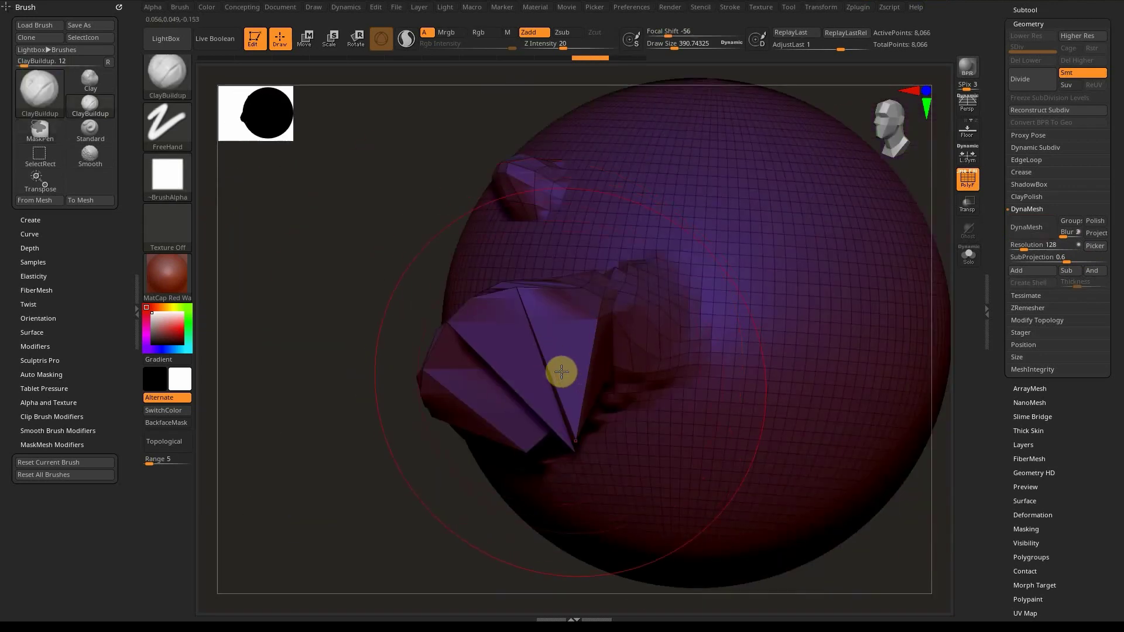
Step: Switch the DynaMesh resolution to open-circle mode and remesh the scaled-down model at resolution 128
right_click_drag(790, 346, 586, 388, "shift")
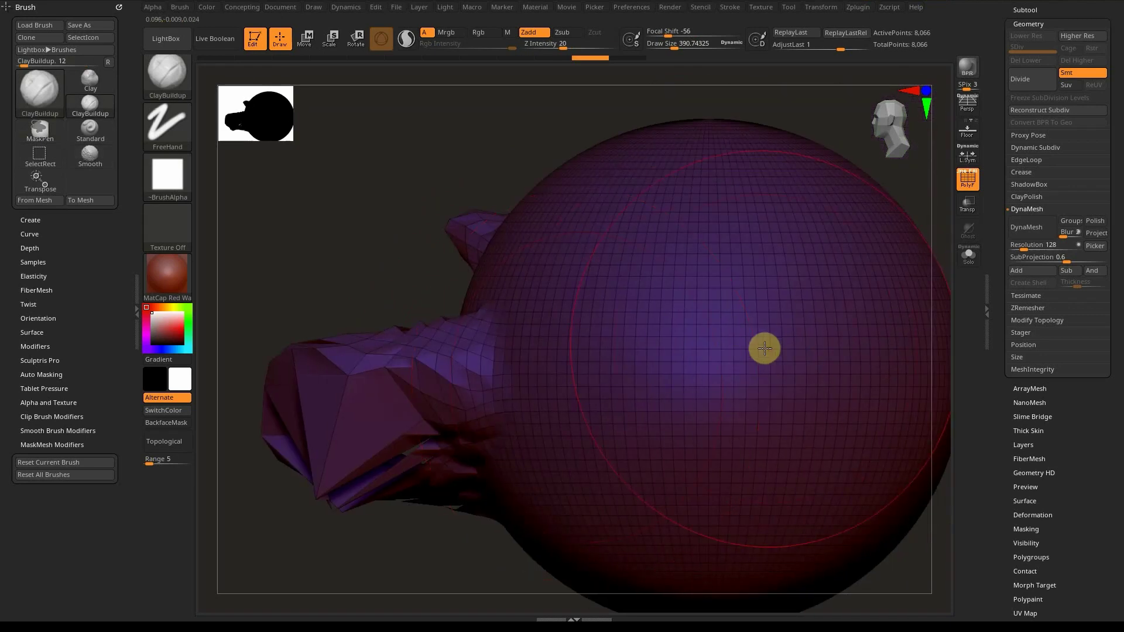
right_click_drag(756, 386, 715, 348, "alt")
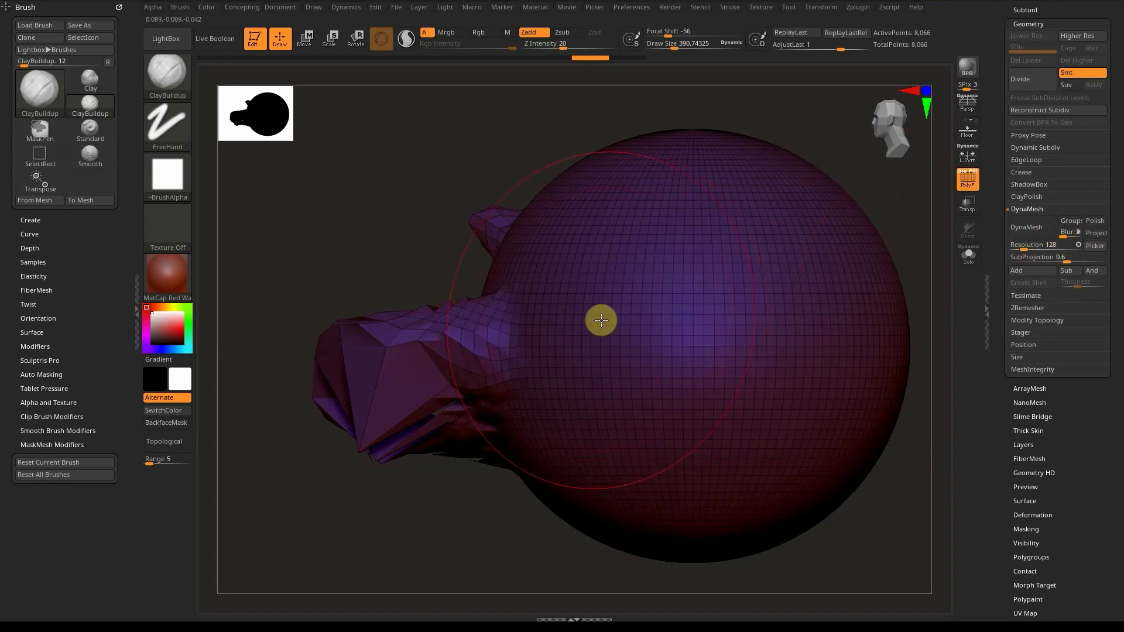
right_click_drag(697, 328, 661, 330, "alt")
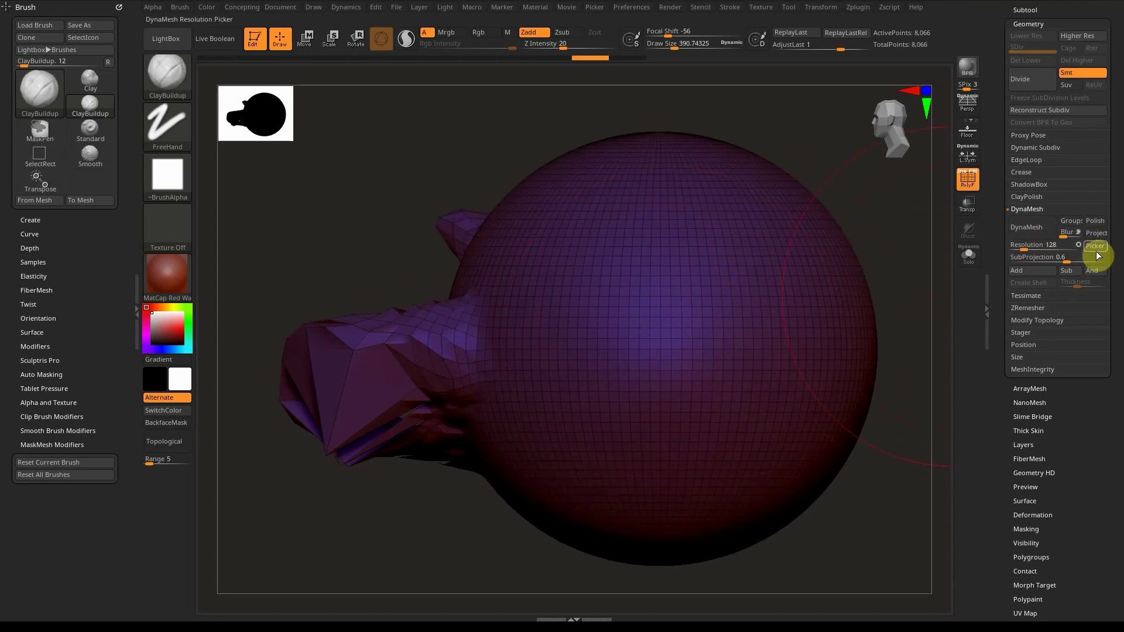
left_click(1033, 228)
Step: Examine the remeshed protrusion and sphere from several angles, and undo the open-circle remesh
right_click_drag(609, 264, 620, 311, "ctrl")
right_click_drag(538, 305, 747, 291, "alt")
right_click_drag(747, 291, 717, 292)
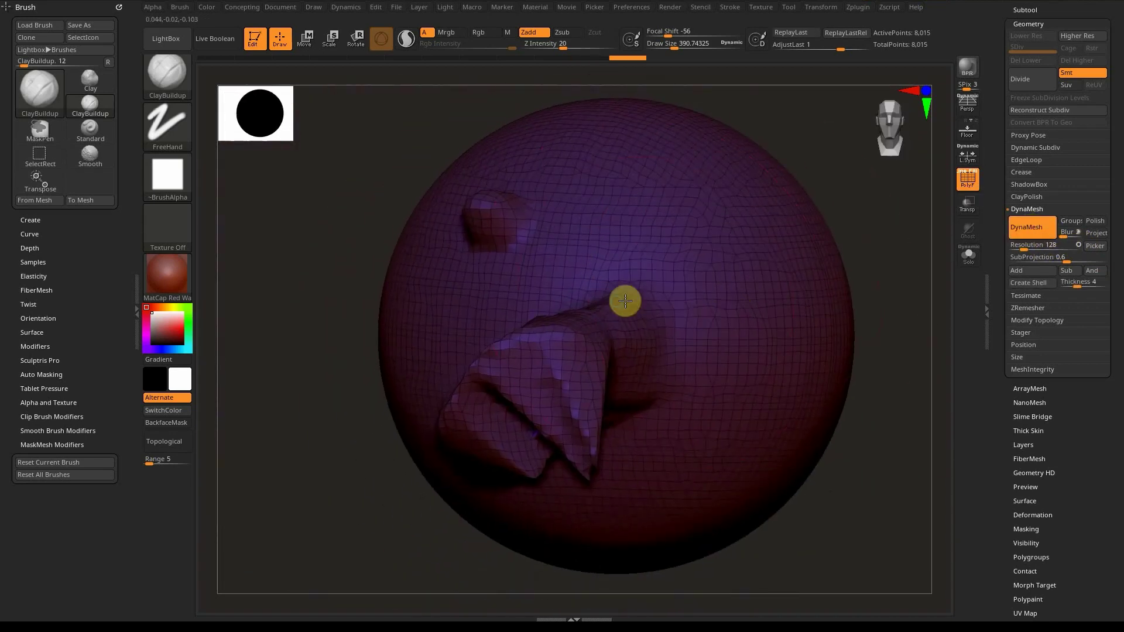
right_click_drag(624, 301, 606, 279)
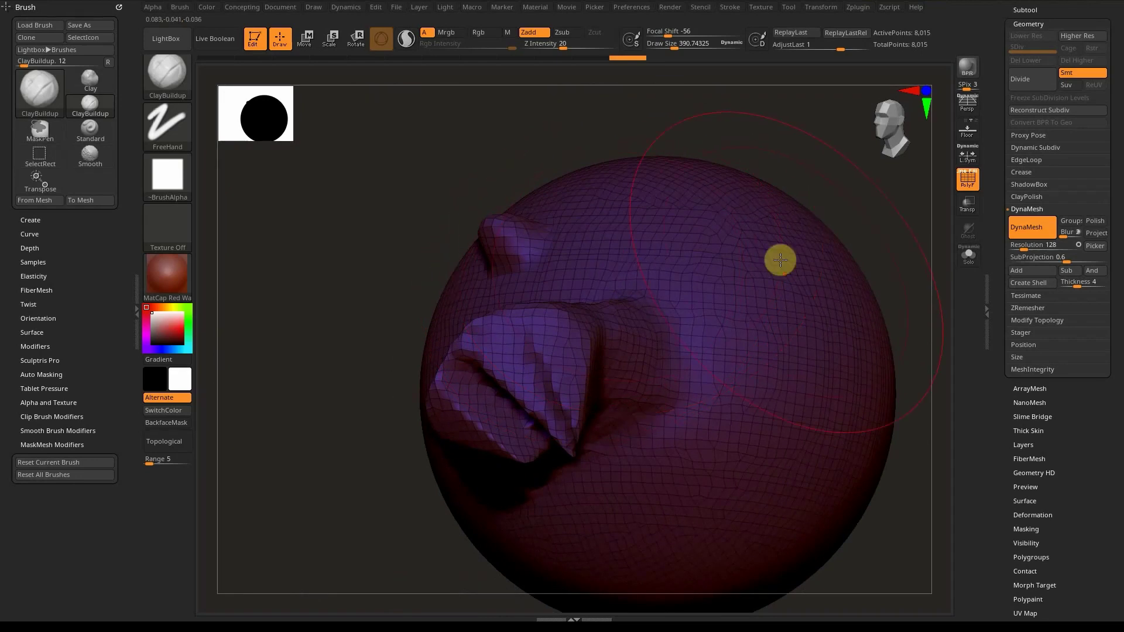
key("ctrl+z")
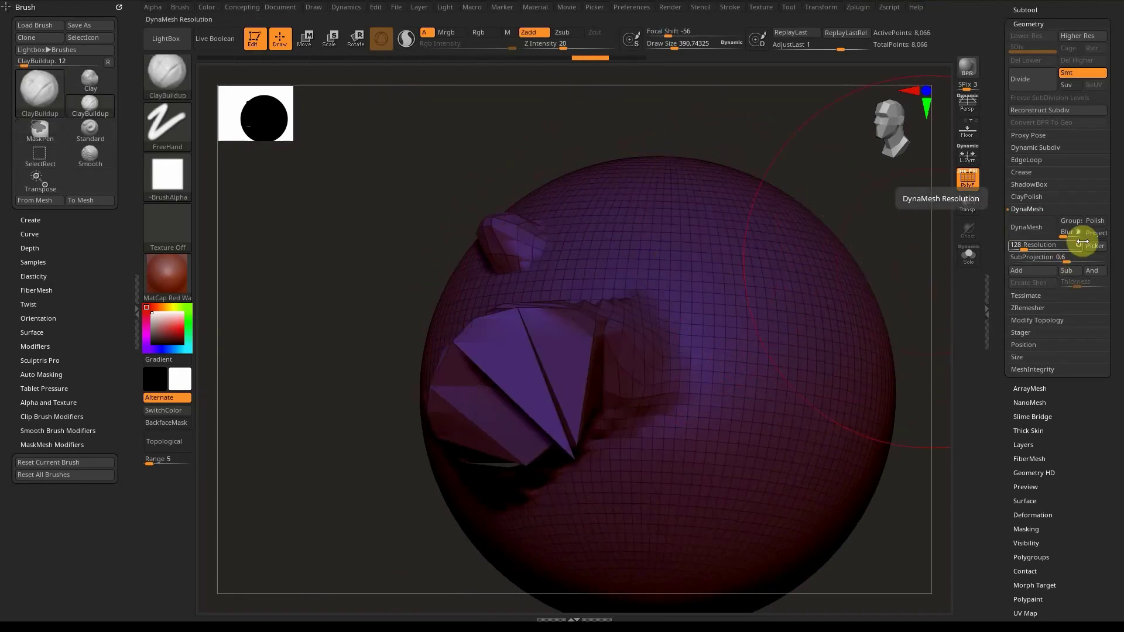
Step: Remesh the scaled-down model at resolution 128 in dot mode again, and undo that remesh
left_click(1042, 231)
right_click_drag(788, 366, 751, 296)
key("ctrl+z")
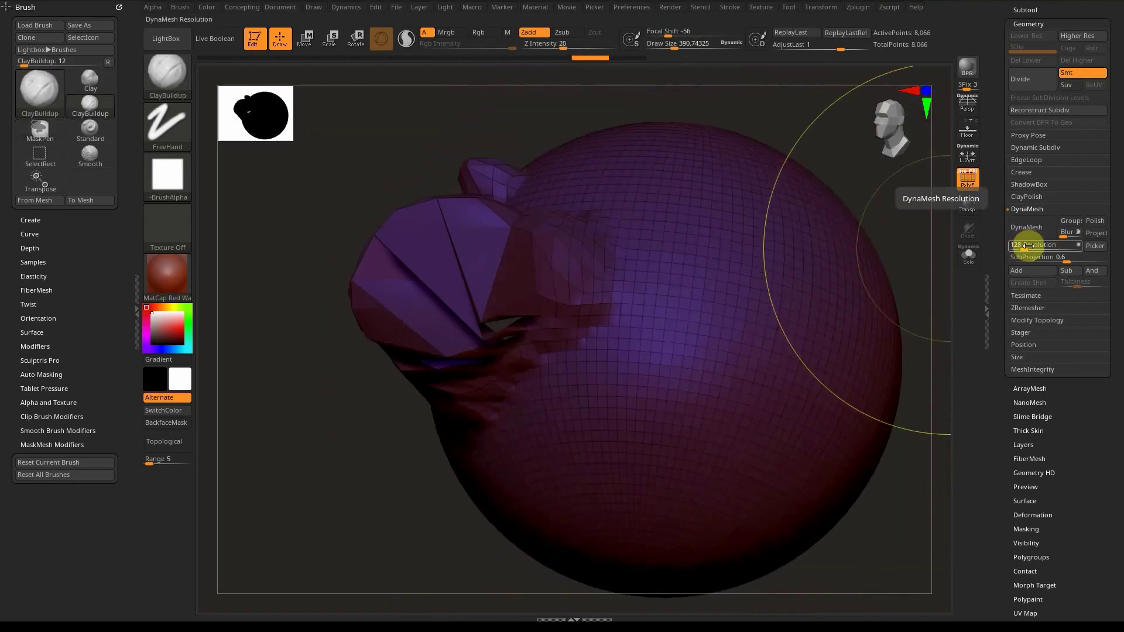
Step: Raise the DynaMesh resolution to 808 in dot mode, remesh the scaled-down model, and undo the remesh after checking its density
left_click_drag(1029, 246, 1038, 247)
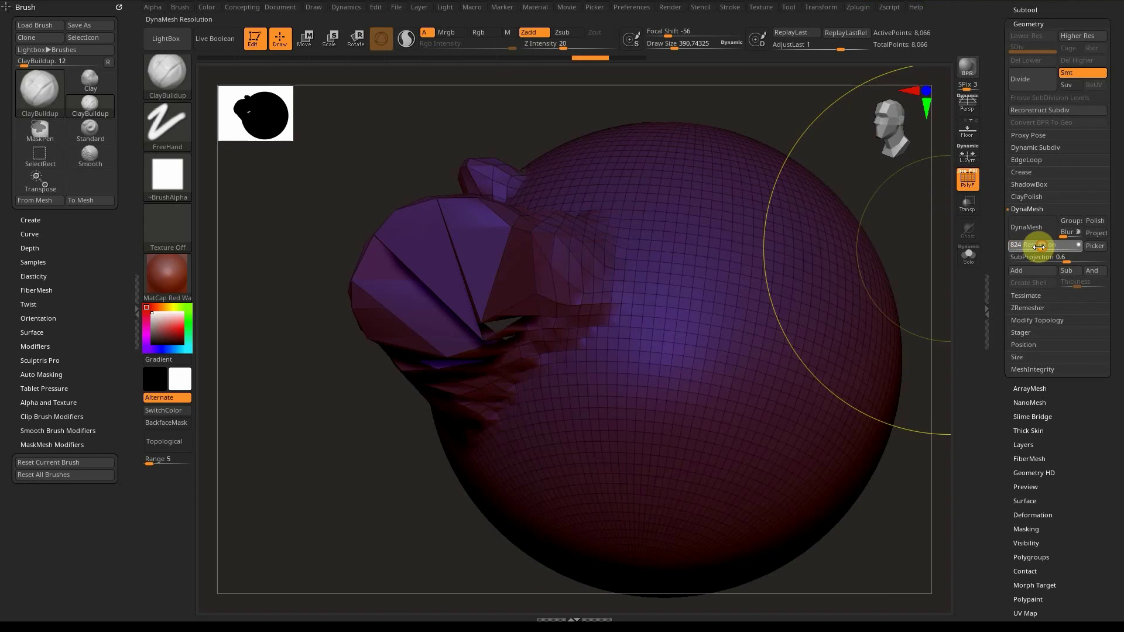
left_click(1026, 227)
right_click_drag(767, 275, 732, 293)
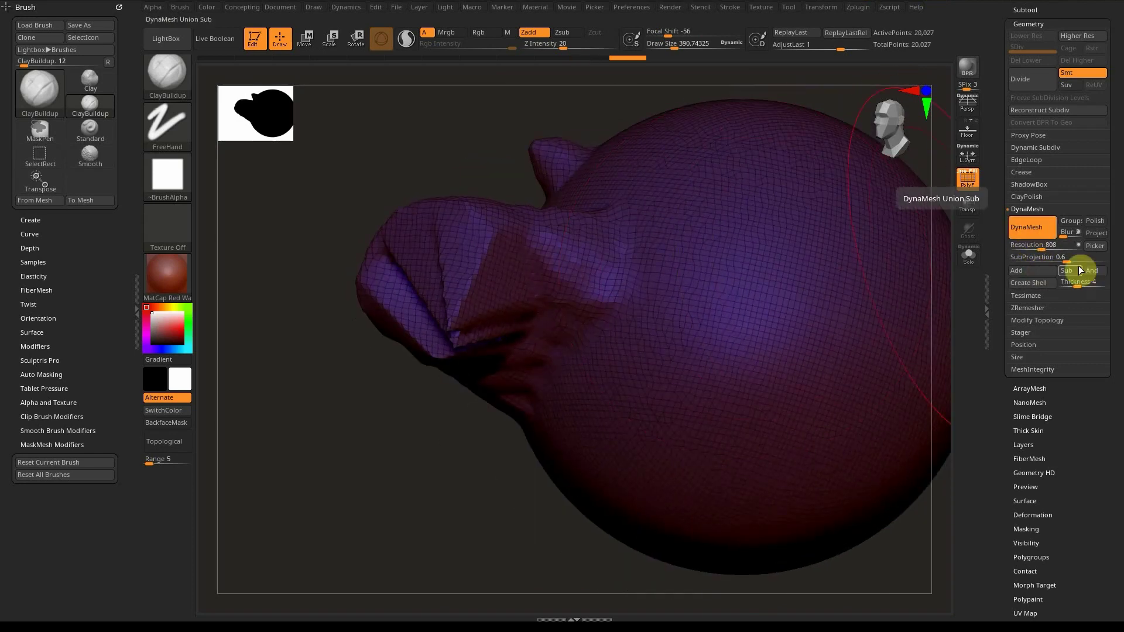
right_click_drag(708, 298, 678, 349)
key("ctrl+z")
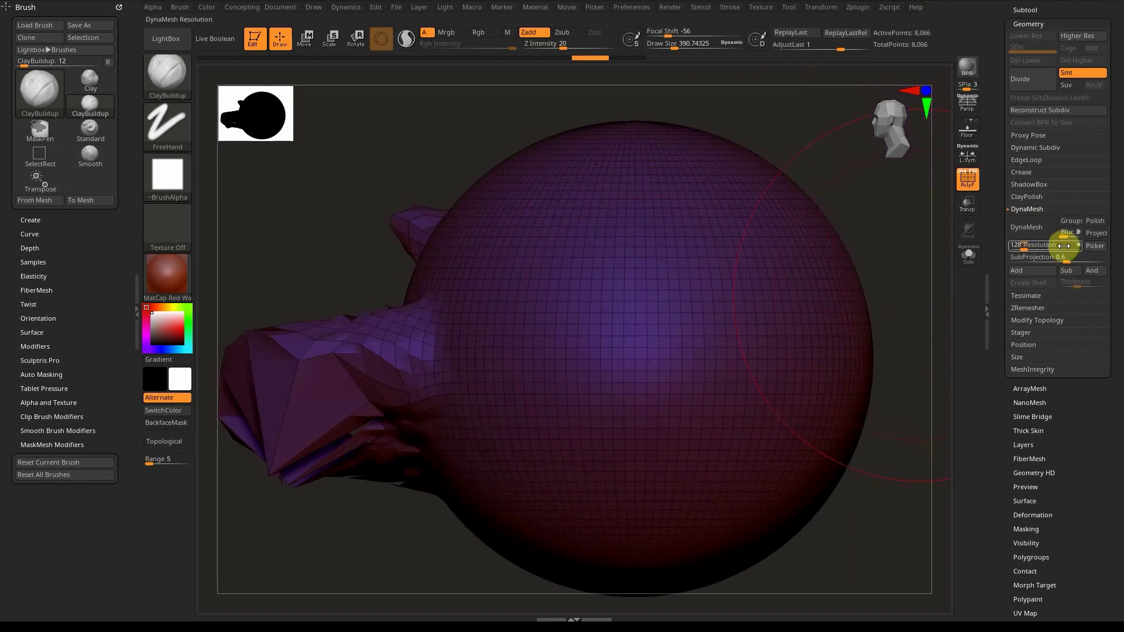
Step: Return the DynaMesh resolution to open-circle mode at 128 and remesh the scaled-down model
left_click_drag(1064, 243, 1043, 248)
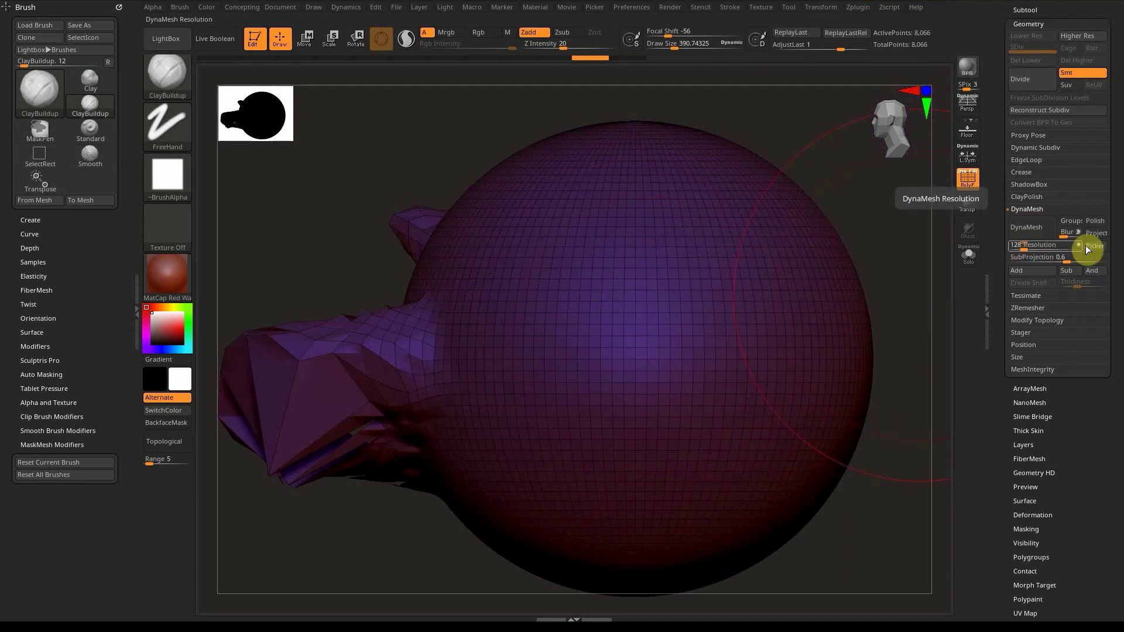
left_click(1045, 230)
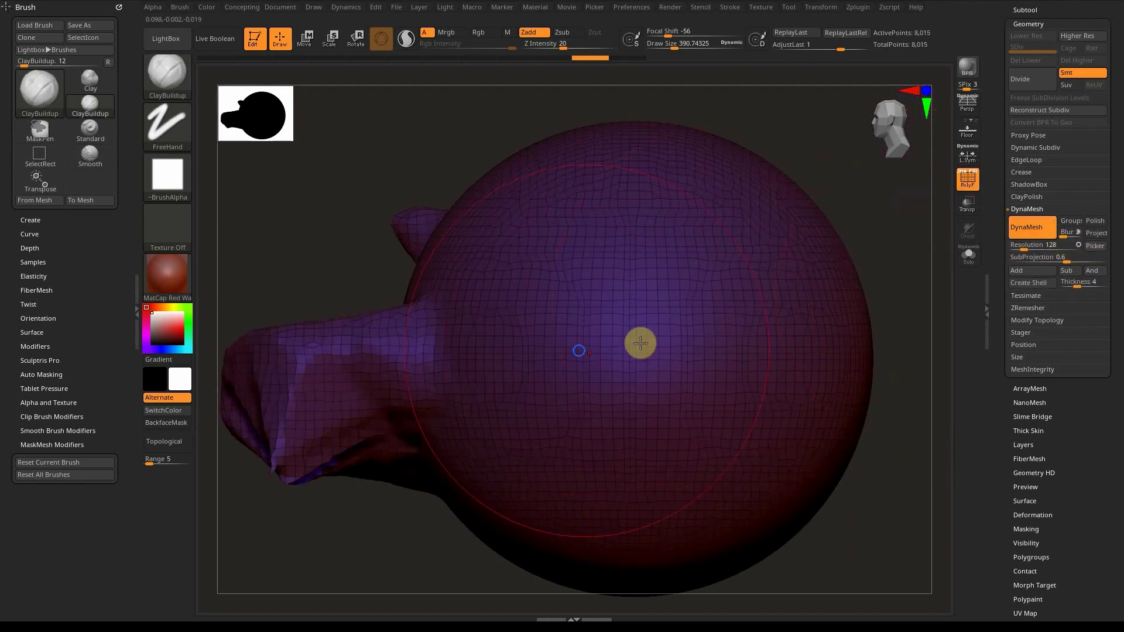
Step: Examine the evenly remeshed sphere and protrusion from all sides, with Solo mode turned off
mouse_move(638, 343)
right_mouse_down()
mouse_move(617, 374)
mouse_move(552, 374)
mouse_move(661, 307)
mouse_move(655, 226)
mouse_move(670, 354)
right_mouse_up()
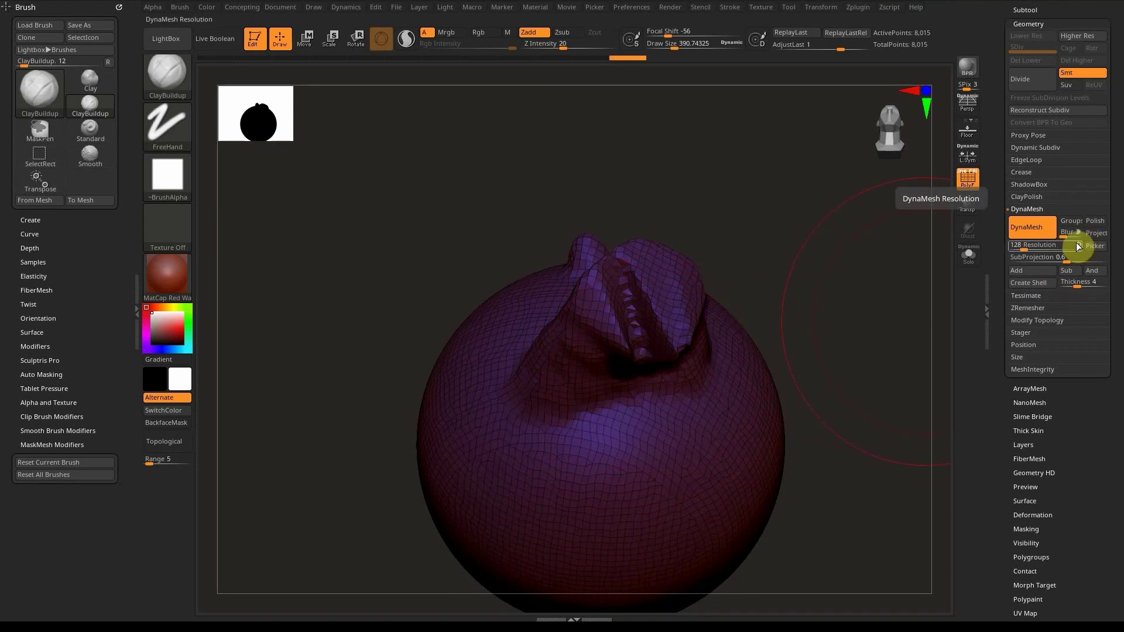
mouse_move(808, 284)
left_mouse_down()
mouse_move(770, 289)
mouse_move(785, 178)
mouse_move(674, 261)
mouse_move(710, 276)
mouse_move(662, 346)
mouse_move(684, 359)
left_mouse_up()
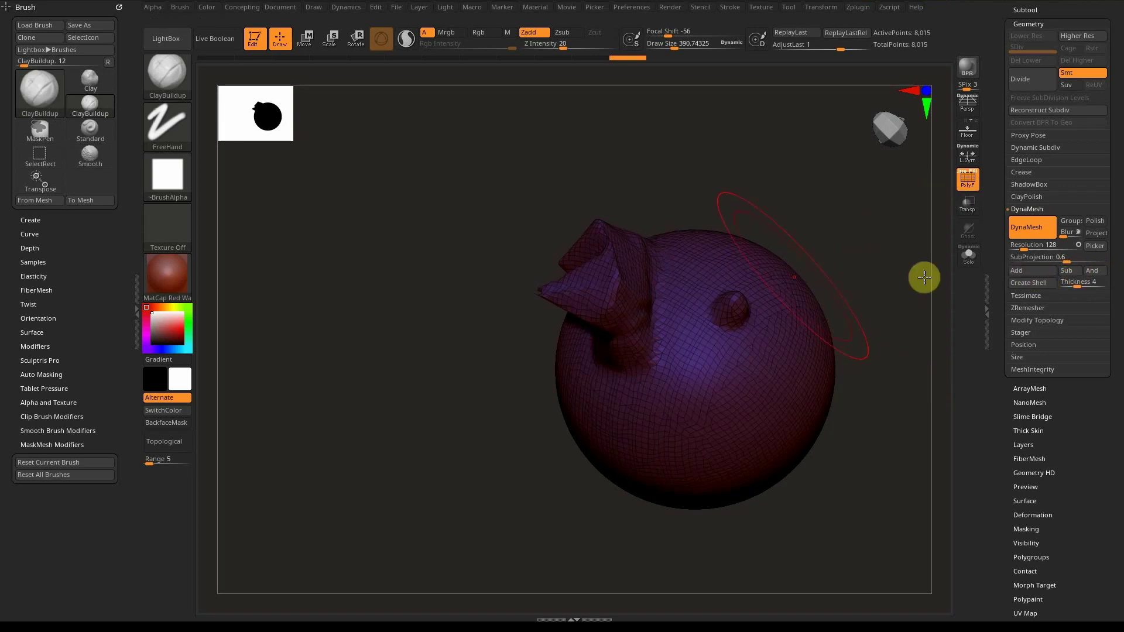
mouse_move(794, 277)
right_mouse_down()
mouse_move(742, 281)
mouse_move(735, 304)
mouse_move(735, 276)
mouse_move(772, 324)
mouse_move(820, 344)
mouse_move(640, 333)
mouse_move(731, 342)
right_mouse_up()
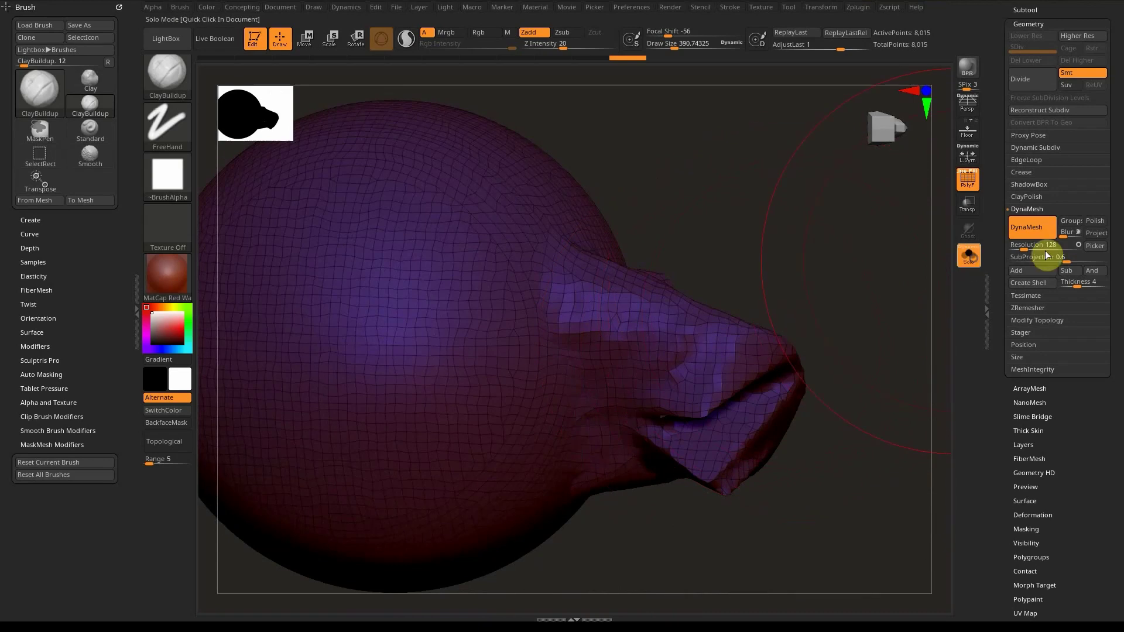
left_click(969, 256)
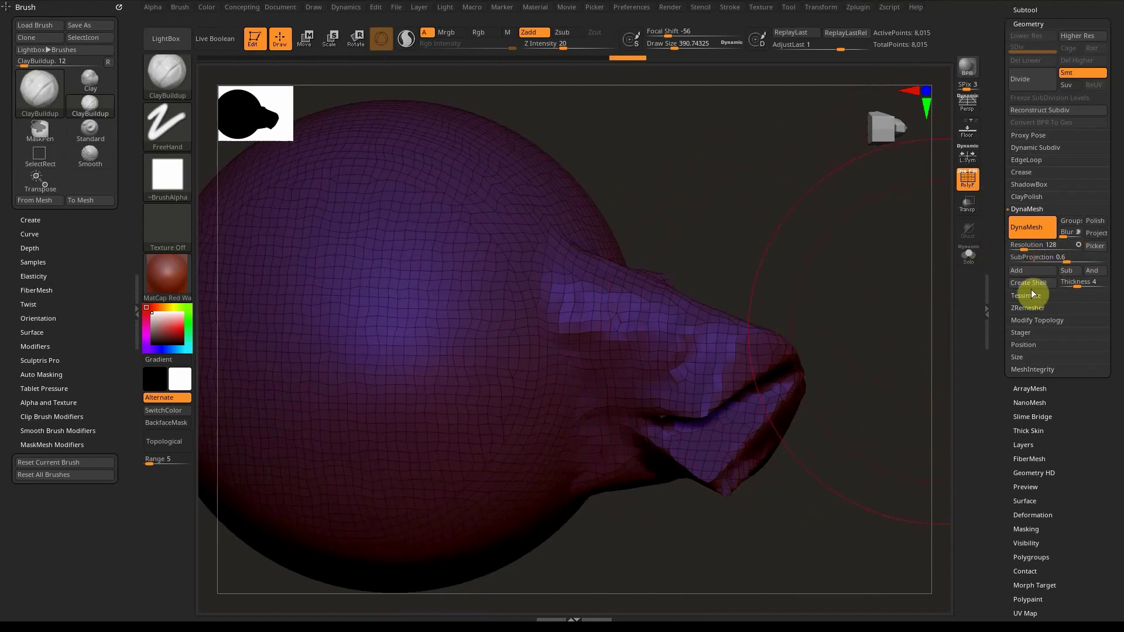
right_click_drag(715, 366, 761, 319, "ctrl")
right_click_drag(761, 319, 664, 323)
mouse_move(790, 352)
right_mouse_down()
mouse_move(820, 351)
mouse_move(780, 359)
right_mouse_up()
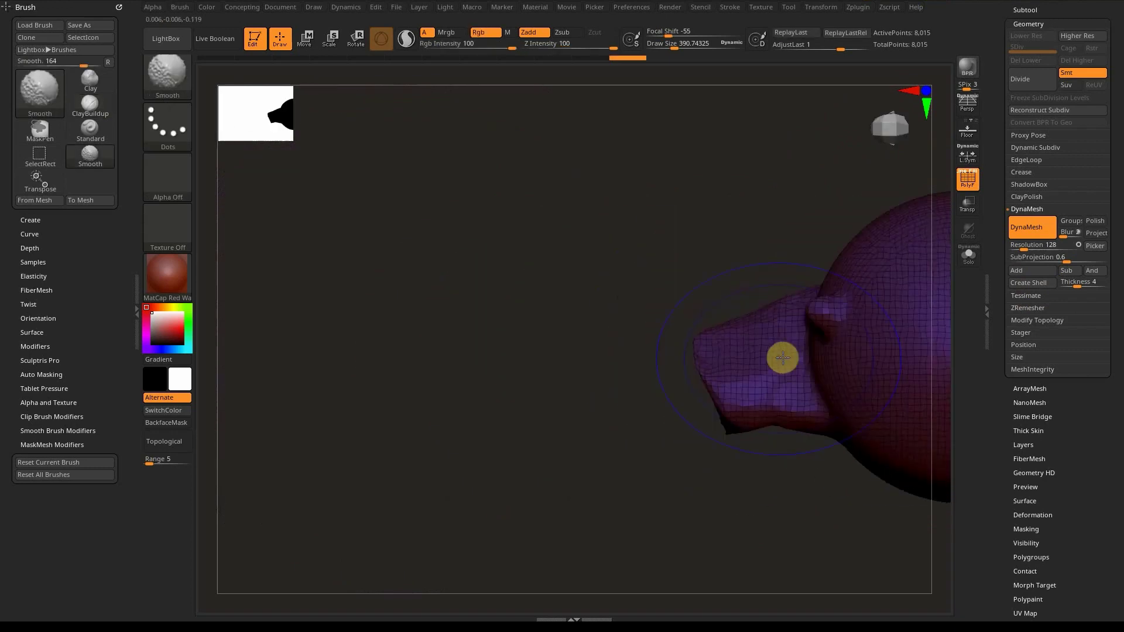
right_click_drag(895, 431, 664, 414, "alt")
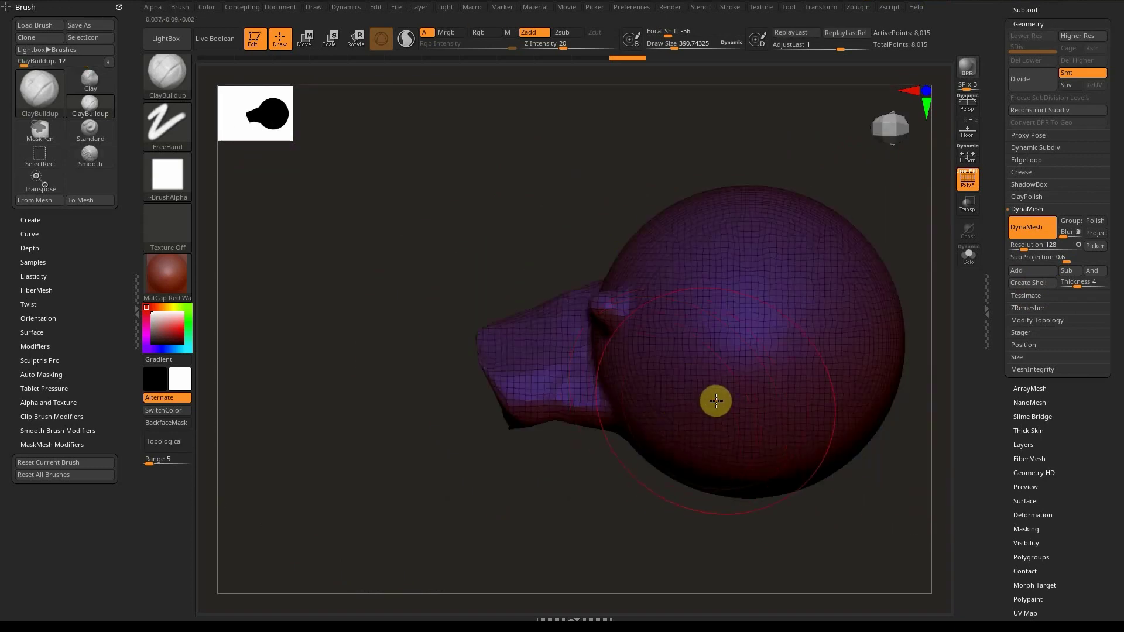
mouse_move(609, 328)
right_mouse_down()
mouse_move(691, 344)
mouse_move(665, 341)
right_mouse_up()
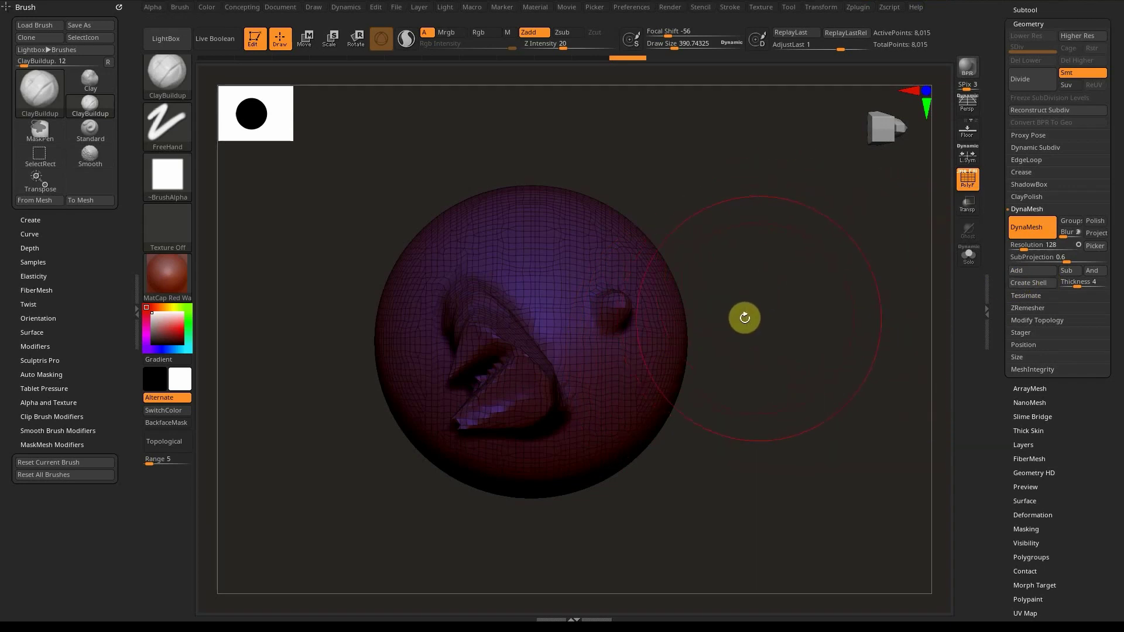
Step: Frame the sphere from the side and reduce the ClayBuildup brush's draw size to about 103
right_click_drag(658, 354, 726, 349, "alt")
key("s")
mouse_move(779, 324)
left_mouse_down()
mouse_move(668, 316)
mouse_move(662, 334)
mouse_move(586, 321)
left_mouse_up()
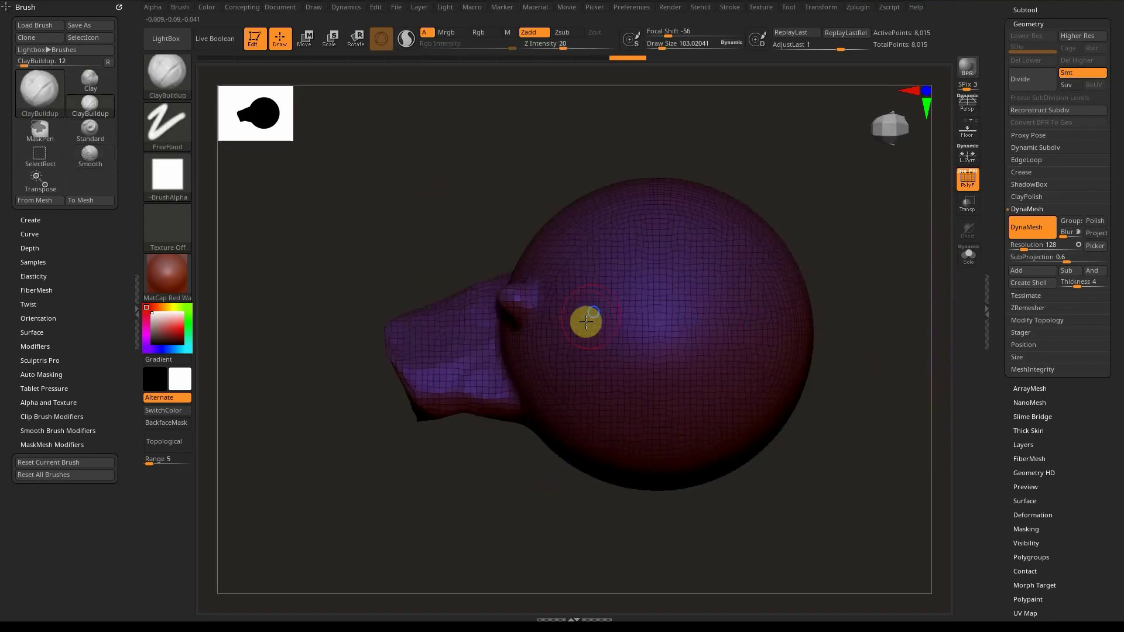
Step: Open the ZRemesher settings with the sphere and its protrusions framed from the side
right_click_drag(586, 321, 617, 345, "ctrl")
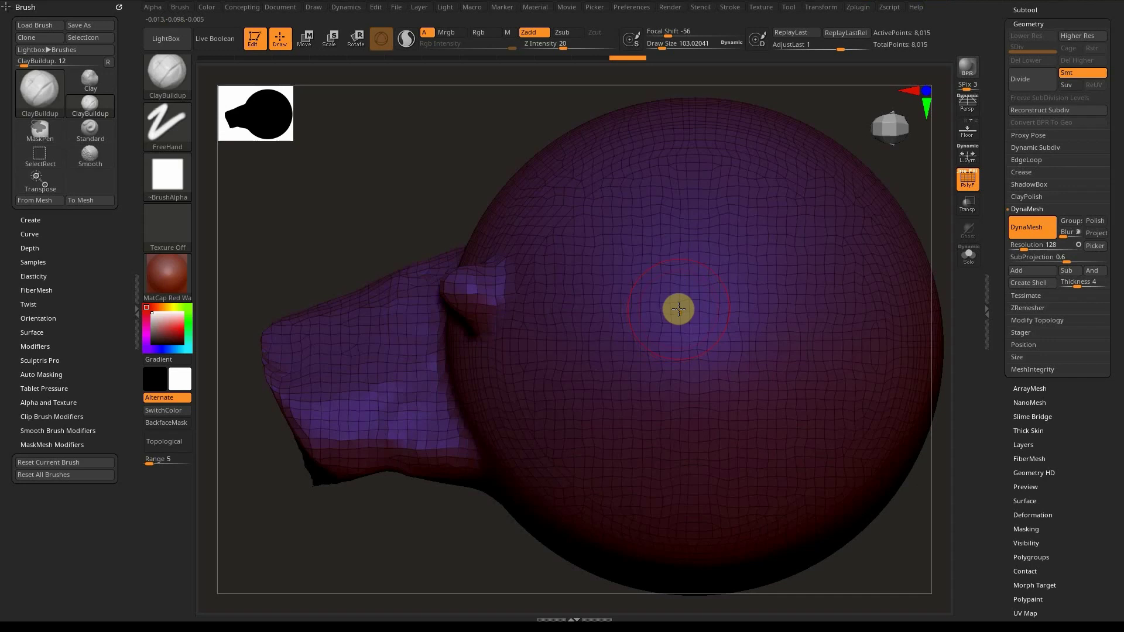
right_click_drag(679, 308, 693, 303)
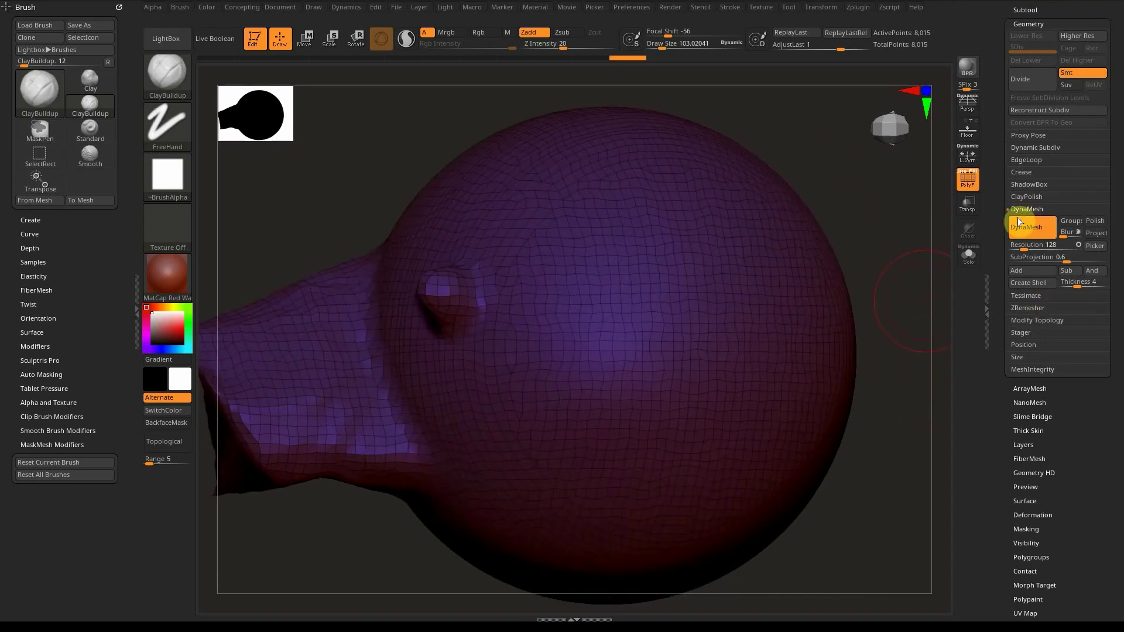
left_click(1031, 307)
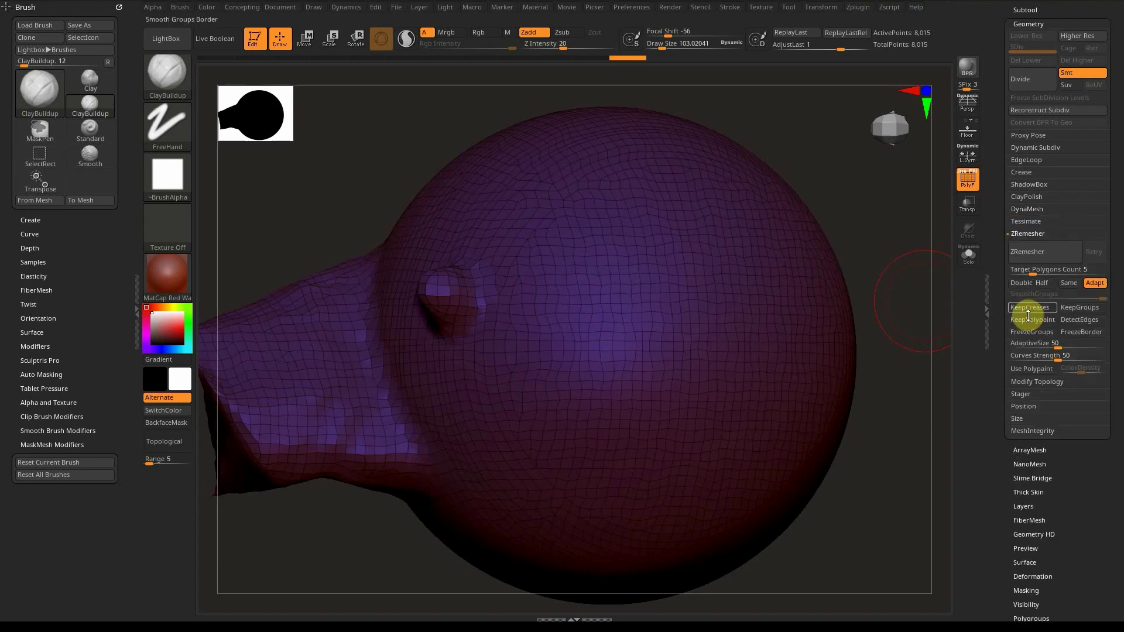
mouse_move(849, 339)
right_mouse_down()
mouse_move(651, 360)
mouse_move(680, 358)
mouse_move(702, 333)
mouse_move(601, 334)
mouse_move(620, 339)
mouse_move(560, 321)
mouse_move(618, 319)
mouse_move(594, 326)
mouse_move(602, 354)
mouse_move(572, 319)
mouse_move(520, 328)
mouse_move(582, 381)
mouse_move(641, 350)
right_mouse_up()
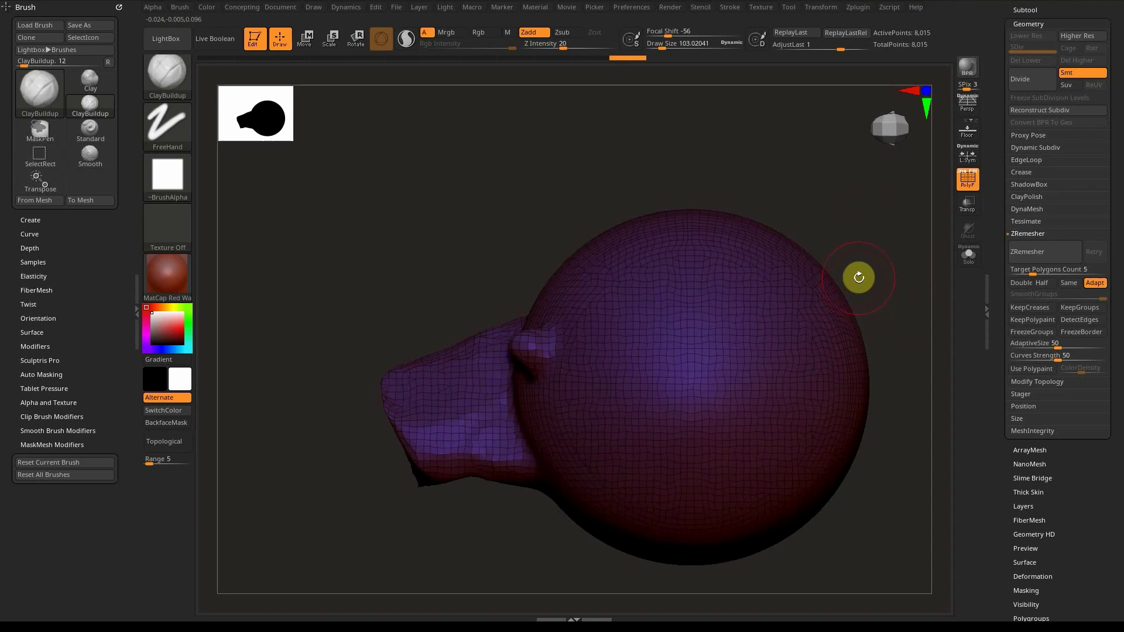
left_click_drag(865, 276, 846, 263)
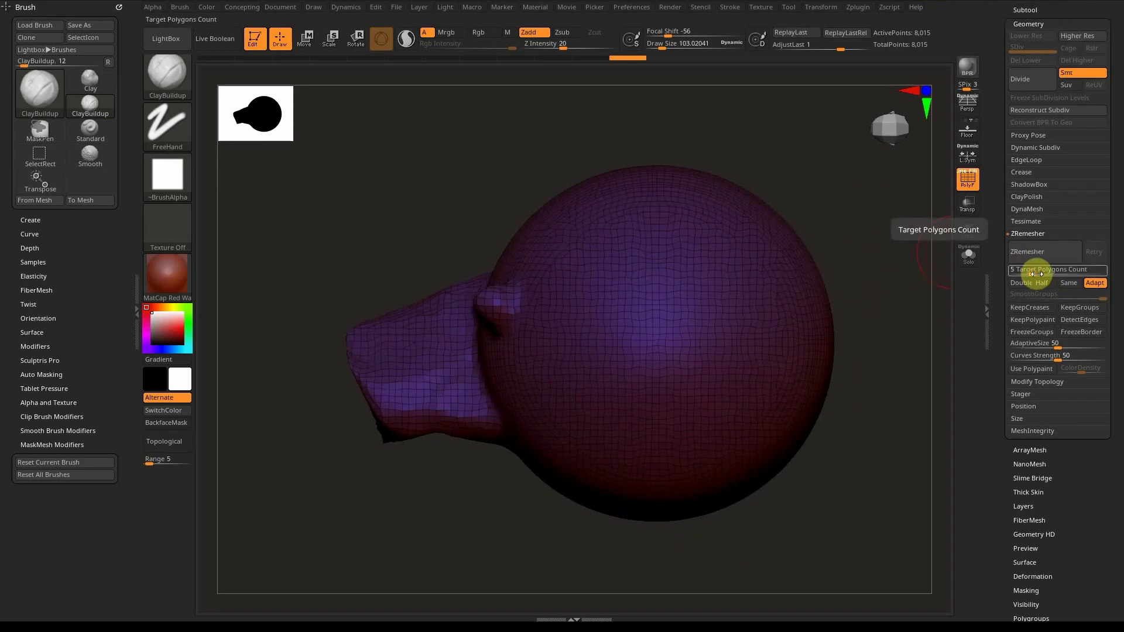
Step: Try ZRemesher target polygon counts ranging from 100 down to about 0.5
left_click_drag(1036, 274, 1064, 270)
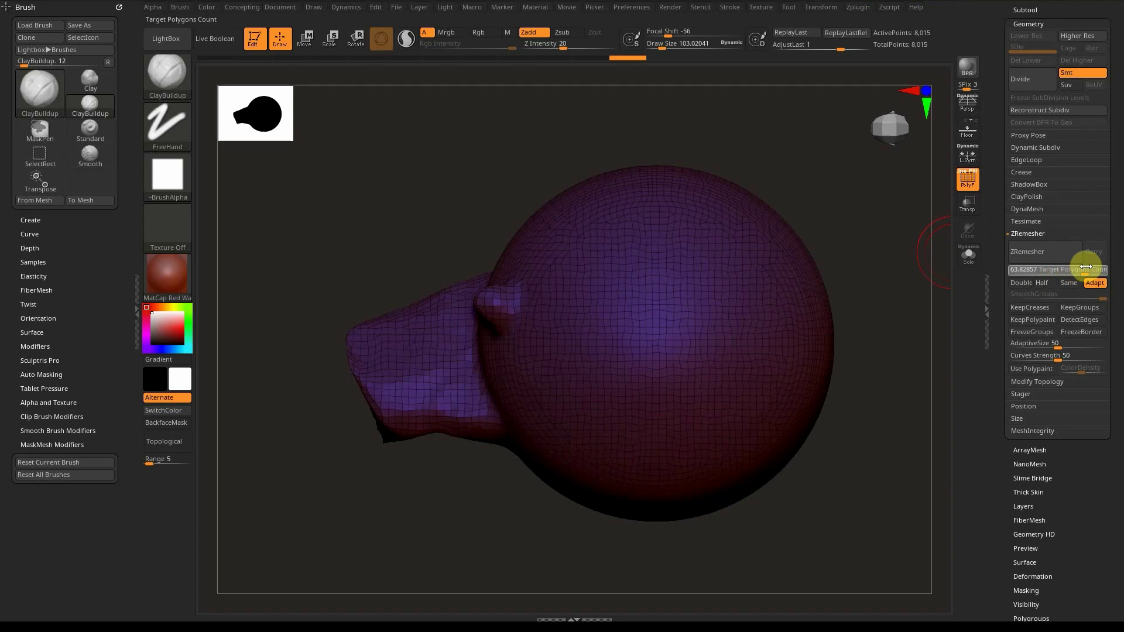
left_click(1025, 273)
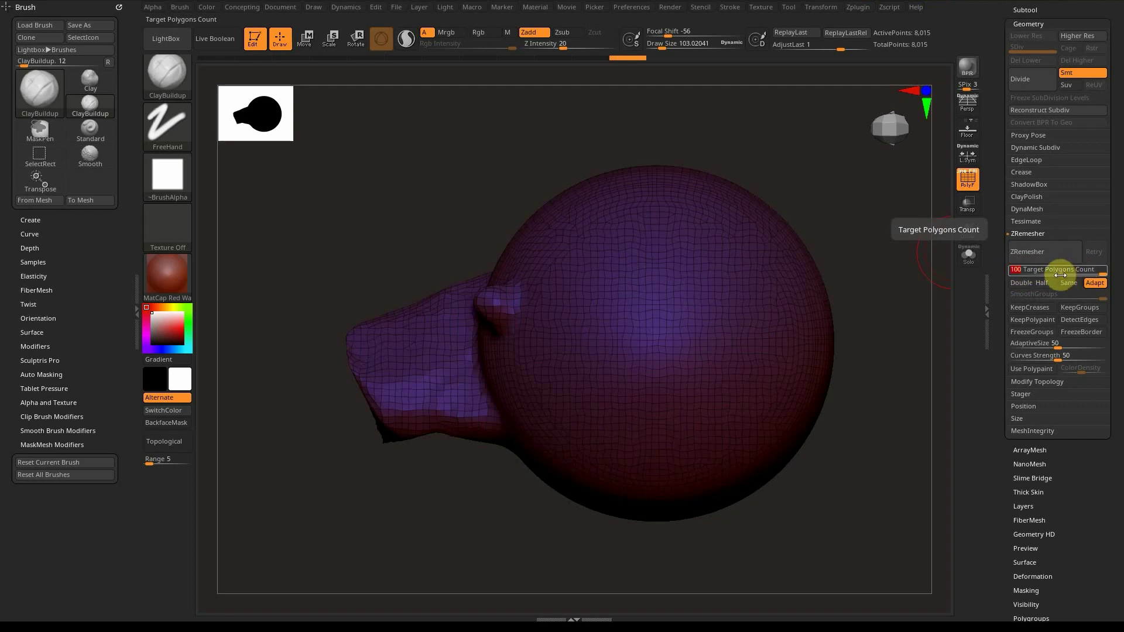
left_click_drag(1054, 271, 1026, 273)
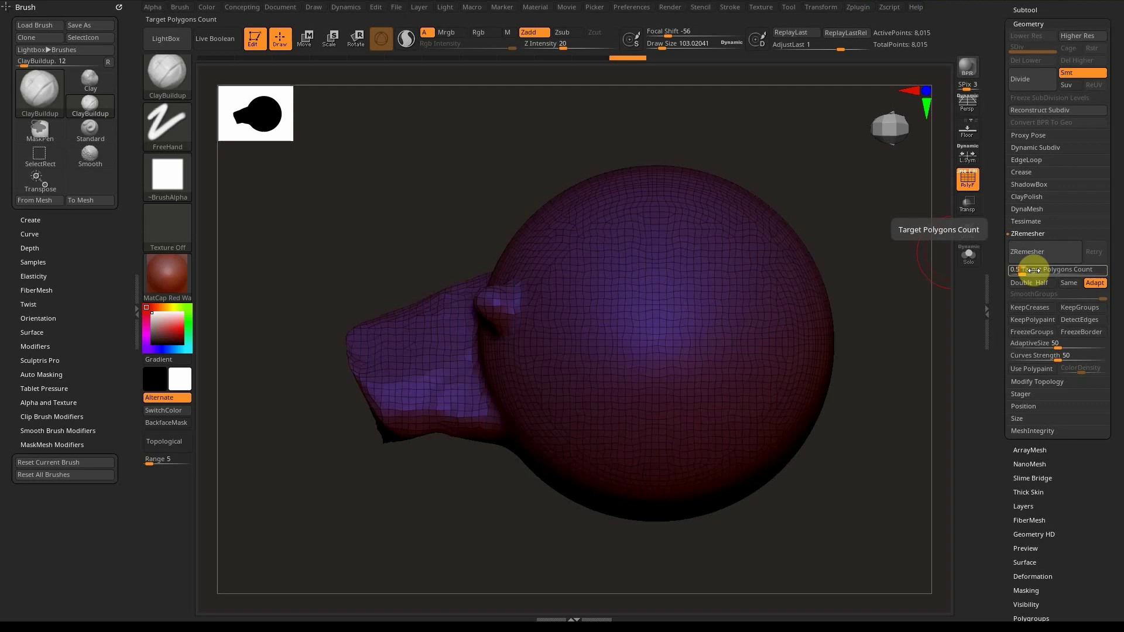
Step: Examine the DynaMesh polygon layout across the sphere, the small bump and the protrusion from the side and front
right_click_drag(785, 326, 674, 325, "alt")
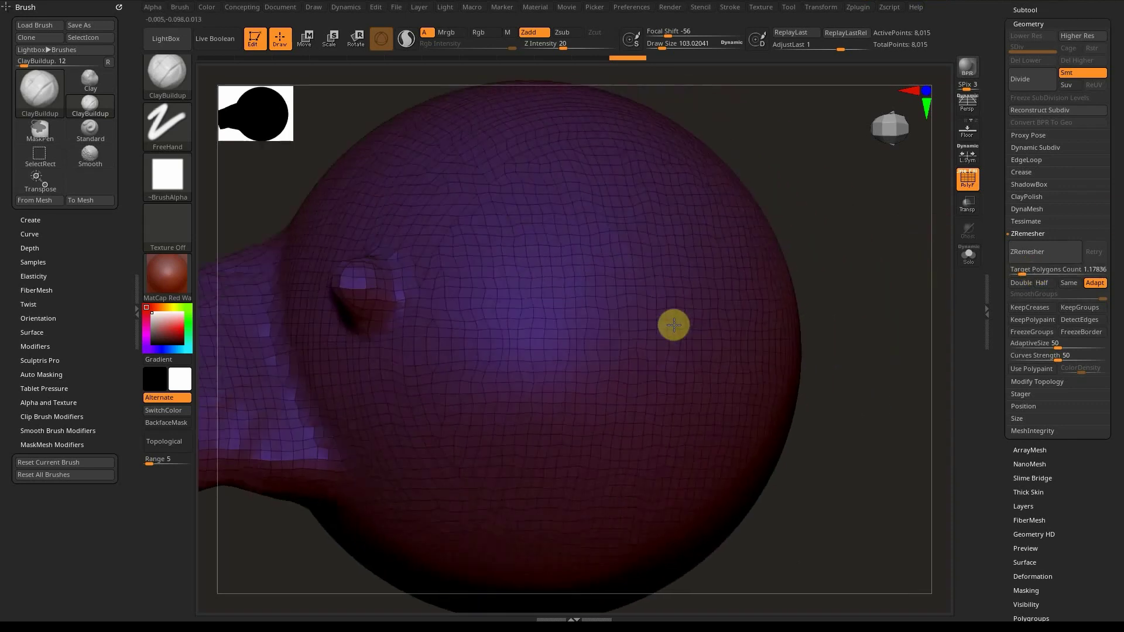
right_click_drag(585, 320, 605, 345, "alt")
mouse_move(631, 290)
right_mouse_down("ctrl")
mouse_move(623, 261)
mouse_move(626, 273)
right_mouse_up("ctrl")
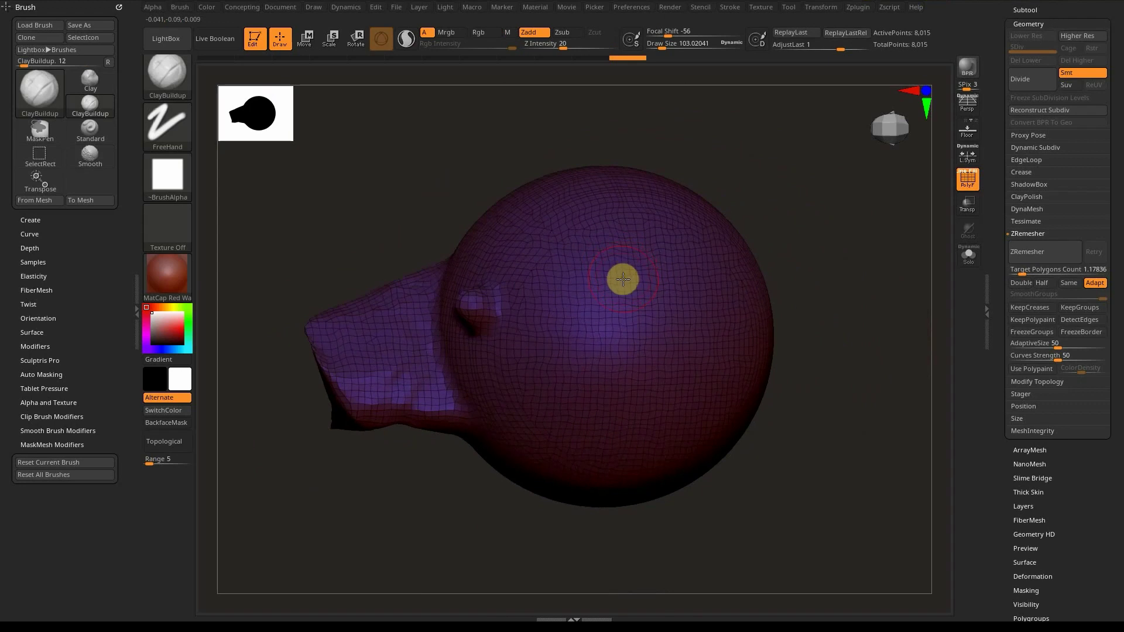
right_click_drag(646, 281, 624, 274)
right_click_drag(713, 282, 723, 270, "alt")
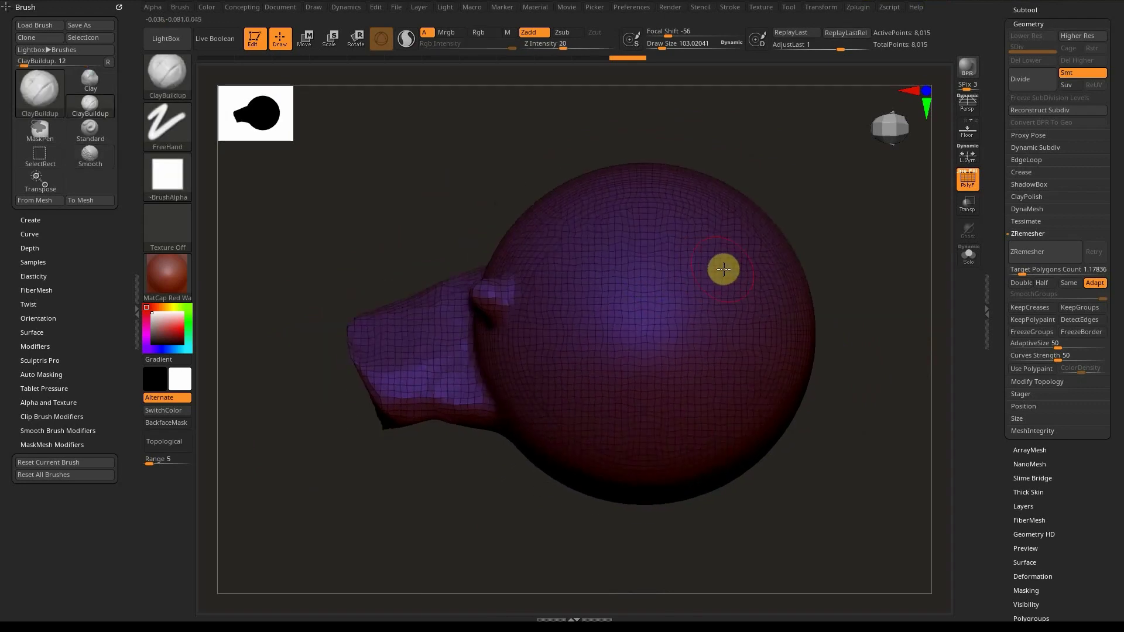
right_click_drag(644, 285, 639, 323, "ctrl")
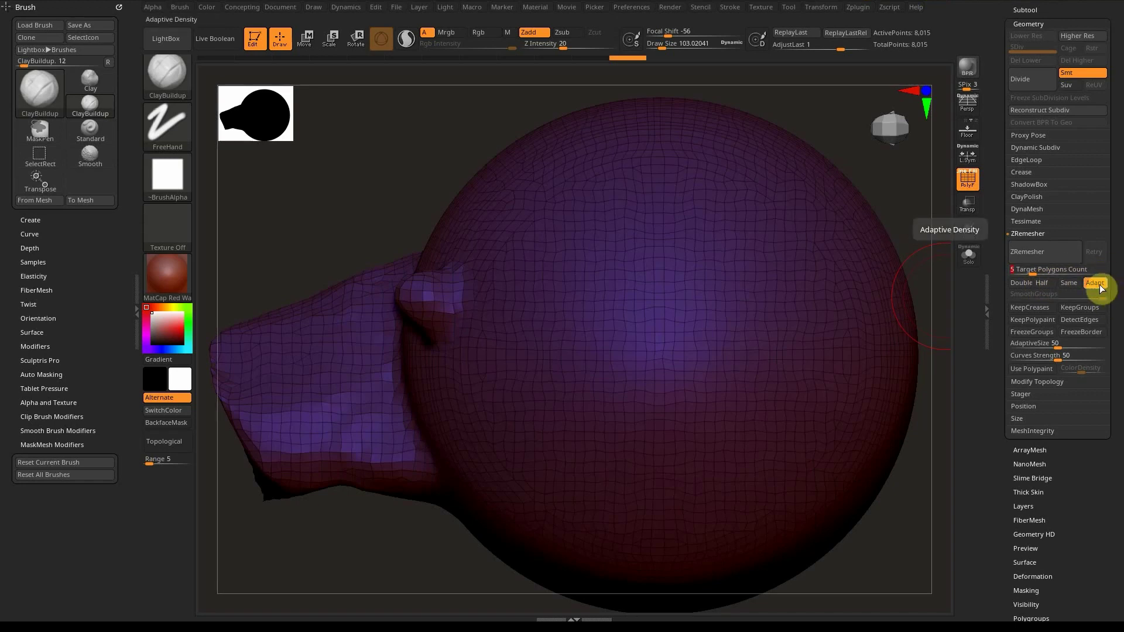
mouse_move(657, 306)
right_mouse_down()
mouse_move(617, 332)
mouse_move(672, 258)
mouse_move(627, 325)
mouse_move(524, 269)
mouse_move(539, 300)
right_mouse_up()
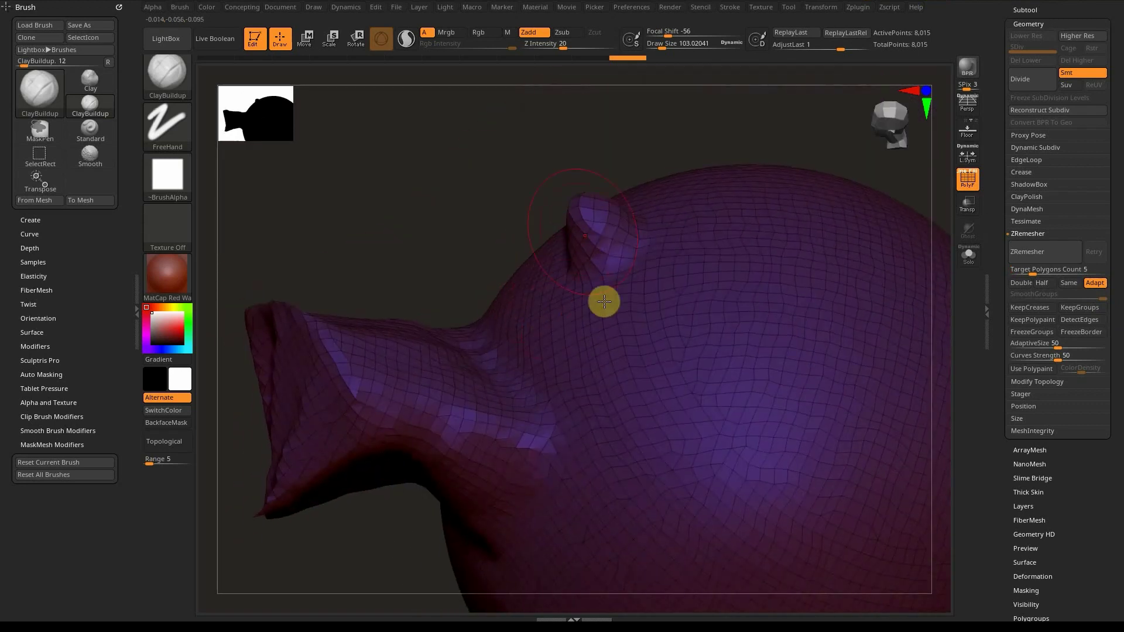
mouse_move(389, 409)
right_mouse_down()
mouse_move(381, 384)
mouse_move(399, 369)
mouse_move(408, 409)
right_mouse_up()
right_click_drag(452, 341, 508, 411, "alt")
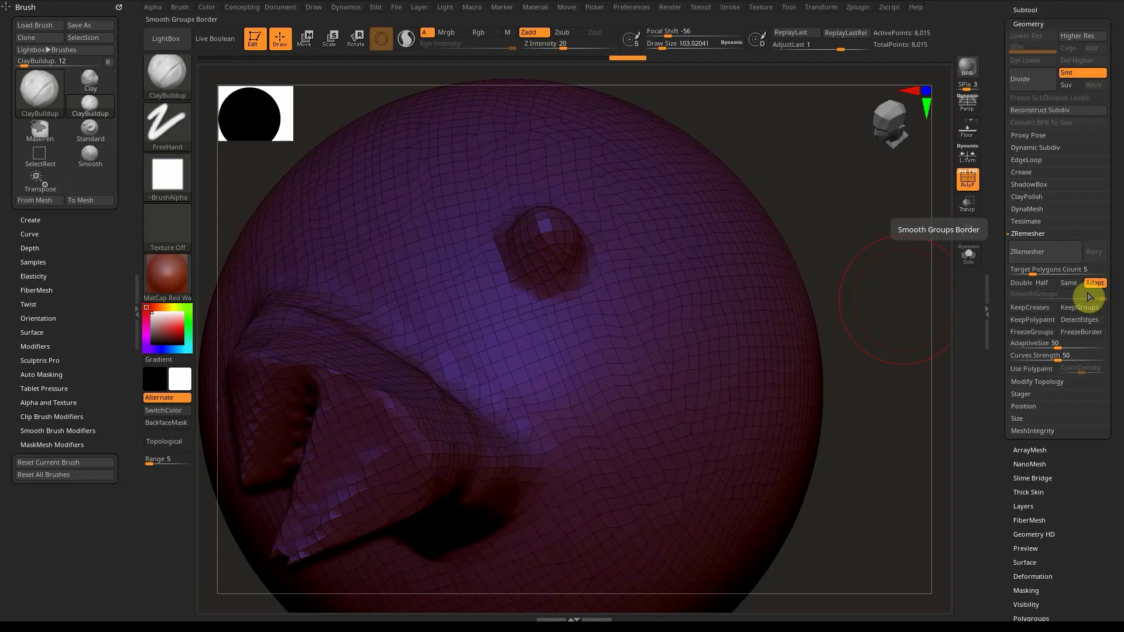
mouse_move(866, 311)
left_mouse_down()
mouse_move(755, 326)
mouse_move(693, 414)
left_mouse_up()
right_click_drag(693, 412, 687, 384, "alt")
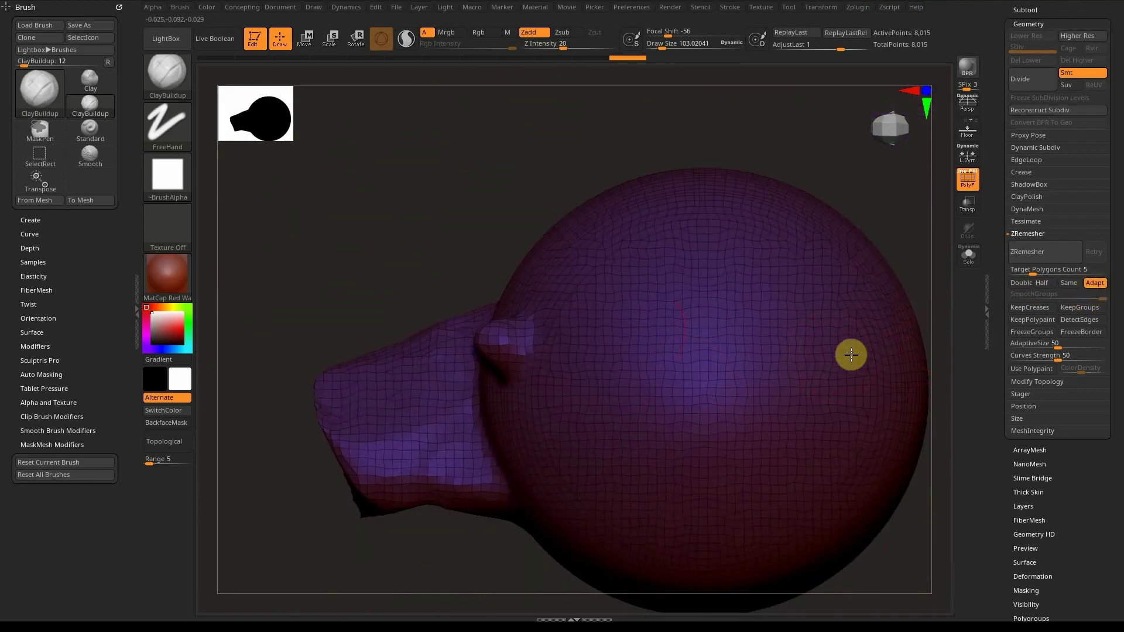
Step: Remesh the model with ZRemesher at a target polygons count of 5 and adaptive density on
right_click_drag(705, 515, 690, 289, "alt")
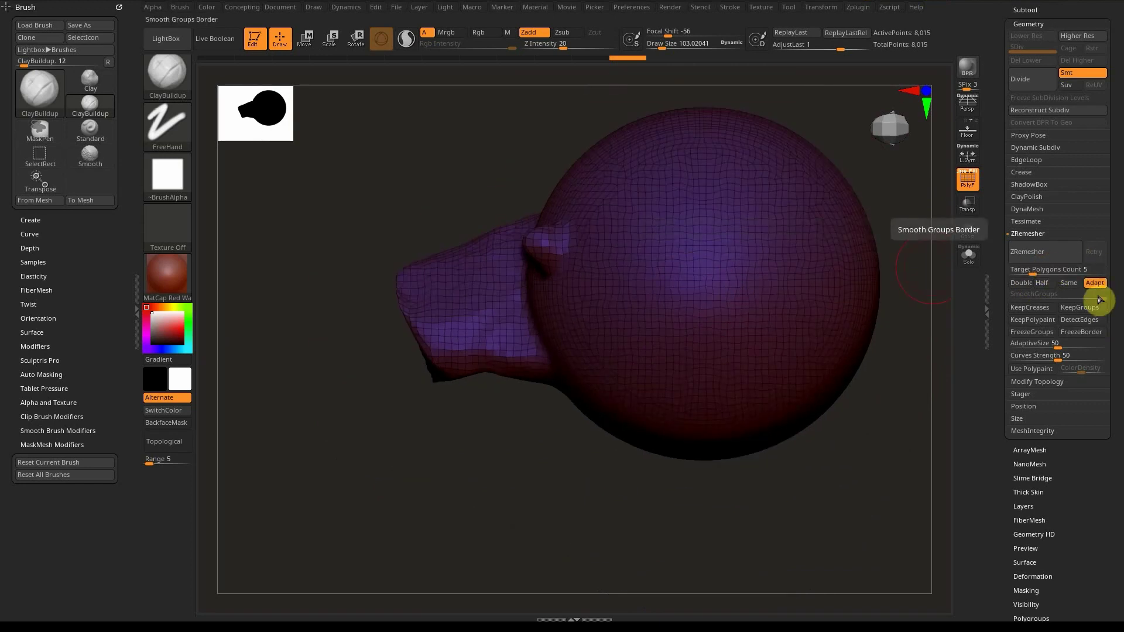
right_click_drag(745, 223, 730, 281, "alt")
left_click(1051, 260)
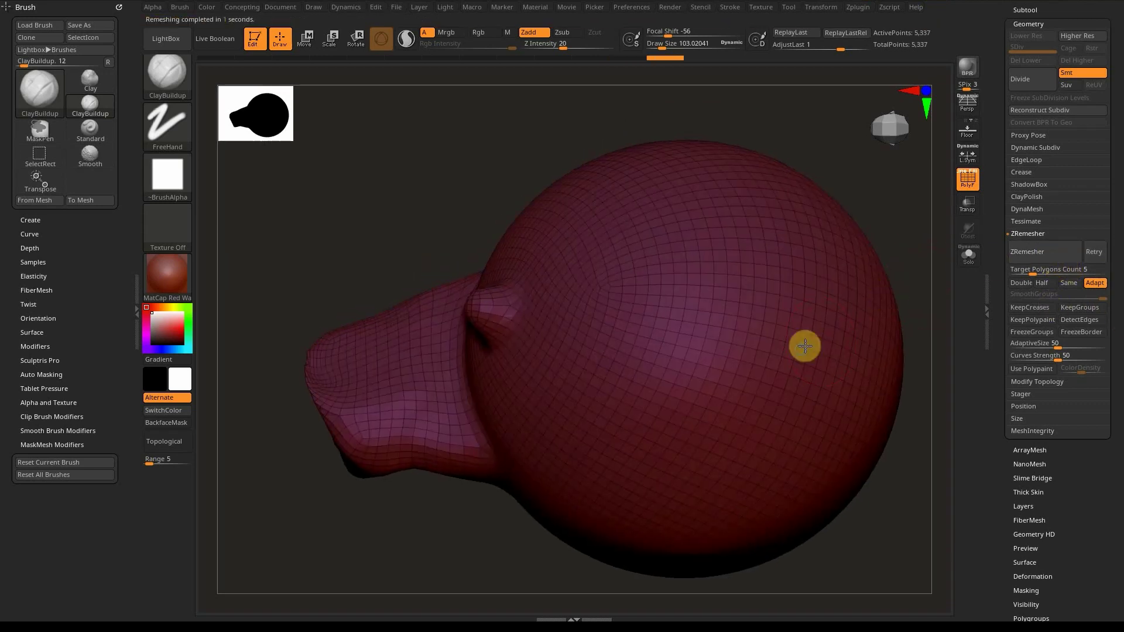
Step: Examine the remeshed edge flow around the protrusion, small bump and sphere from the side
right_click_drag(804, 346, 788, 271, "alt")
right_click_drag(561, 258, 514, 283, "alt")
mouse_move(627, 293)
right_mouse_down("ctrl")
mouse_move(670, 311)
mouse_move(674, 301)
mouse_move(650, 318)
mouse_move(461, 281)
mouse_move(577, 281)
mouse_move(534, 271)
mouse_move(630, 282)
right_mouse_up("ctrl")
right_click_drag(421, 279, 755, 284, "alt")
right_click_drag(673, 287, 731, 254, "alt")
mouse_move(542, 287)
right_mouse_down("ctrl")
mouse_move(497, 371)
mouse_move(516, 341)
mouse_move(630, 399)
mouse_move(695, 392)
mouse_move(659, 404)
mouse_move(662, 369)
mouse_move(644, 368)
mouse_move(670, 323)
mouse_move(685, 322)
mouse_move(632, 260)
mouse_move(675, 281)
mouse_move(652, 273)
mouse_move(668, 286)
mouse_move(599, 286)
mouse_move(571, 324)
mouse_move(569, 308)
right_mouse_up("ctrl")
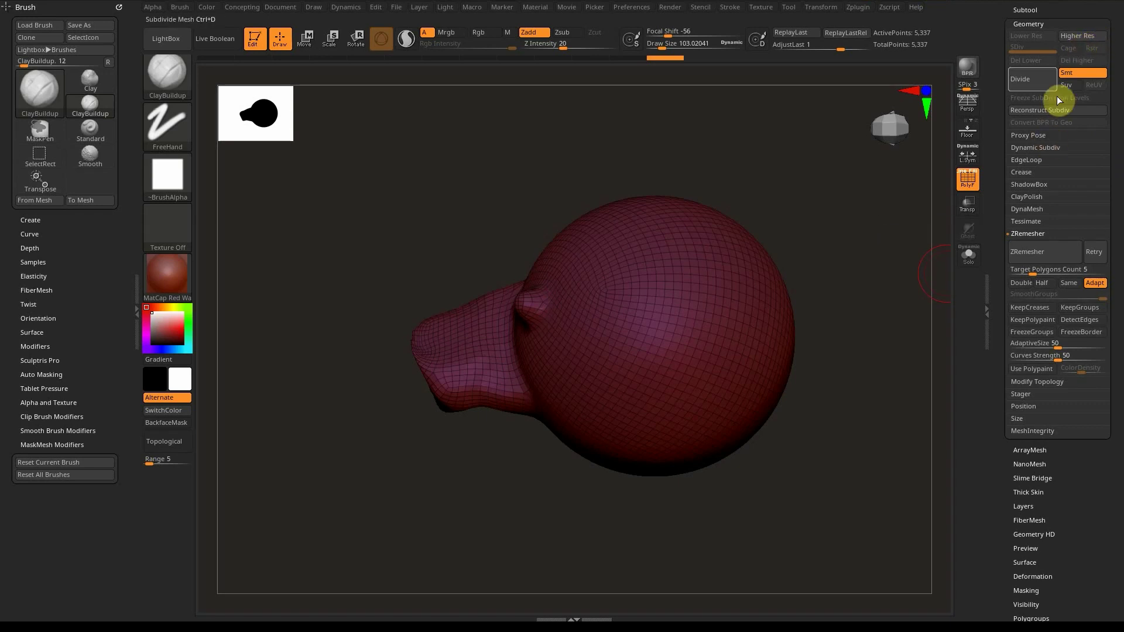
left_click_drag(1120, 72, 1120, 106)
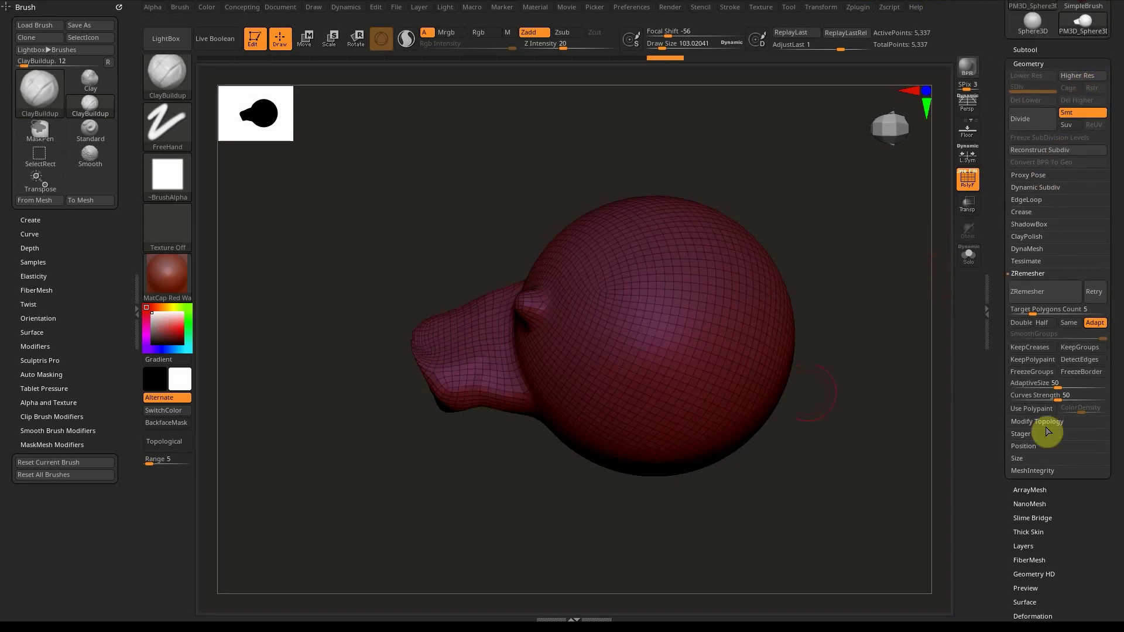
right_click_drag(738, 341, 775, 324, "alt")
mouse_move(680, 317)
right_mouse_down("ctrl")
mouse_move(710, 369)
mouse_move(764, 368)
mouse_move(670, 288)
mouse_move(672, 318)
right_mouse_up("ctrl")
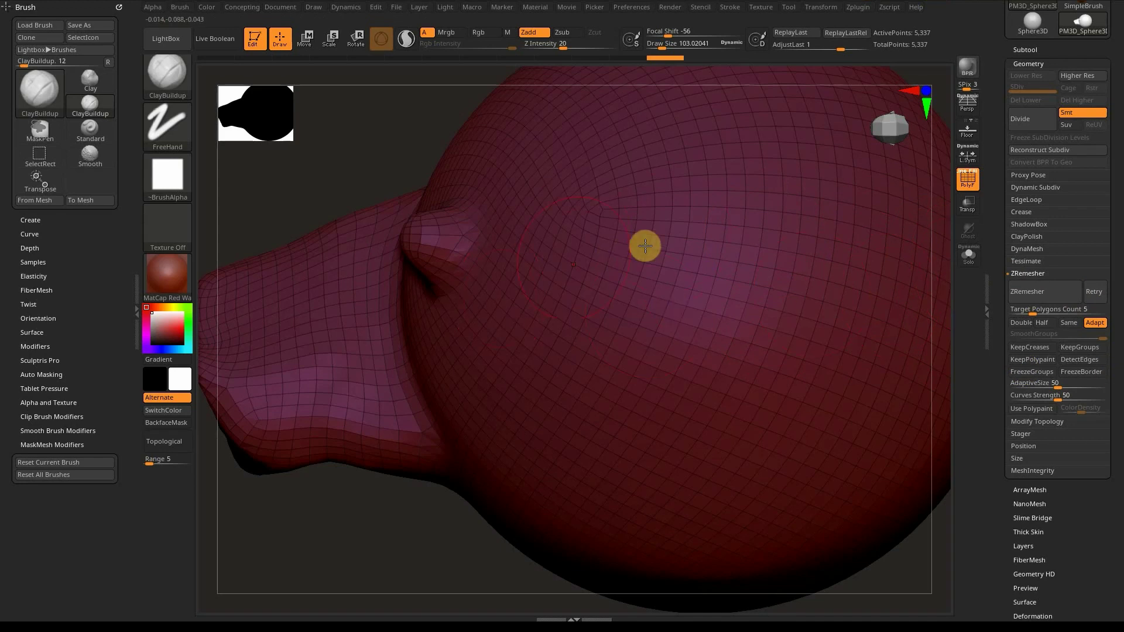
mouse_move(713, 269)
right_mouse_down()
mouse_move(660, 293)
mouse_move(702, 271)
mouse_move(703, 292)
right_mouse_up()
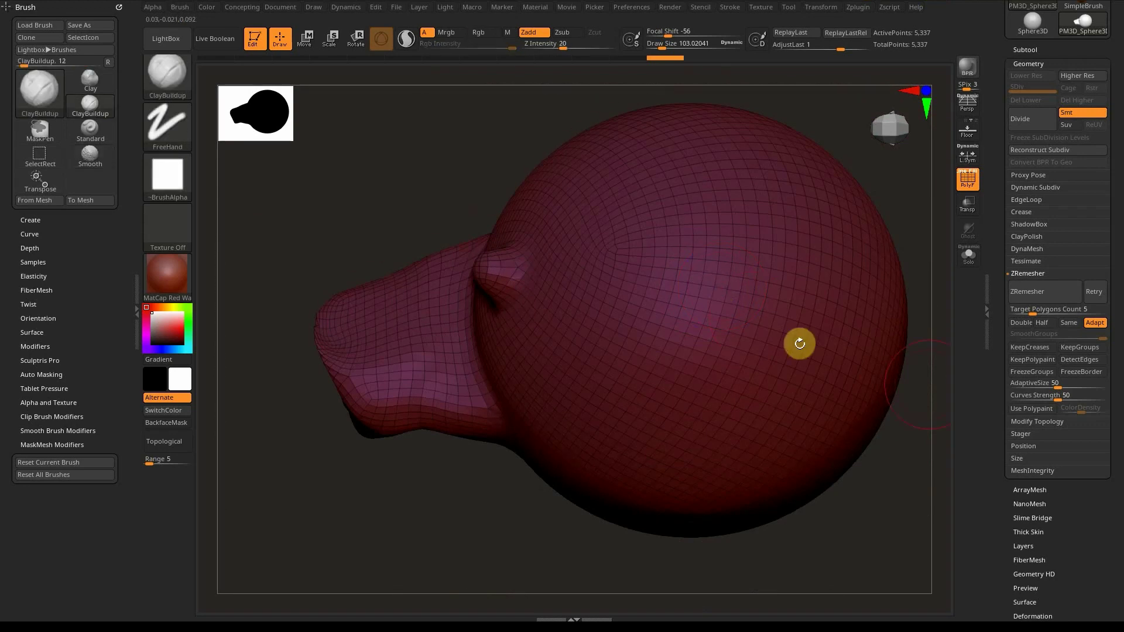
mouse_move(707, 284)
right_mouse_down("alt")
mouse_move(763, 267)
mouse_move(728, 288)
right_mouse_up("alt")
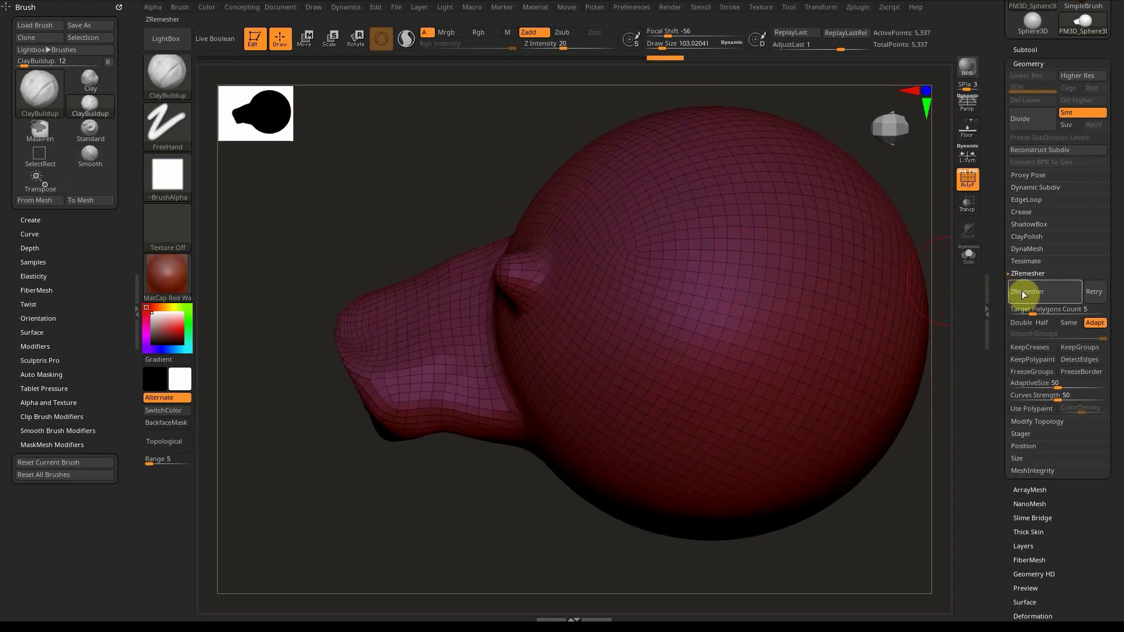
mouse_move(858, 280)
right_mouse_down("alt")
mouse_move(795, 281)
mouse_move(742, 251)
mouse_move(638, 284)
mouse_move(642, 196)
mouse_move(642, 271)
mouse_move(647, 283)
mouse_move(634, 232)
mouse_move(664, 279)
right_mouse_up("alt")
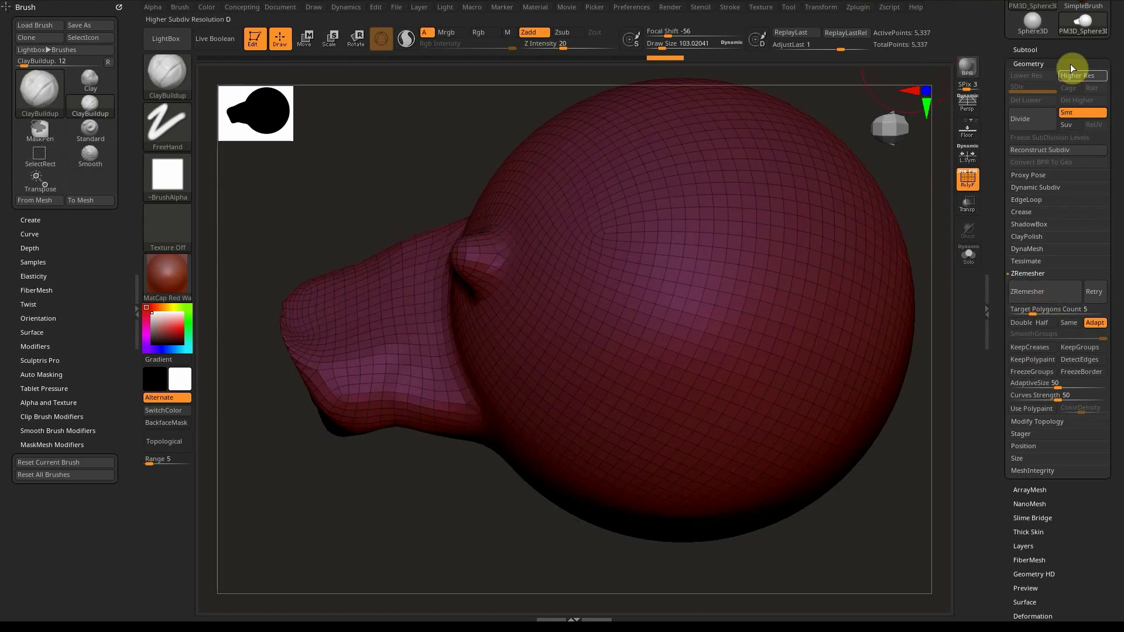
Step: Inspect the remeshed topology around the whole model, including the front of the protrusion and the opposite side
mouse_move(725, 262)
right_mouse_down("alt")
mouse_move(758, 268)
mouse_move(639, 238)
mouse_move(675, 240)
mouse_move(519, 301)
mouse_move(547, 254)
right_mouse_up("alt")
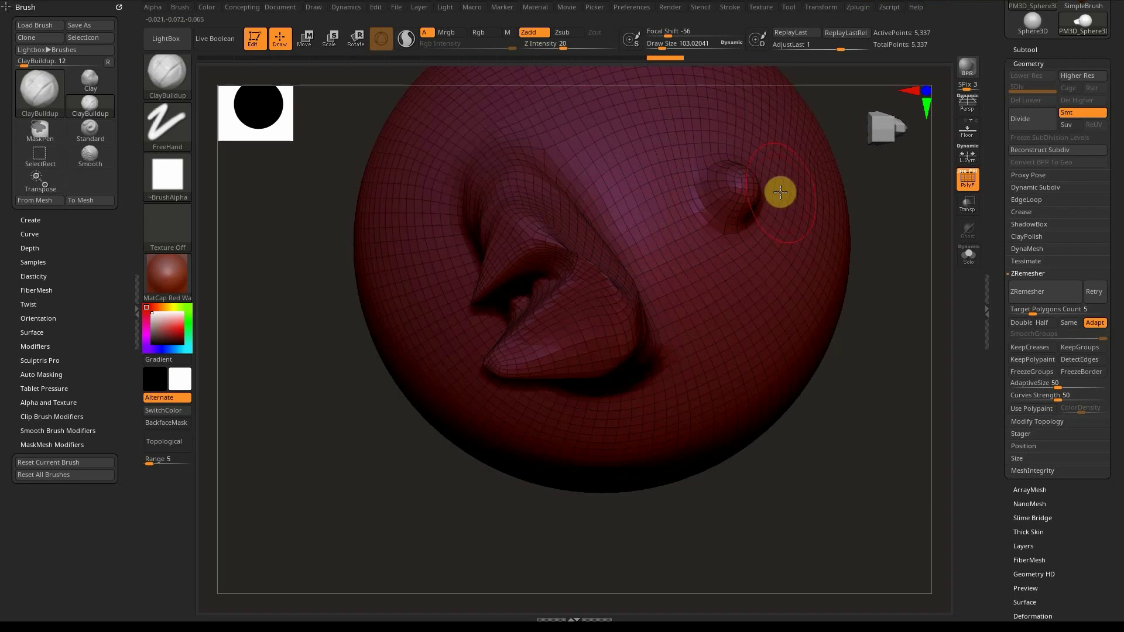
right_click_drag(718, 193, 699, 299, "alt")
right_click_drag(699, 299, 714, 314, "shift")
right_click_drag(855, 337, 669, 304, "alt")
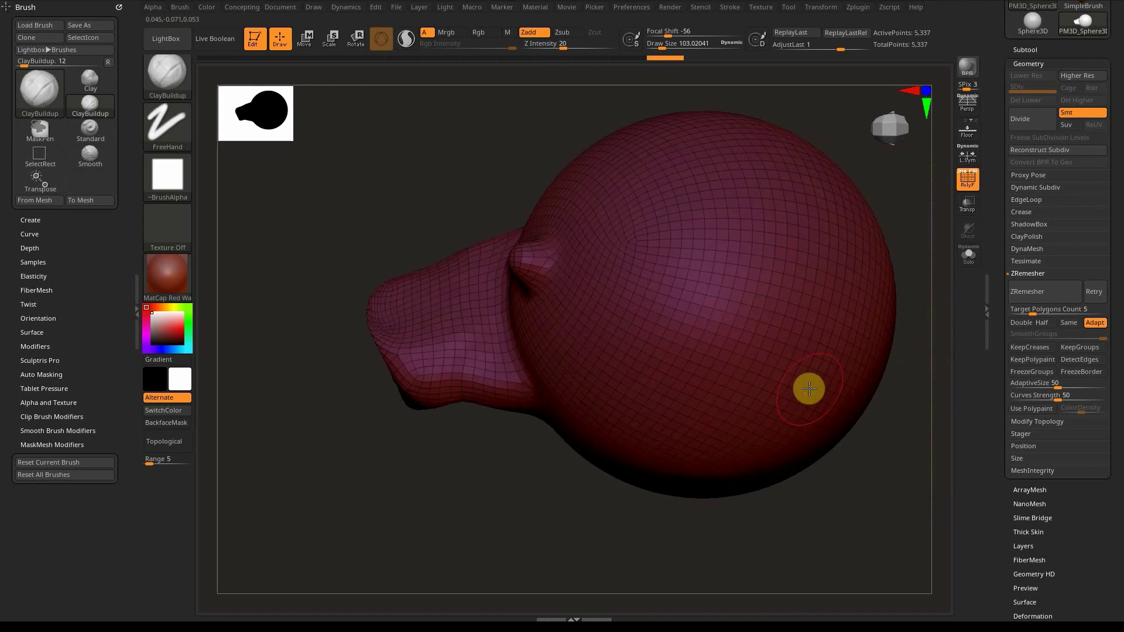
right_click_drag(833, 248, 749, 301, "alt")
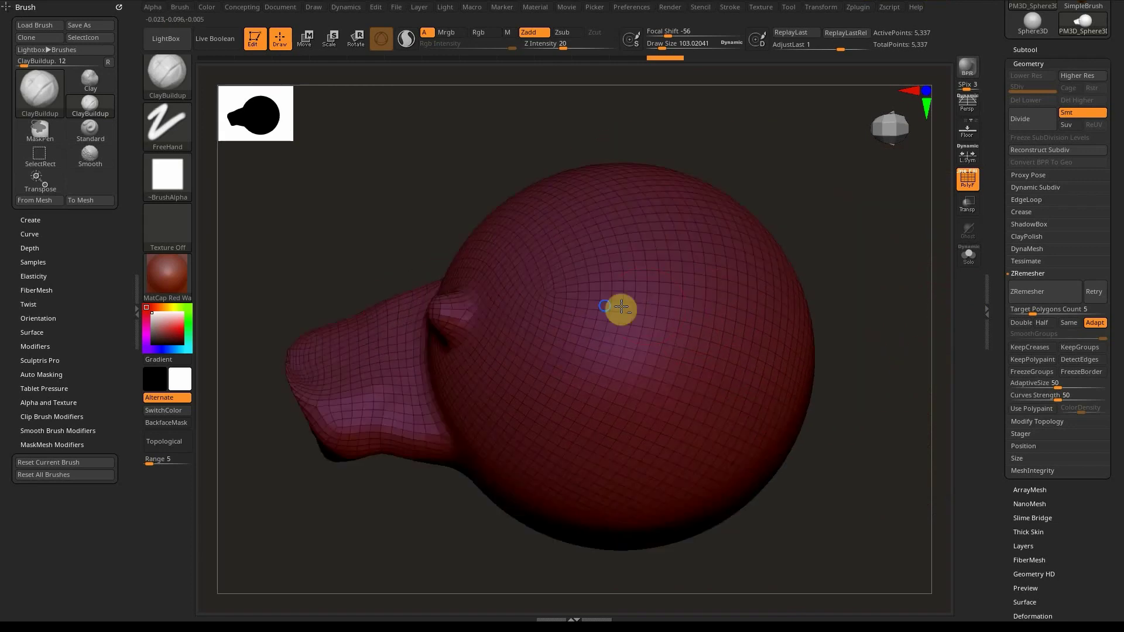
right_click_drag(618, 310, 613, 336, "ctrl")
right_click_drag(495, 344, 597, 289, "alt")
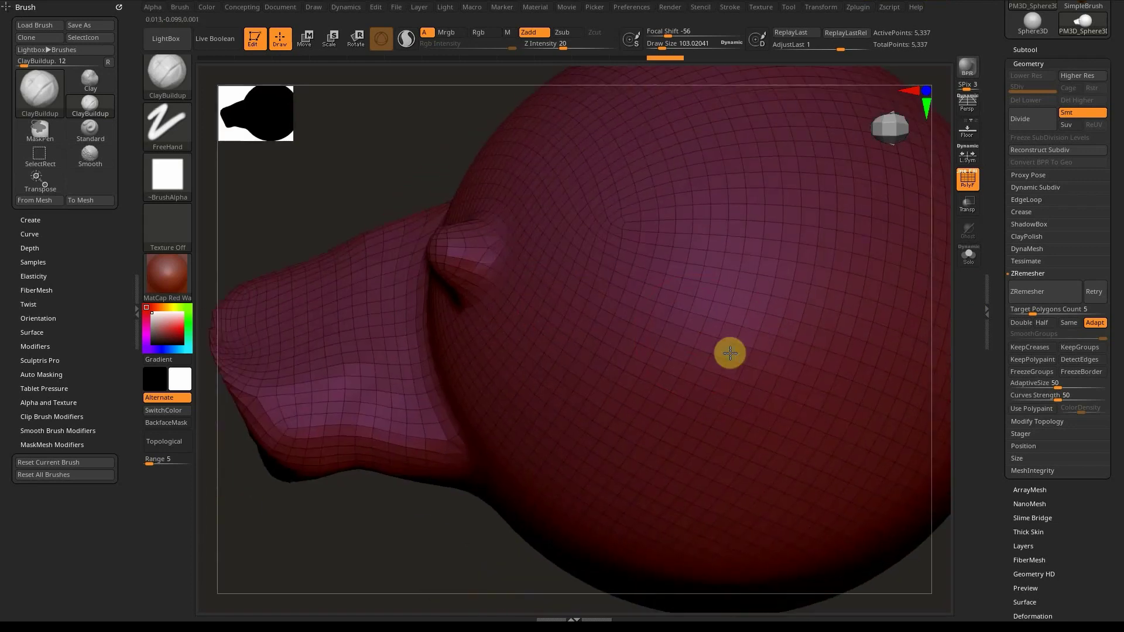
right_click_drag(730, 355, 721, 331, "ctrl")
right_click_drag(788, 342, 693, 358, "alt")
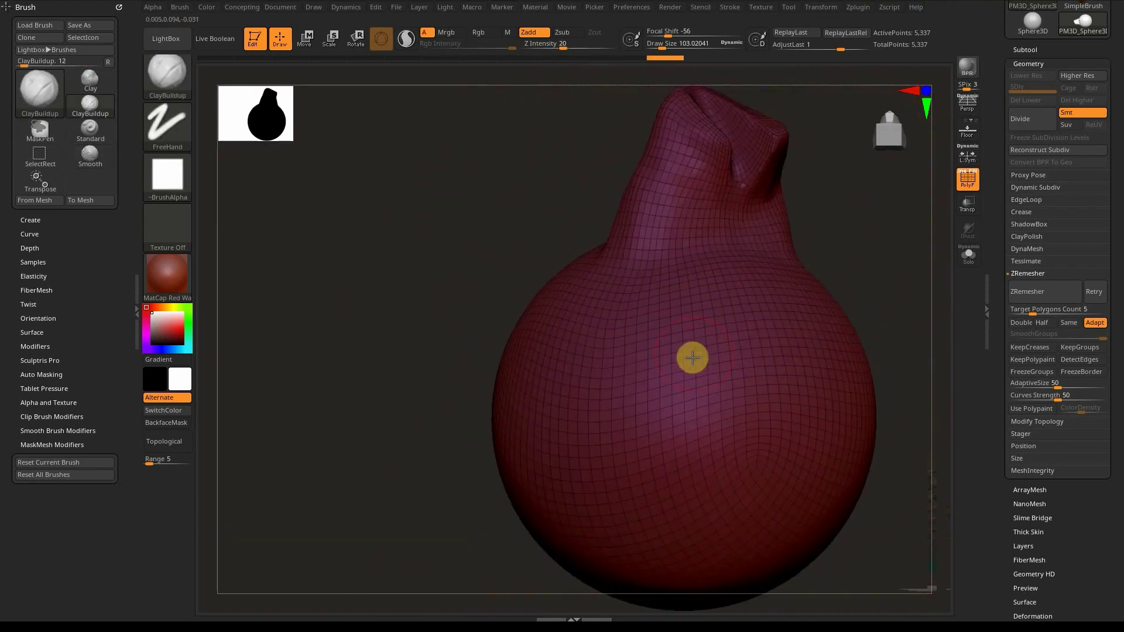
right_click_drag(850, 299, 698, 245)
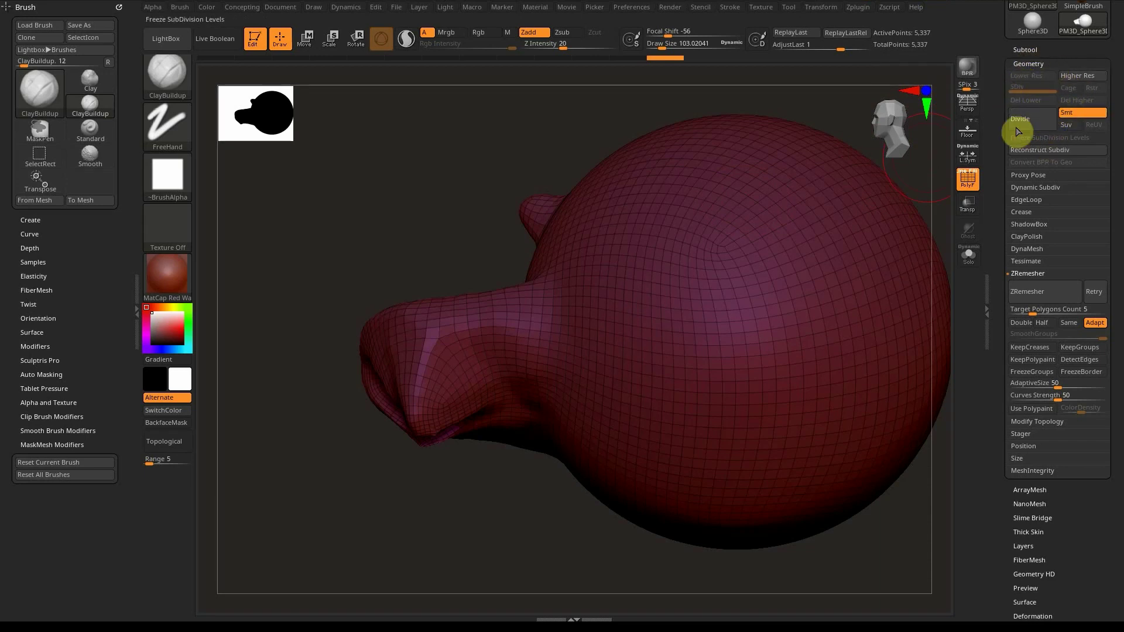
Step: Inspect individual polygons on the sphere's surface up close, finishing with the whole model in view
right_click_drag(848, 195, 817, 203)
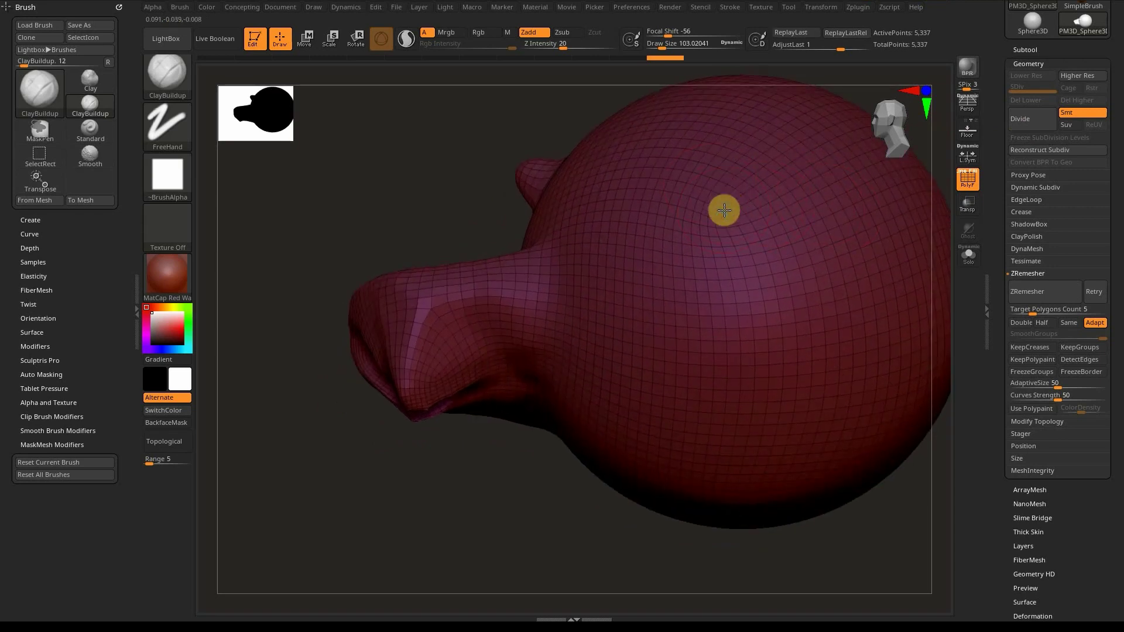
right_click_drag(722, 210, 790, 351, "ctrl")
right_click_drag(663, 243, 963, 458, "ctrl")
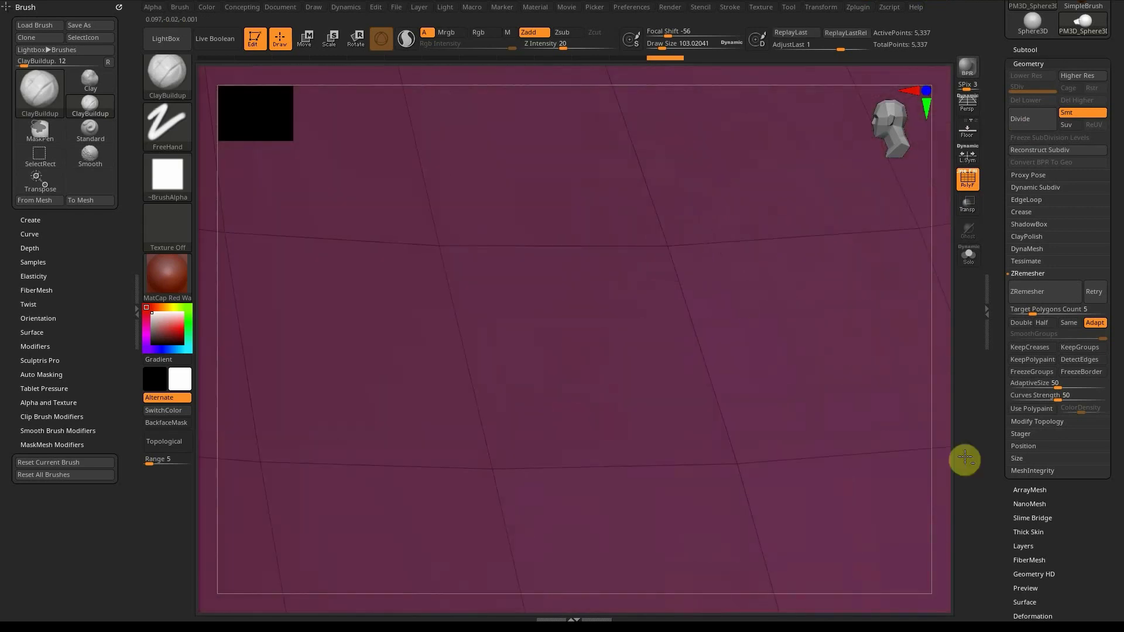
right_click_drag(729, 339, 734, 344)
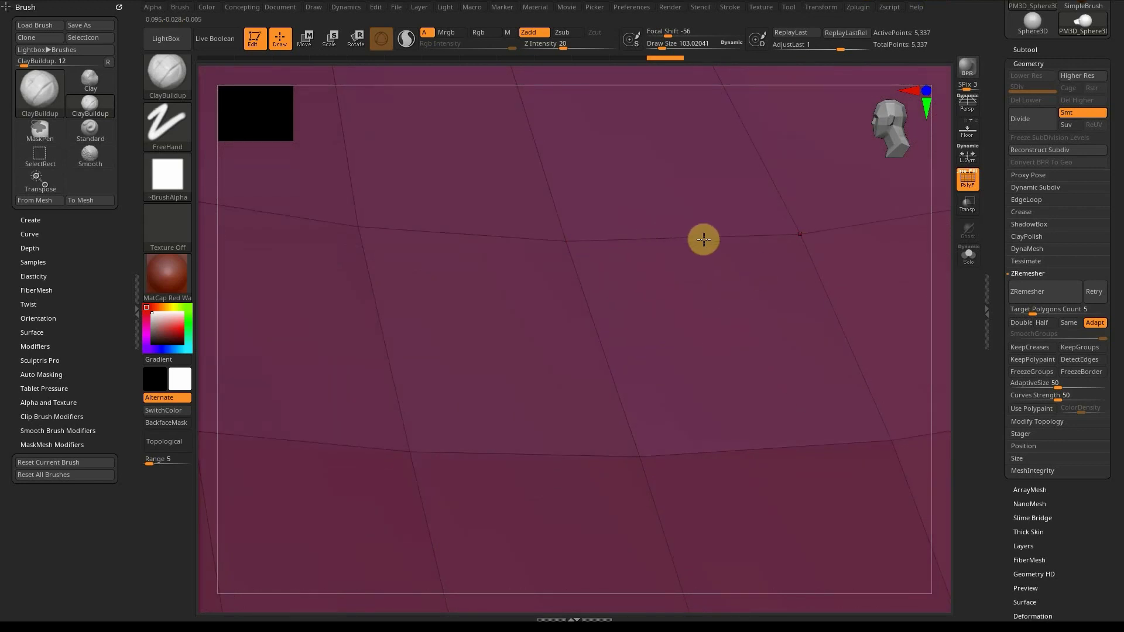
right_click_drag(813, 376, 718, 185, "ctrl")
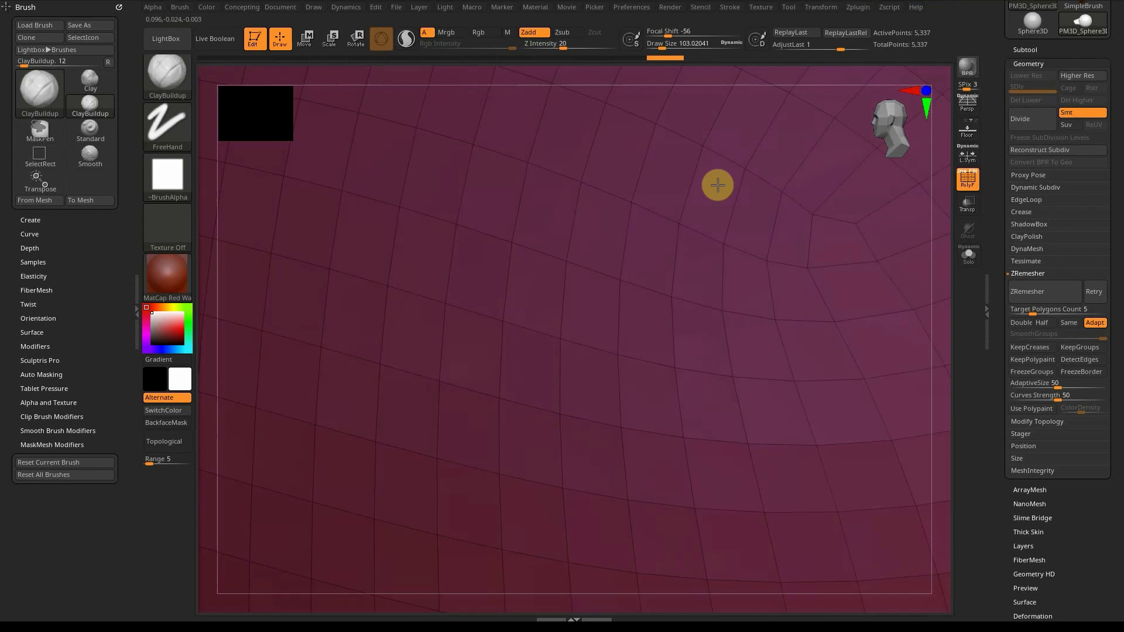
right_click_drag(782, 317, 707, 196, "ctrl")
right_click_drag(753, 346, 736, 297, "ctrl")
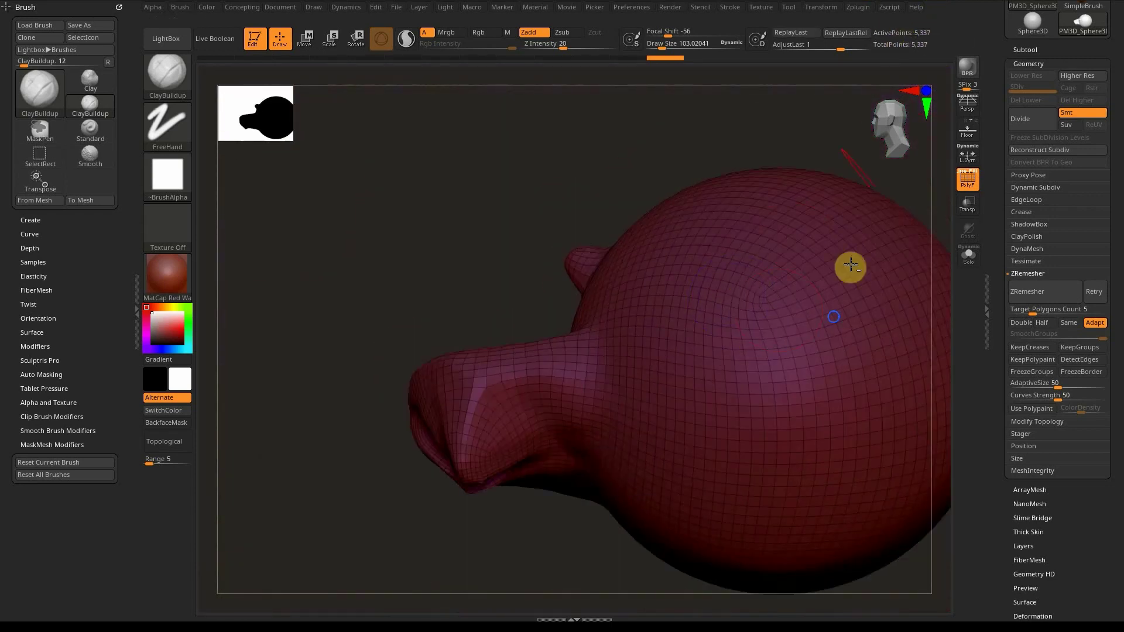
right_click_drag(850, 267, 760, 271)
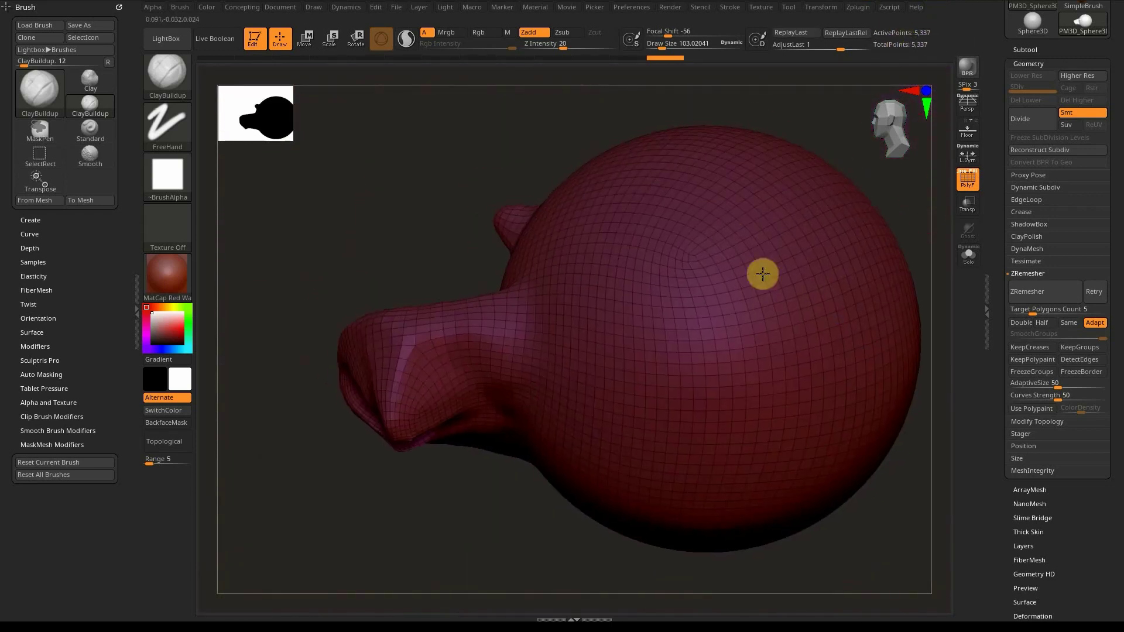
Step: Divide the remeshed model to subdivision level 2 and compare its surface with the wireframe hidden and shown
left_click(1017, 124)
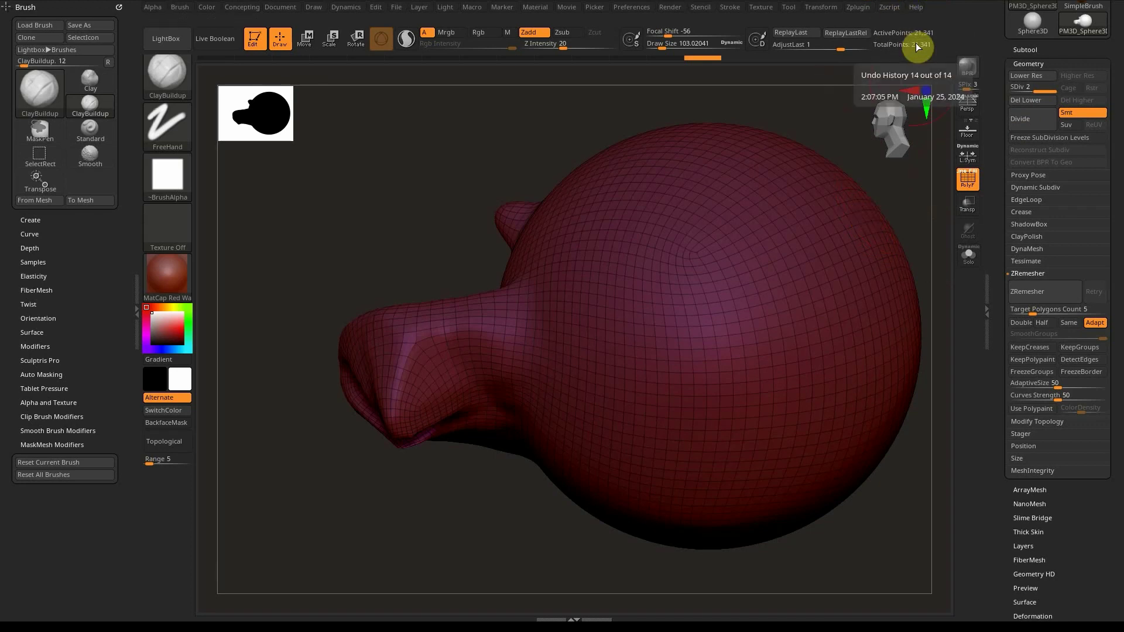
mouse_move(717, 309)
right_mouse_down("alt")
mouse_move(738, 253)
mouse_move(716, 252)
mouse_move(798, 361)
right_mouse_up("alt")
key("shift+f")
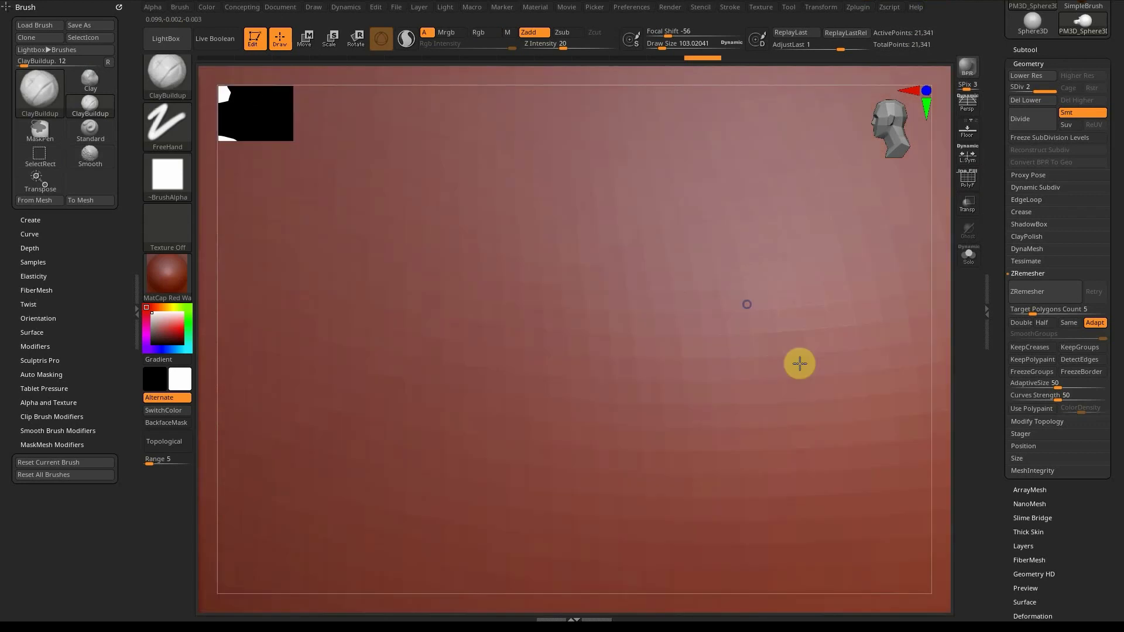
key("shift+f")
right_click_drag(723, 259, 740, 321, "alt")
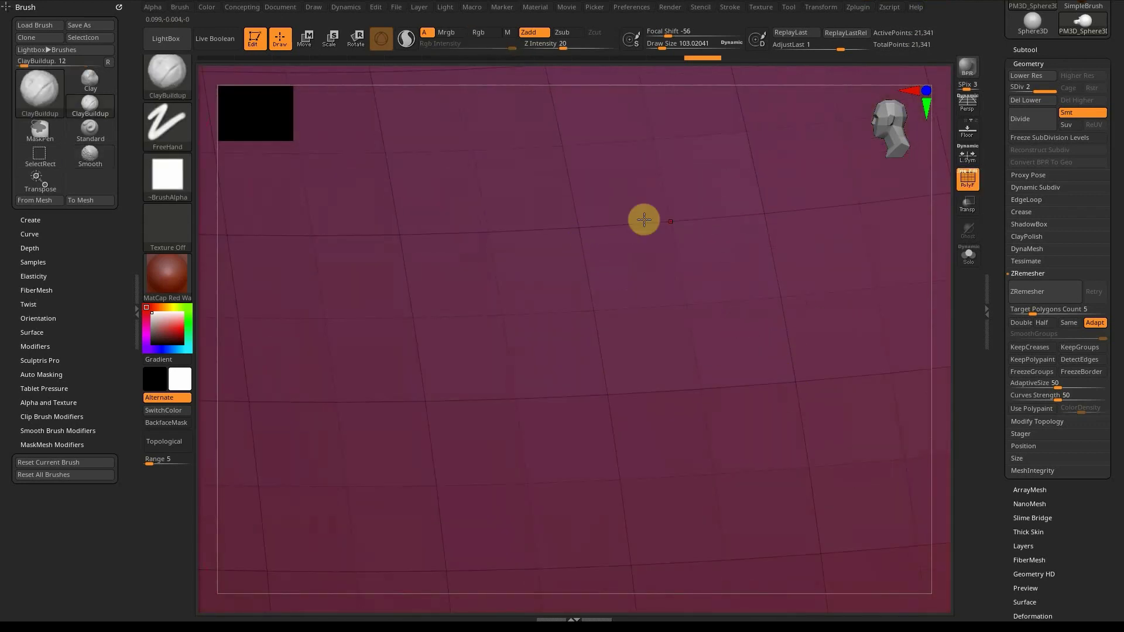
Step: Inspect the subdivided polygons on the sphere's surface up close from several angles
right_click_drag(717, 243, 752, 306, "ctrl")
right_click_drag(663, 168, 503, 55)
right_click_drag(515, 59, 624, 199, "alt")
right_click_drag(623, 199, 672, 317, "ctrl")
right_click_drag(723, 273, 742, 318, "alt")
right_click_drag(707, 193, 901, 436, "ctrl")
right_click_drag(667, 233, 681, 264, "ctrl")
mouse_move(711, 367)
right_mouse_down("alt")
mouse_move(745, 209)
mouse_move(684, 185)
right_mouse_up("alt")
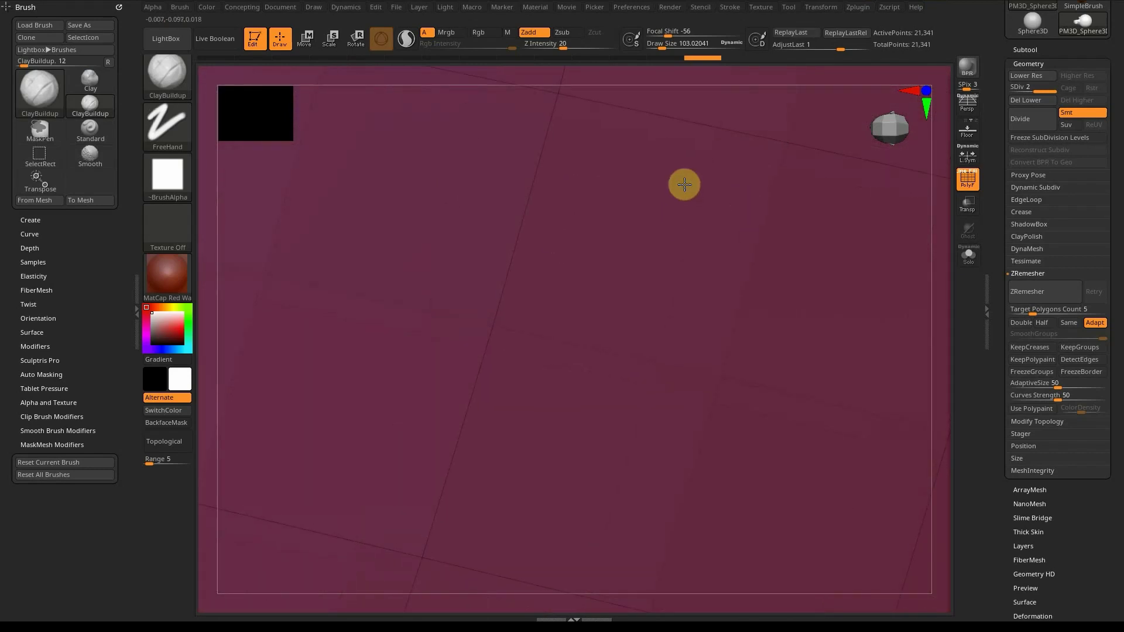
Step: Divide the mesh twice more to subdivision level 4, toggling the wireframe after each division to compare the surface
left_click(1046, 124)
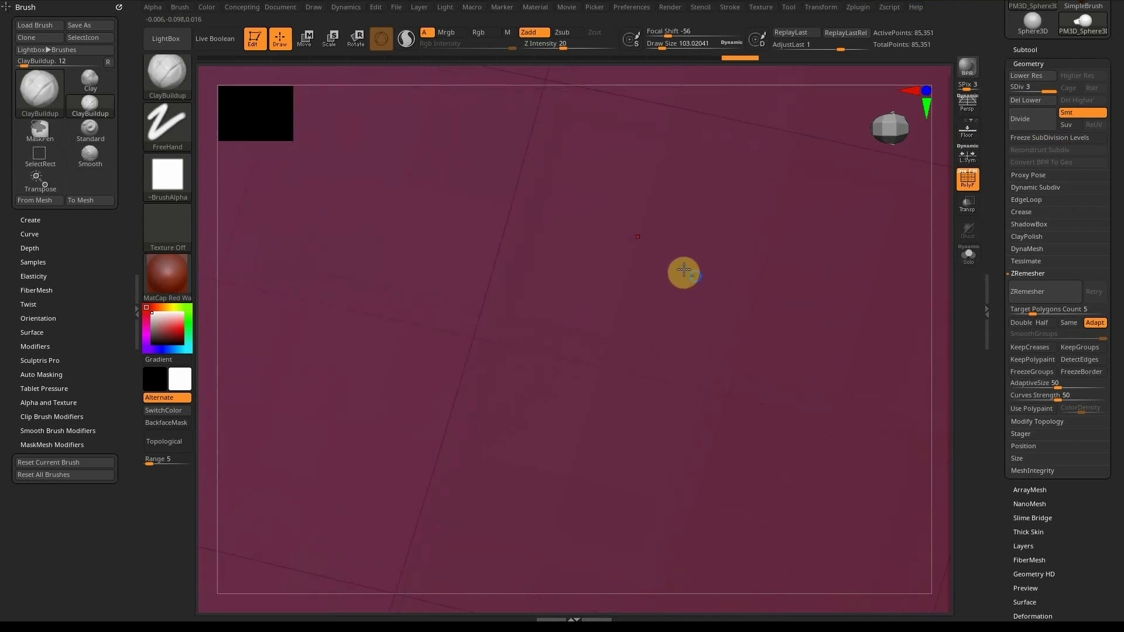
key("shift+f")
key("shift+f")
left_click(1035, 121)
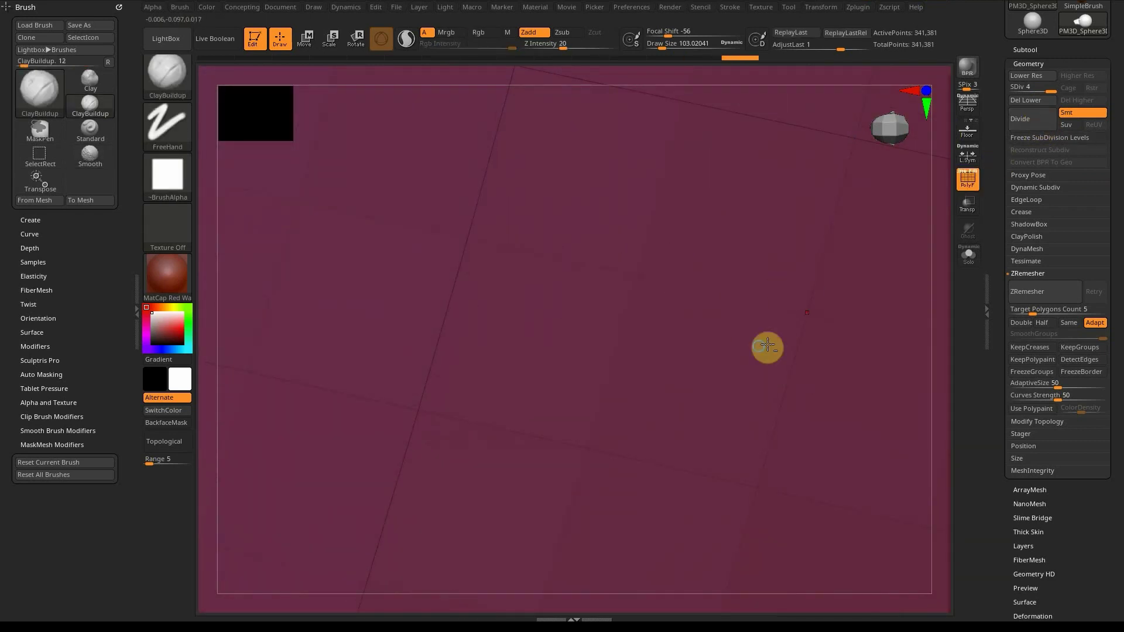
key("shift+f")
key("shift+f")
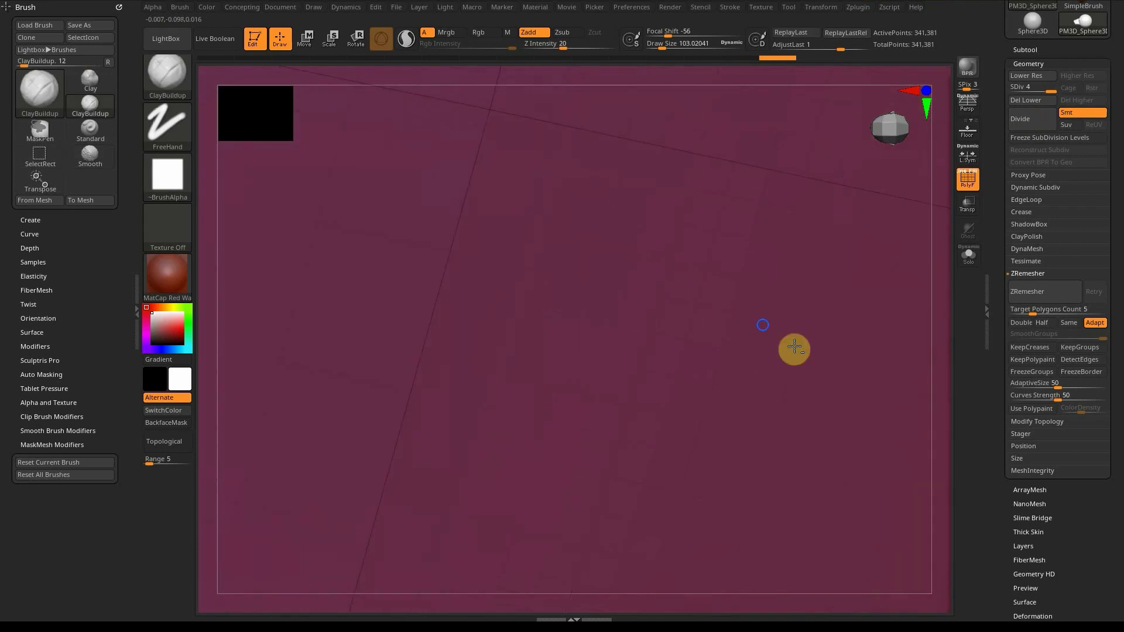
Step: Examine the level 4 model from close up and from several sides, finishing with the wireframe hidden
mouse_move(763, 325)
right_mouse_down("alt")
mouse_move(740, 282)
mouse_move(628, 222)
right_mouse_up("alt")
right_click_drag(692, 237, 648, 158, "ctrl")
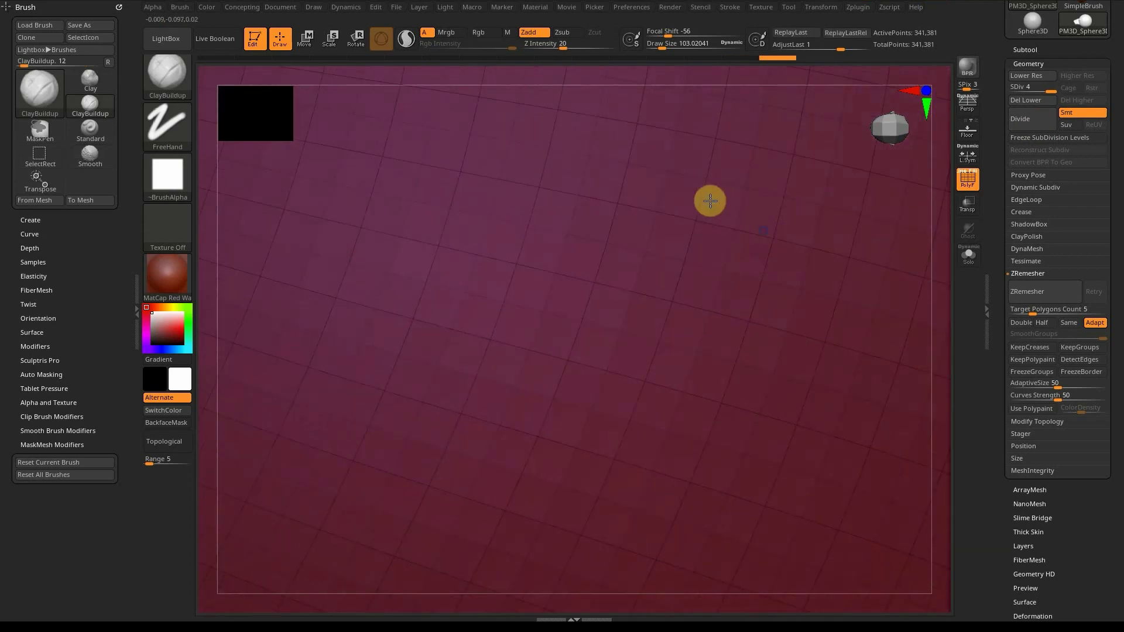
right_click_drag(710, 201, 589, 111, "ctrl")
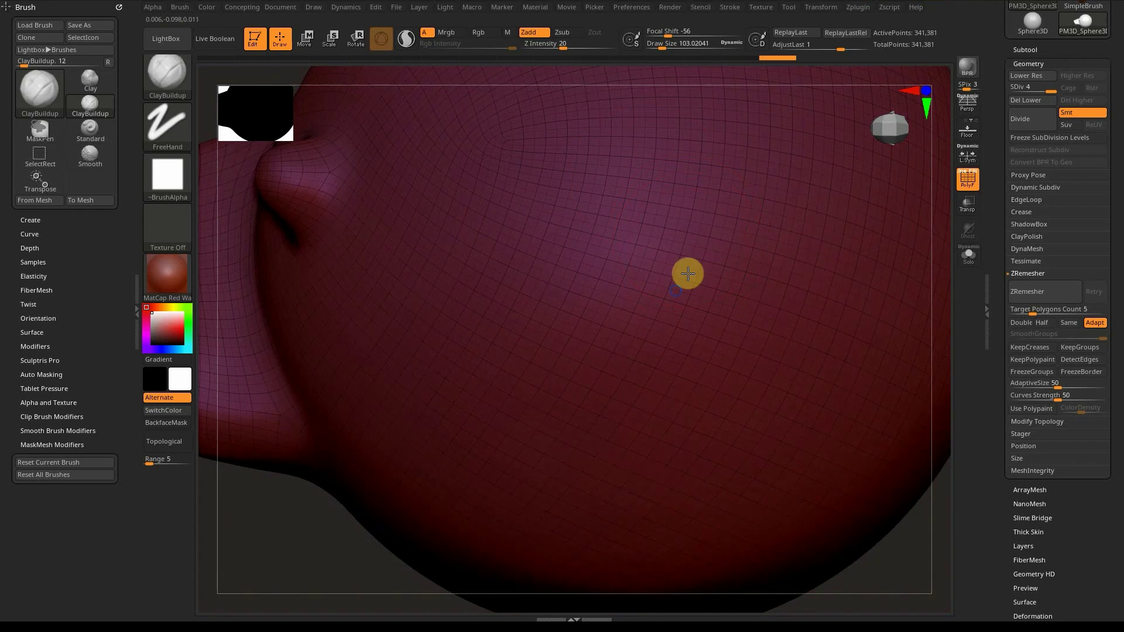
right_click_drag(687, 273, 659, 228)
mouse_move(723, 306)
right_mouse_down("alt")
mouse_move(700, 215)
mouse_move(660, 186)
mouse_move(707, 216)
mouse_move(665, 216)
mouse_move(695, 174)
right_mouse_up("alt")
key("shift+f")
right_click_drag(679, 266, 724, 339, "alt")
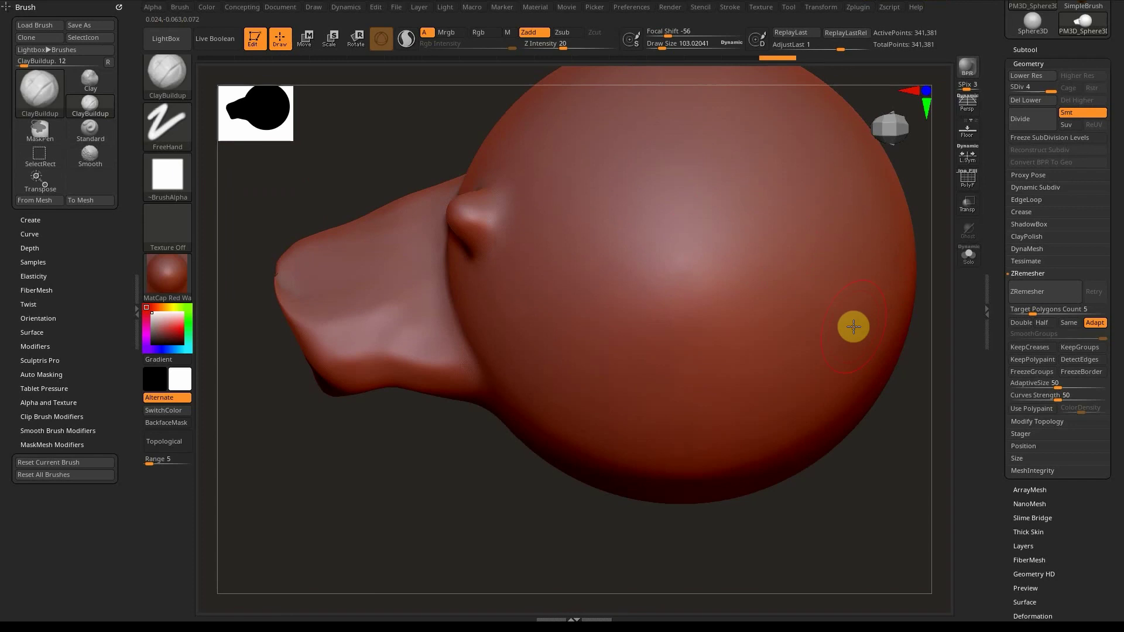
right_click_drag(861, 328, 705, 304)
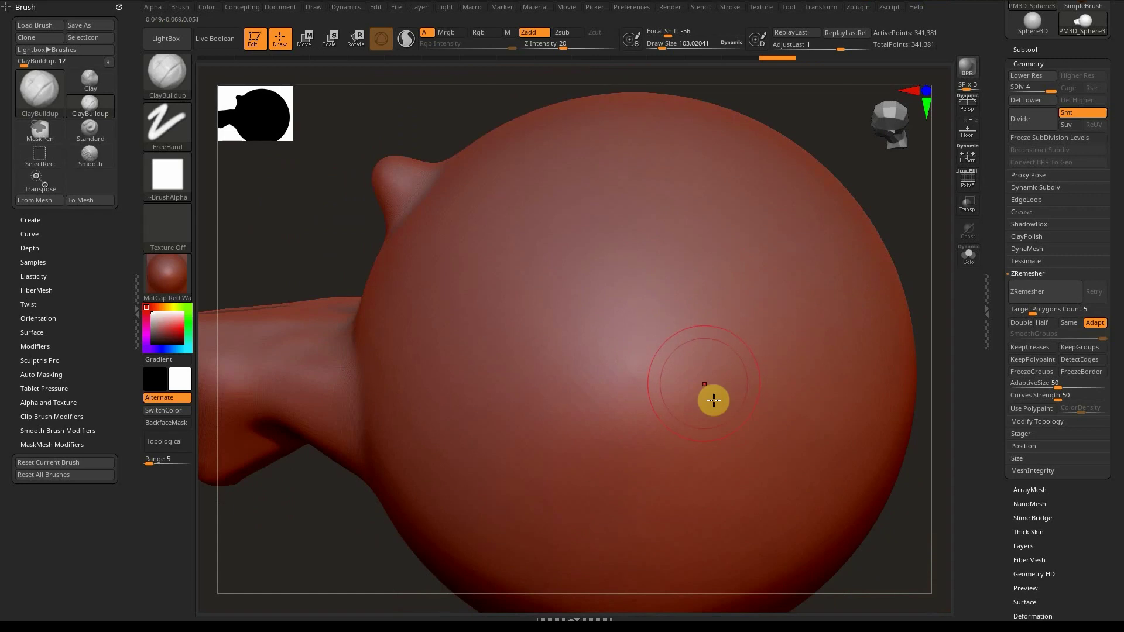
mouse_move(597, 319)
right_mouse_down()
mouse_move(656, 316)
mouse_move(564, 296)
mouse_move(527, 369)
mouse_move(574, 381)
mouse_move(706, 309)
mouse_move(605, 301)
right_mouse_up()
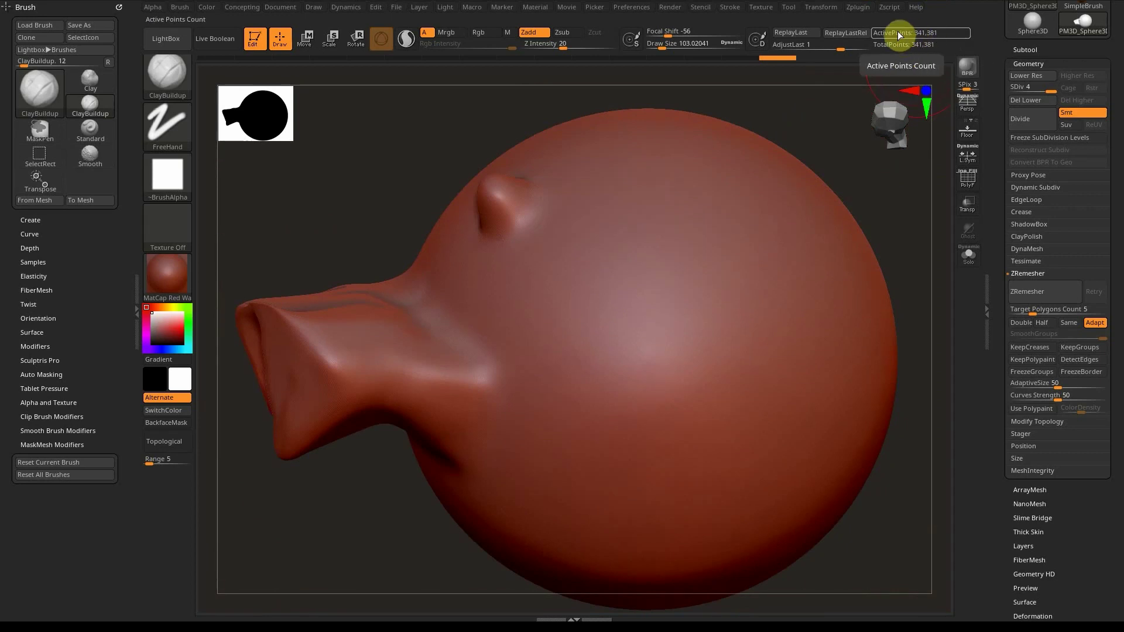
right_click_drag(732, 190, 700, 452)
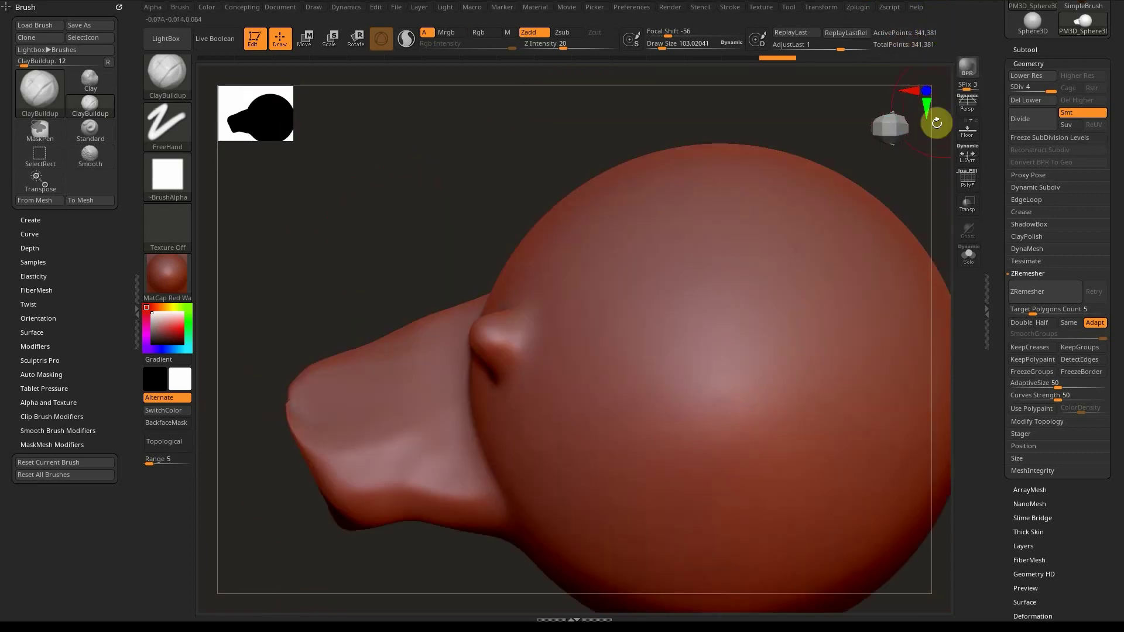
right_click_drag(933, 195, 753, 129)
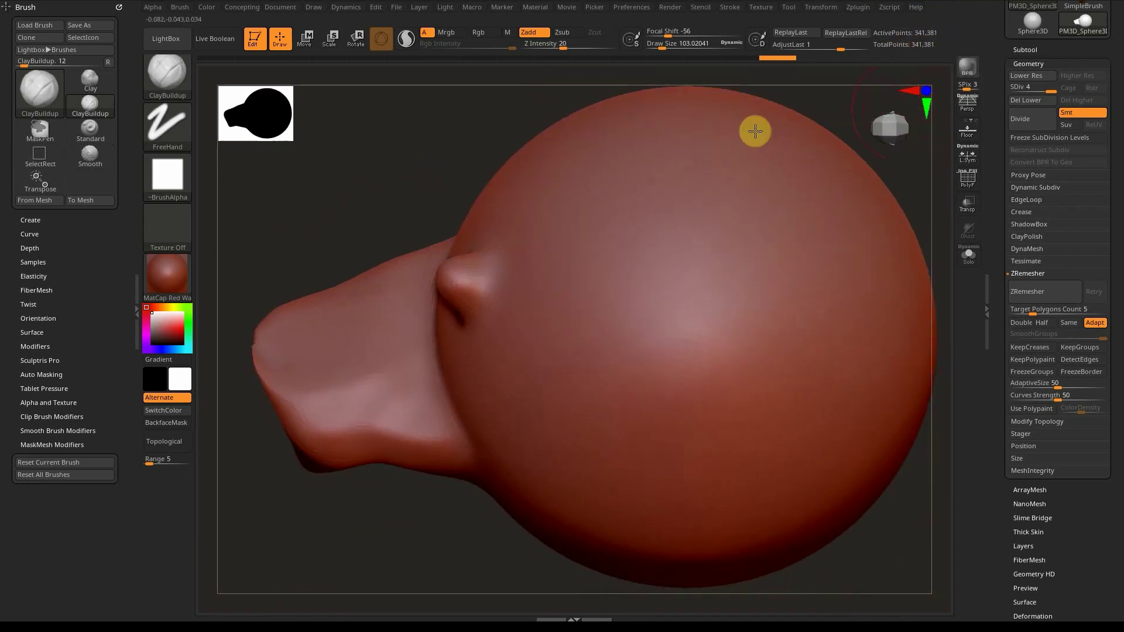
Step: Divide the model three more times to subdivision level 7 and bring the whole model into view
left_click(1034, 121)
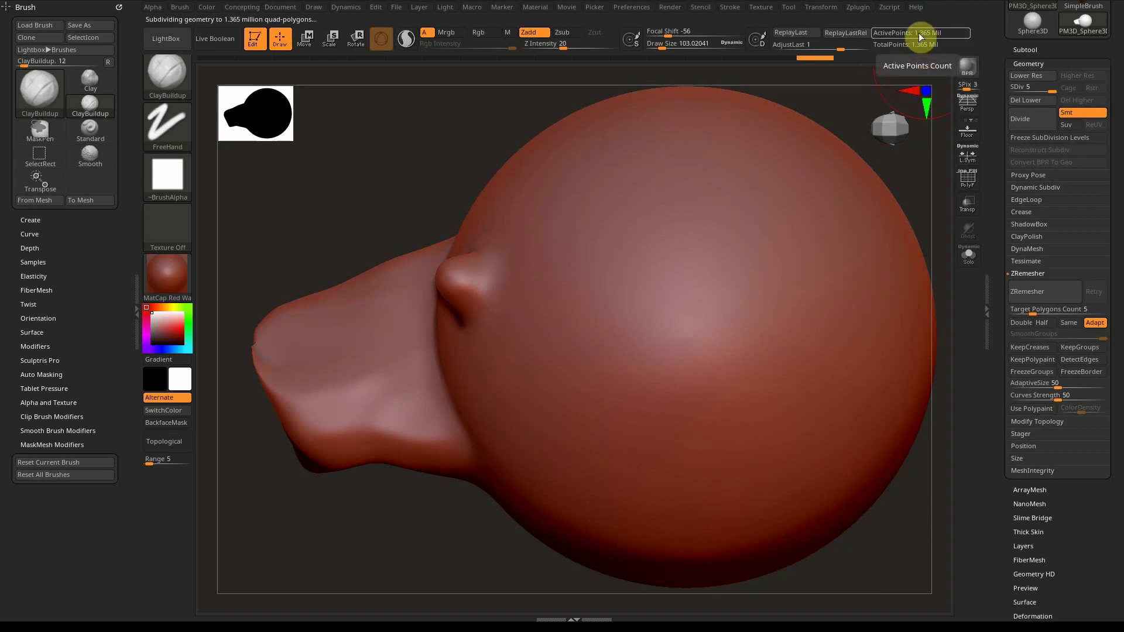
left_click(1030, 119)
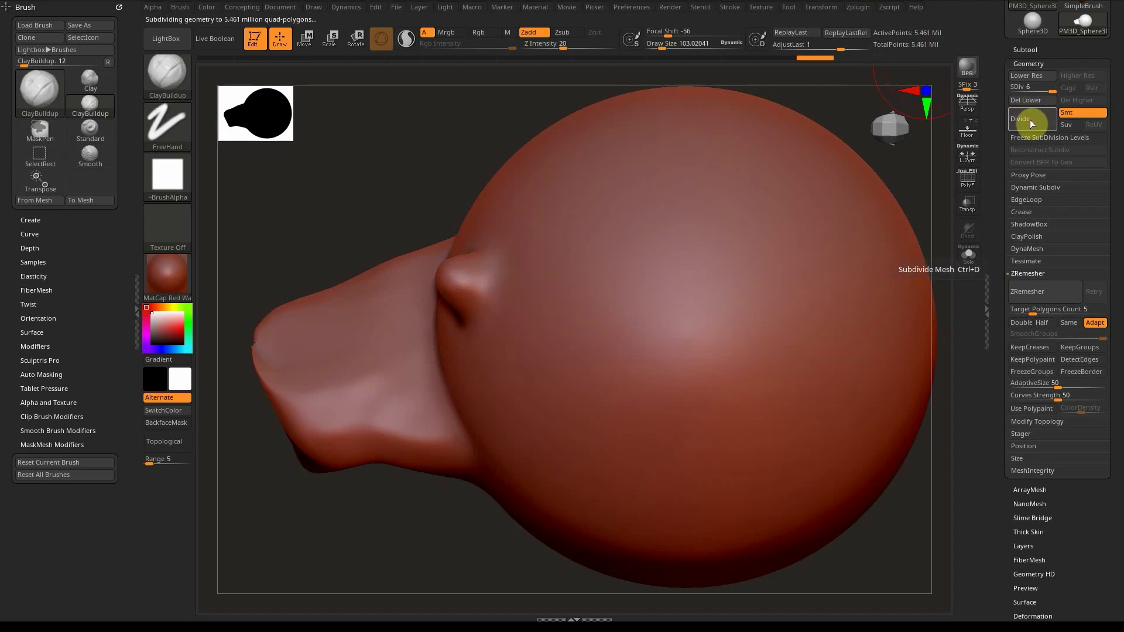
left_click(1039, 117)
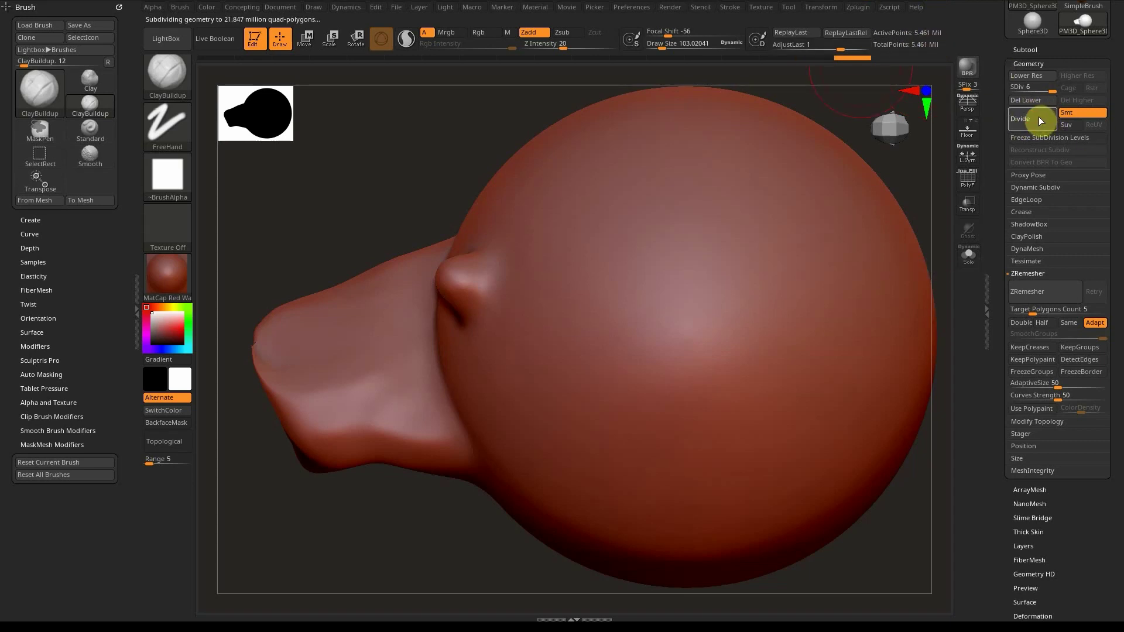
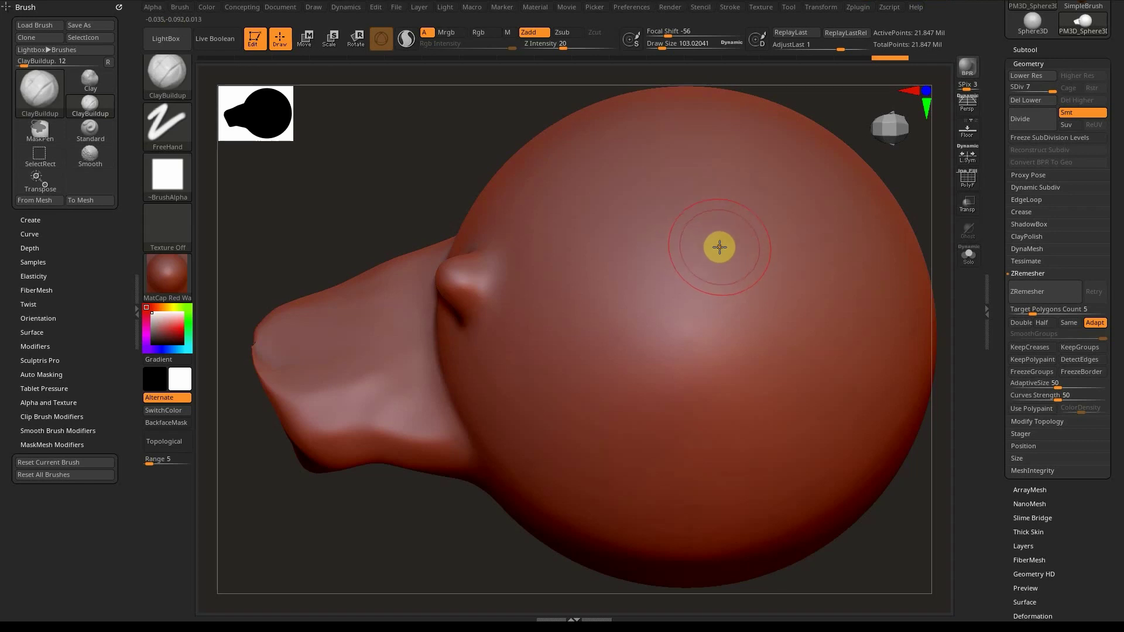
right_click_drag(820, 256, 771, 232, "alt")
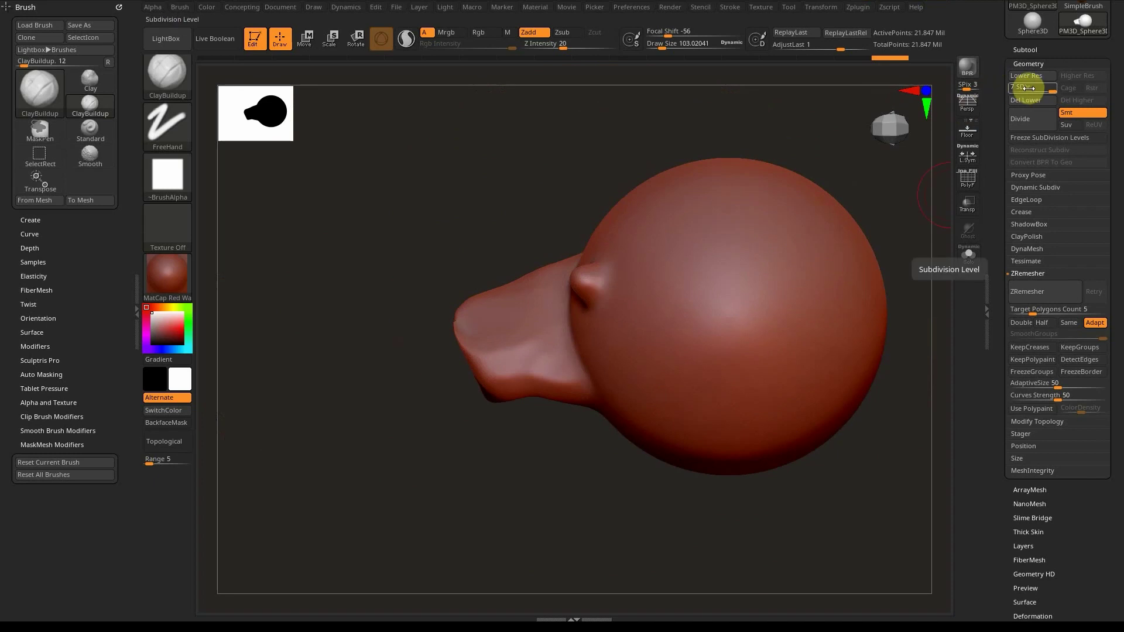
Step: Set the subdivision level to 1 and show the wireframe on the base mesh
left_click_drag(1040, 89, 1028, 90)
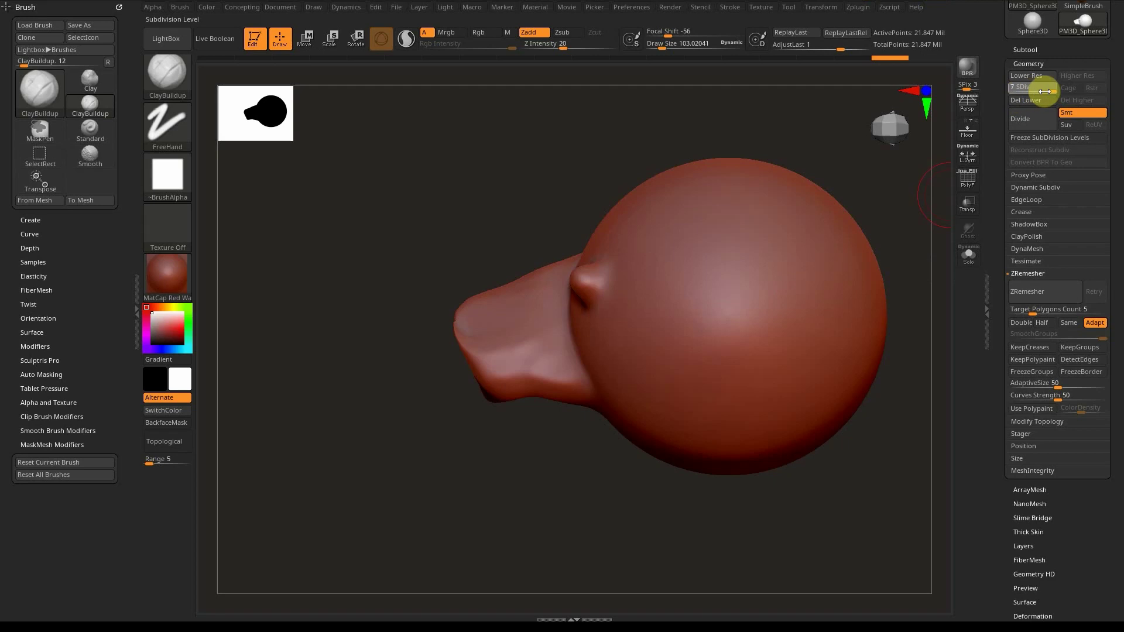
left_click_drag(1010, 98, 1012, 94)
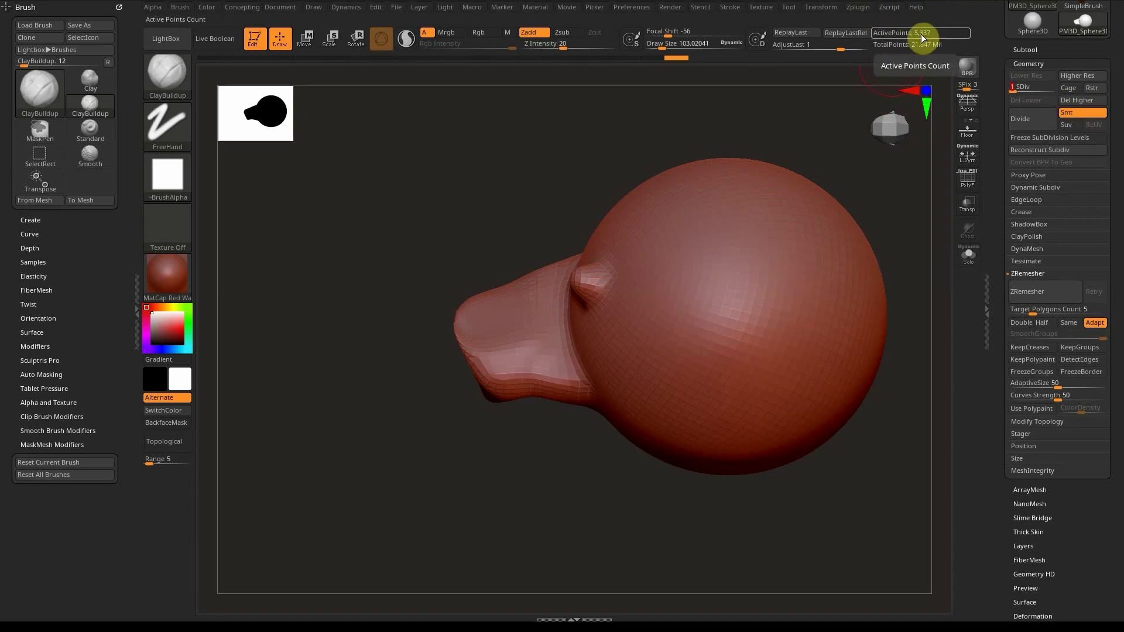
mouse_move(827, 273)
right_mouse_down("alt")
mouse_move(773, 331)
mouse_move(715, 317)
mouse_move(710, 283)
mouse_move(692, 281)
mouse_move(712, 329)
mouse_move(742, 336)
right_mouse_up("alt")
key("shift+f")
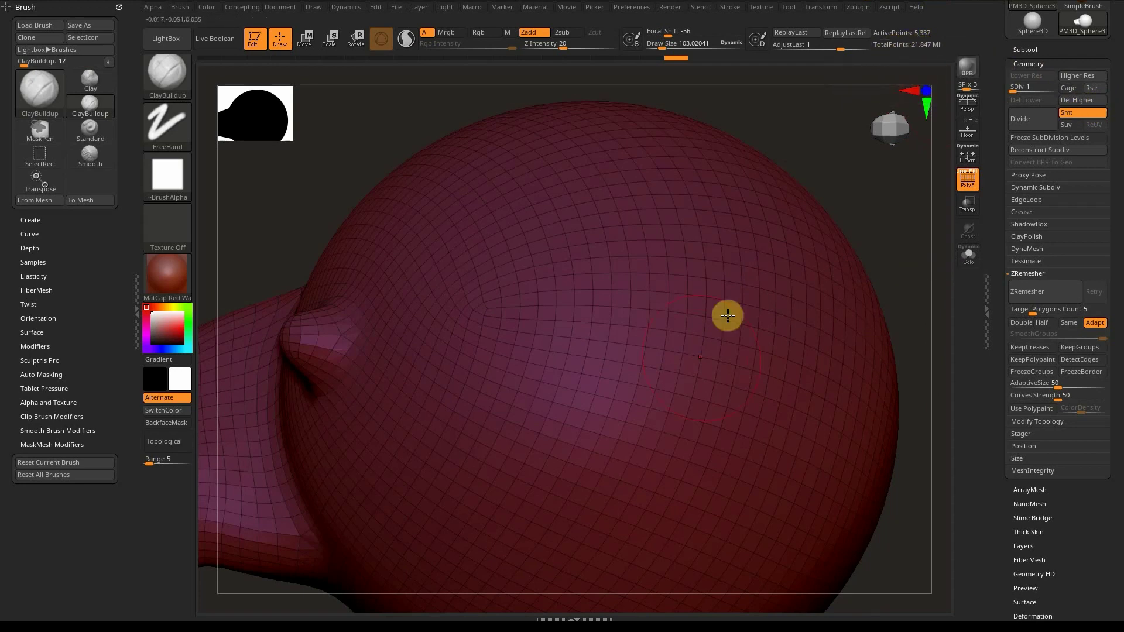
right_click_drag(728, 316, 620, 298, "ctrl")
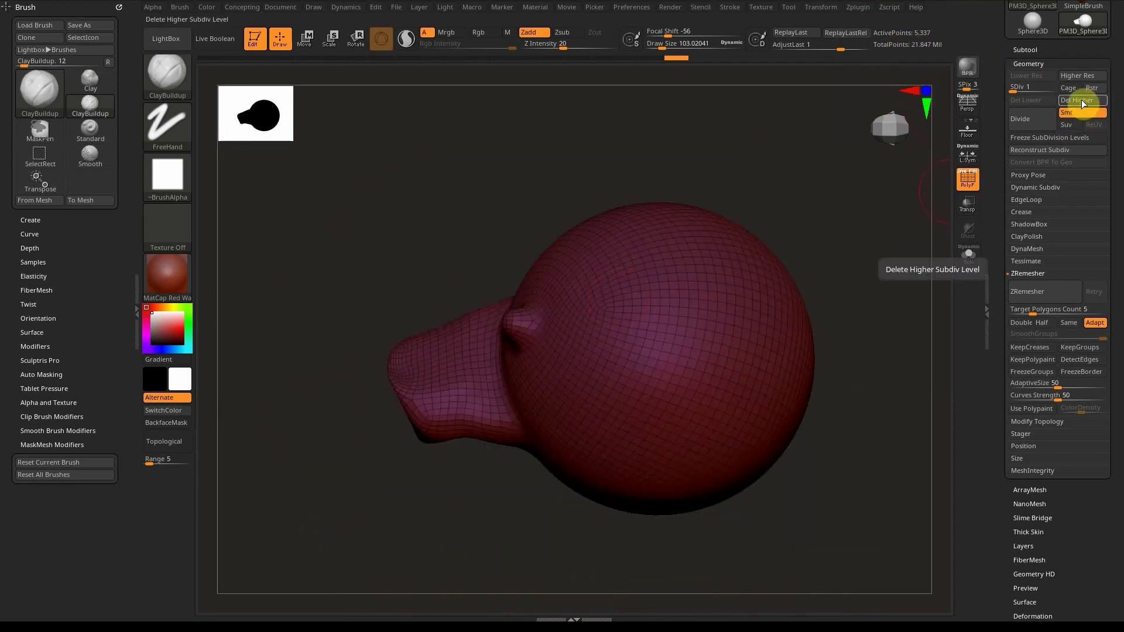
Step: Delete the higher subdivision levels and view the base mesh from the side with the wireframe hidden
right_click_drag(655, 356, 723, 321)
right_click_drag(791, 280, 839, 339, "alt")
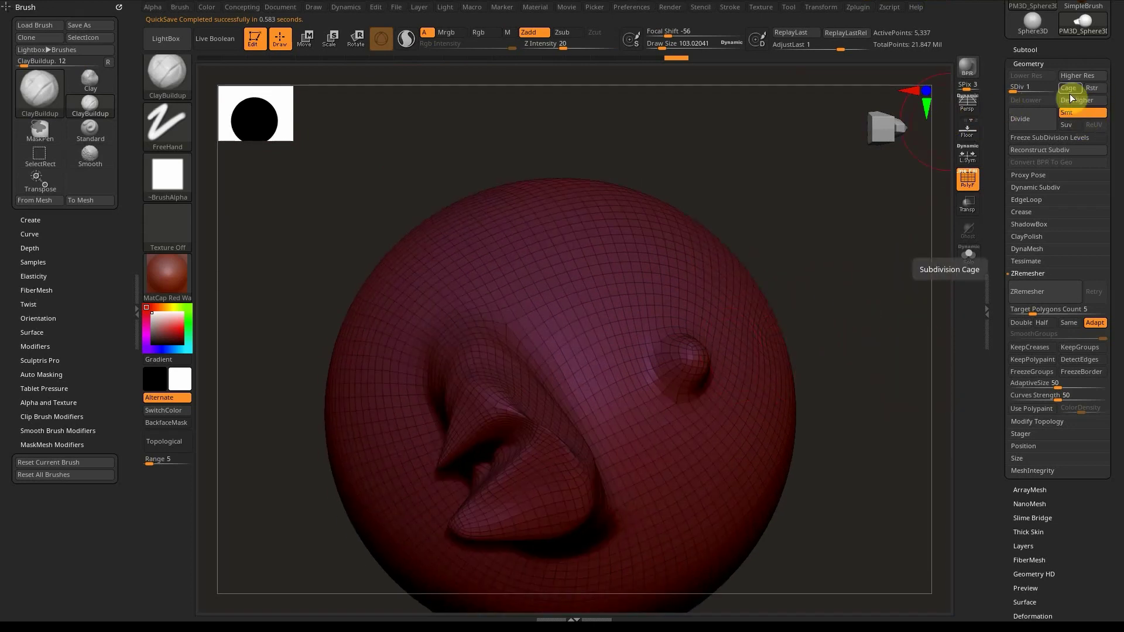
left_click(1082, 100)
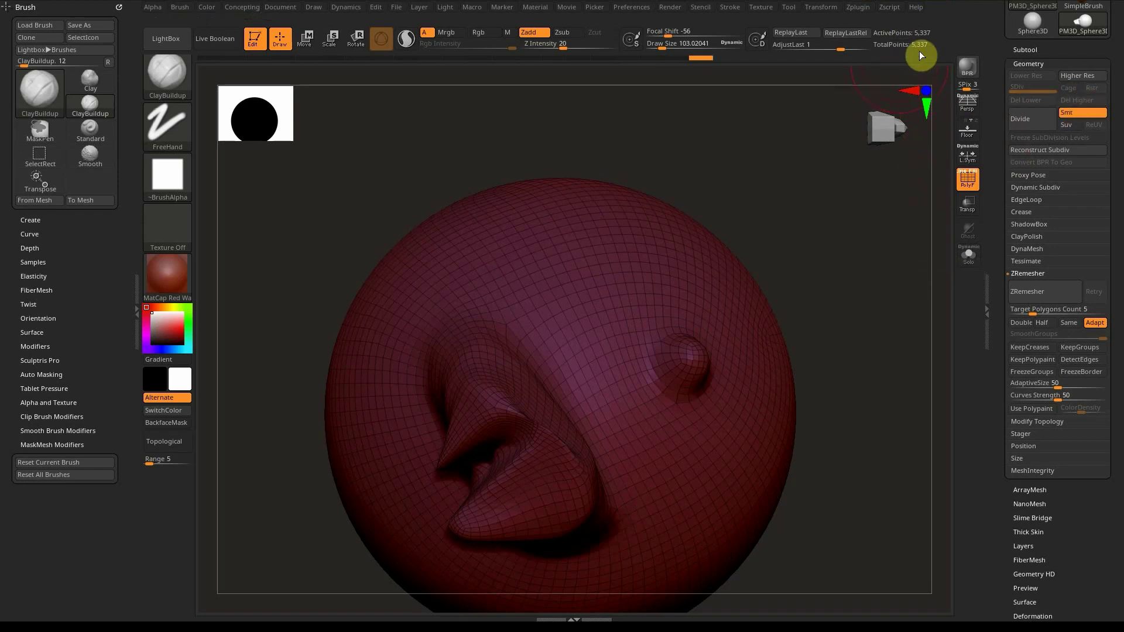
mouse_move(849, 149)
left_mouse_down()
mouse_move(784, 181)
mouse_move(863, 264)
mouse_move(652, 276)
left_mouse_up()
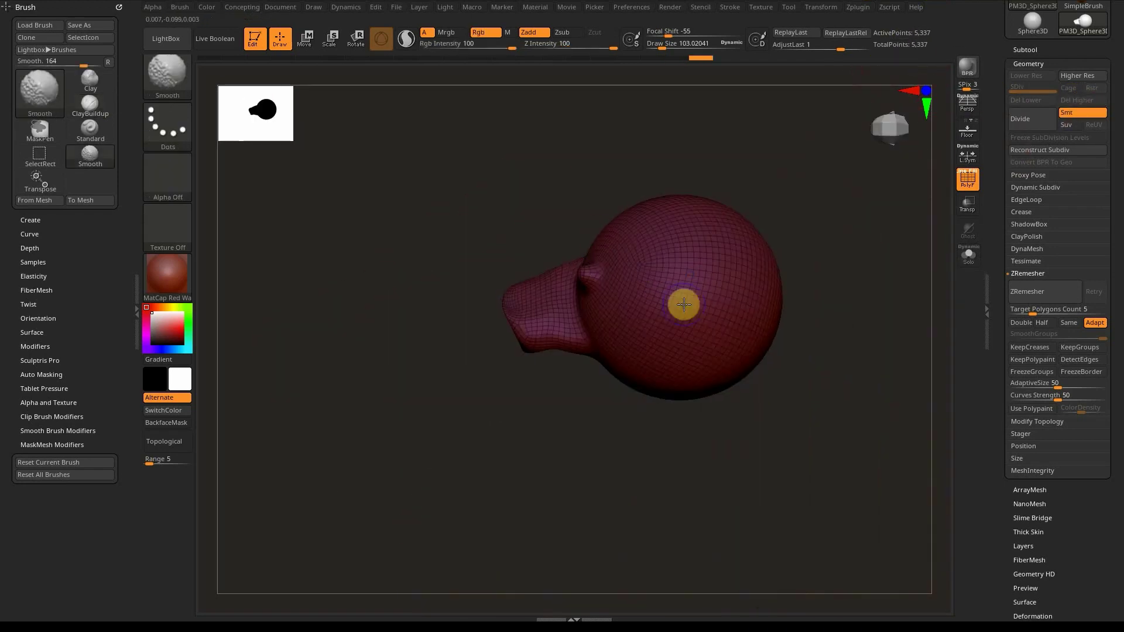
key("shift+f")
mouse_move(671, 296)
right_mouse_down("alt")
mouse_move(698, 273)
mouse_move(714, 364)
right_mouse_up("alt")
right_click_drag(782, 172, 757, 250, "alt")
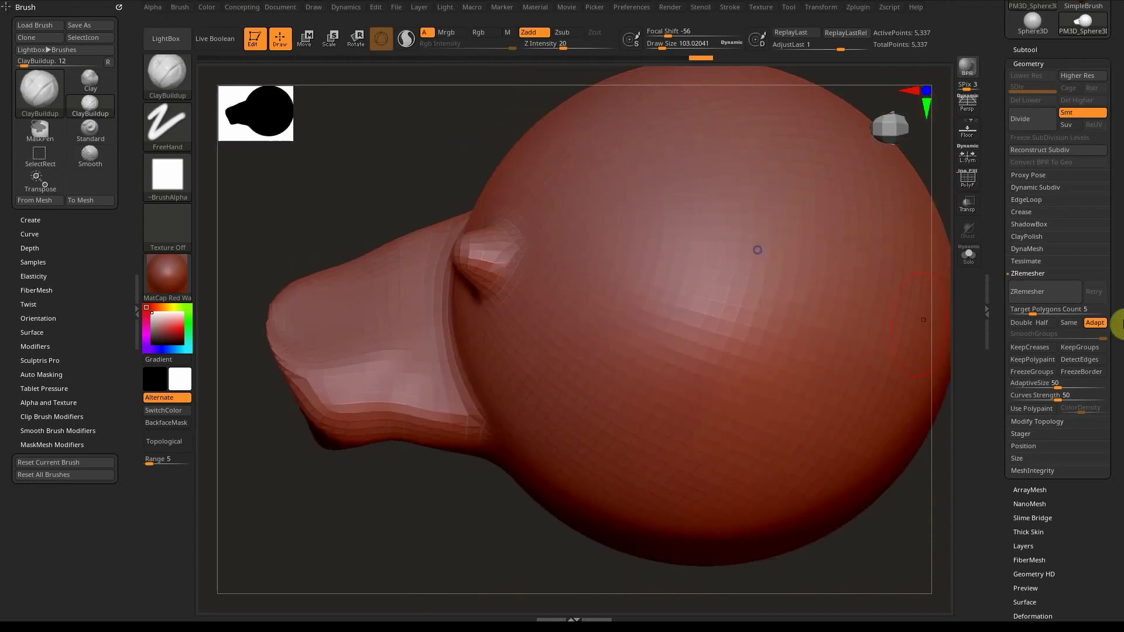
Step: Apply DynaMesh to the model at a resolution of 4096
left_click(1048, 249)
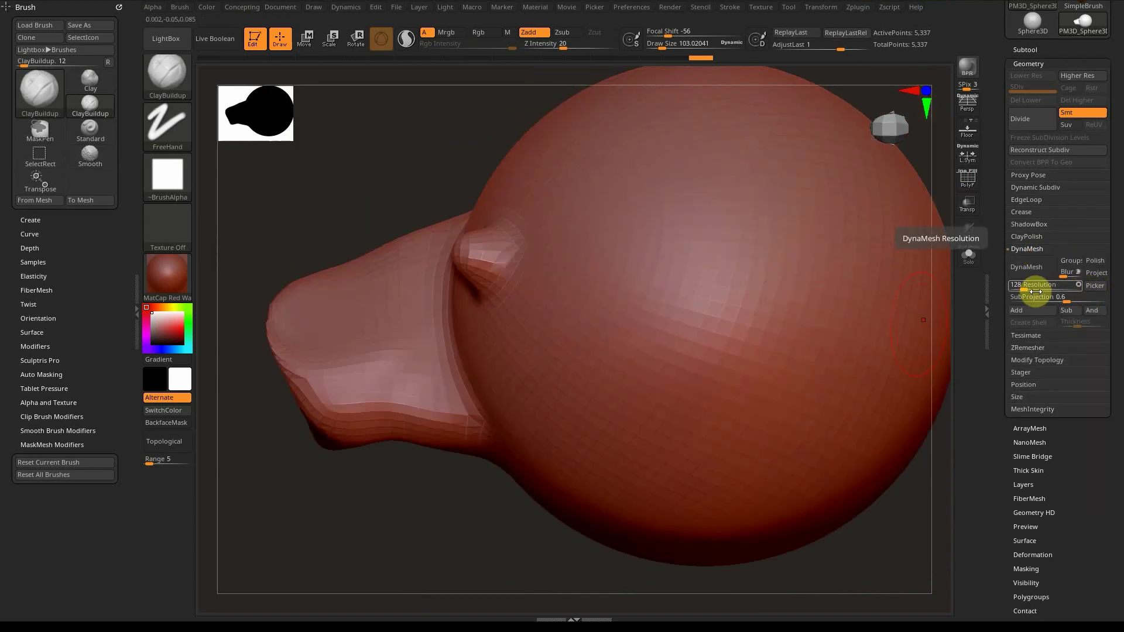
mouse_move(1029, 286)
left_mouse_down()
mouse_move(1053, 292)
mouse_move(1033, 291)
left_mouse_up()
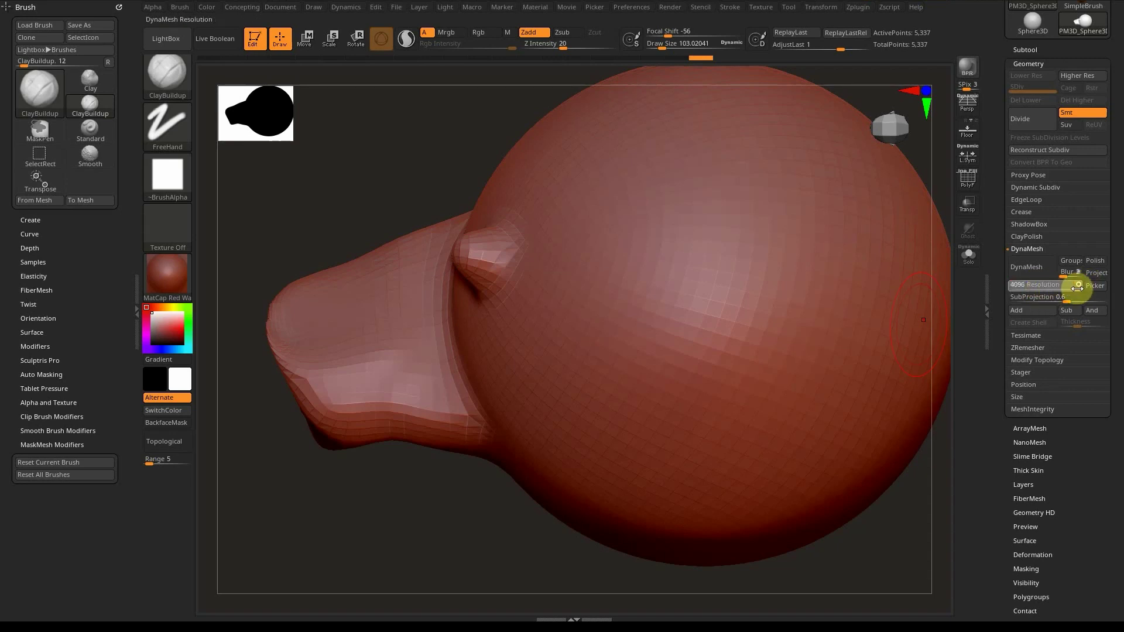
left_click(1066, 274)
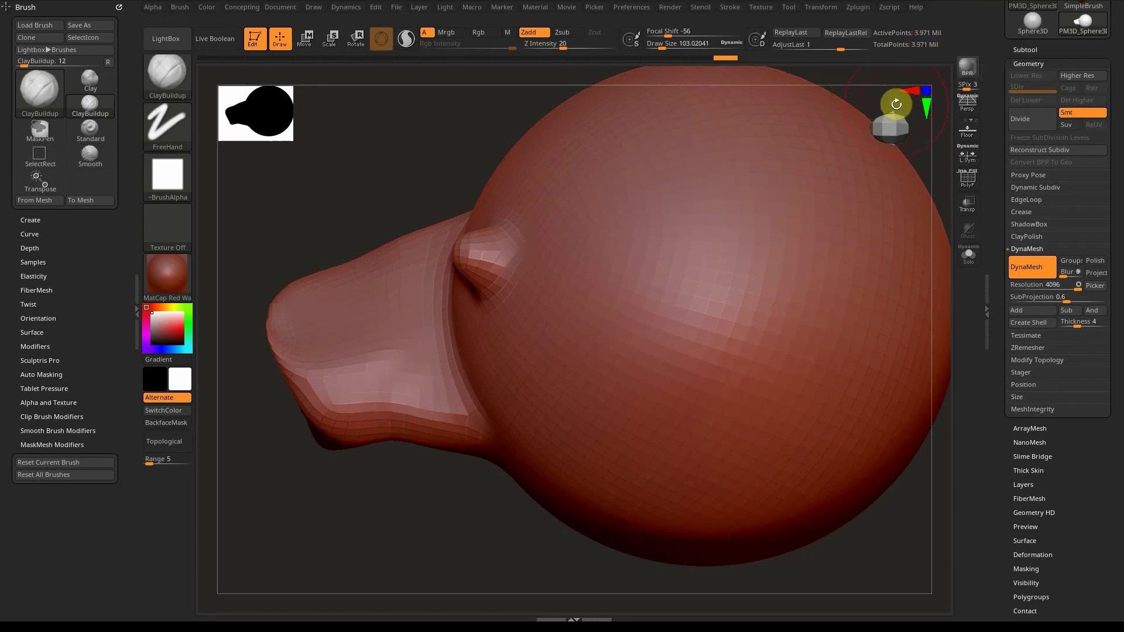
Step: Inspect the DynaMesh surface up close with the wireframe shown and hidden, looking at polygon density and faceting
key("shift+f")
right_click_drag(685, 260, 834, 379, "ctrl")
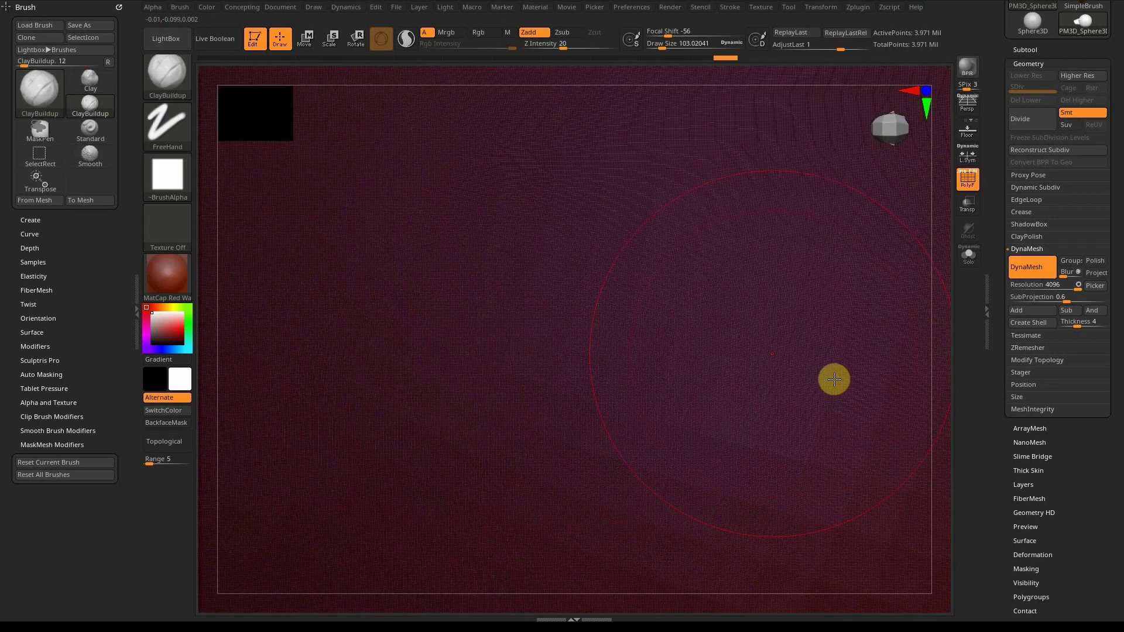
mouse_move(666, 334)
right_mouse_down("ctrl")
mouse_move(705, 342)
mouse_move(763, 396)
mouse_move(702, 321)
mouse_move(705, 246)
mouse_move(704, 268)
mouse_move(683, 288)
mouse_move(676, 348)
right_mouse_up("ctrl")
key("shift+f")
mouse_move(676, 348)
right_mouse_down("ctrl")
mouse_move(675, 321)
mouse_move(708, 324)
mouse_move(688, 375)
right_mouse_up("ctrl")
right_click_drag(763, 324, 603, 344)
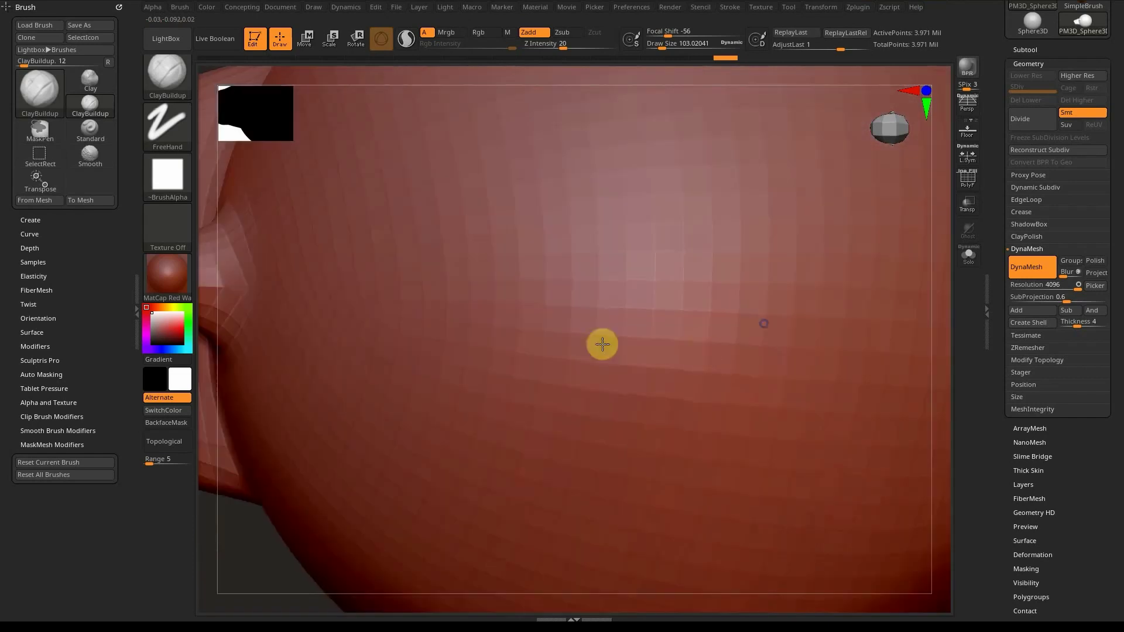
right_click_drag(654, 264, 677, 265, "ctrl")
key("shift+f")
key("shift+f")
mouse_move(668, 322)
right_mouse_down("ctrl")
mouse_move(583, 284)
mouse_move(579, 357)
mouse_move(634, 279)
mouse_move(604, 208)
mouse_move(629, 239)
mouse_move(677, 243)
mouse_move(811, 185)
right_mouse_up("ctrl")
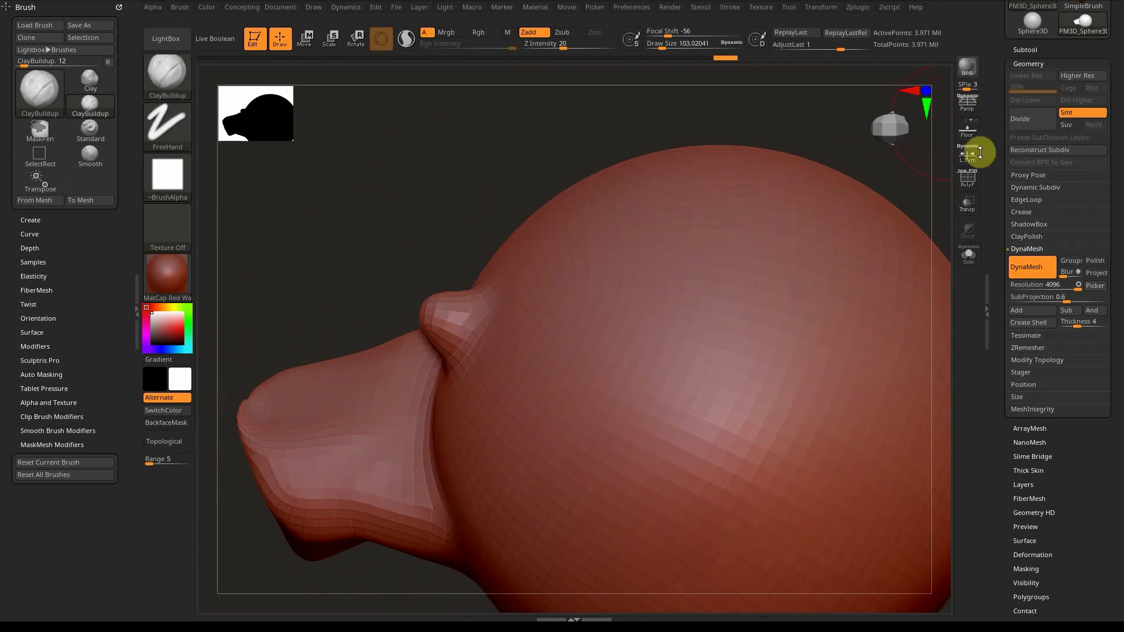
Step: Smooth the faceted surface on the sphere's side with a couple of Smooth brush strokes and check it up close
mouse_move(735, 356)
right_mouse_down("ctrl")
mouse_move(734, 326)
mouse_move(767, 336)
mouse_move(634, 176)
mouse_move(742, 328)
mouse_move(713, 330)
mouse_move(760, 357)
mouse_move(743, 354)
mouse_move(757, 324)
mouse_move(735, 384)
mouse_move(649, 308)
mouse_move(647, 332)
mouse_move(691, 360)
mouse_move(683, 371)
mouse_move(698, 379)
mouse_move(670, 341)
right_mouse_up("ctrl")
mouse_move(673, 337)
left_mouse_down("shift")
mouse_move(627, 358)
mouse_move(532, 273)
mouse_move(597, 316)
mouse_move(718, 358)
left_mouse_up("shift")
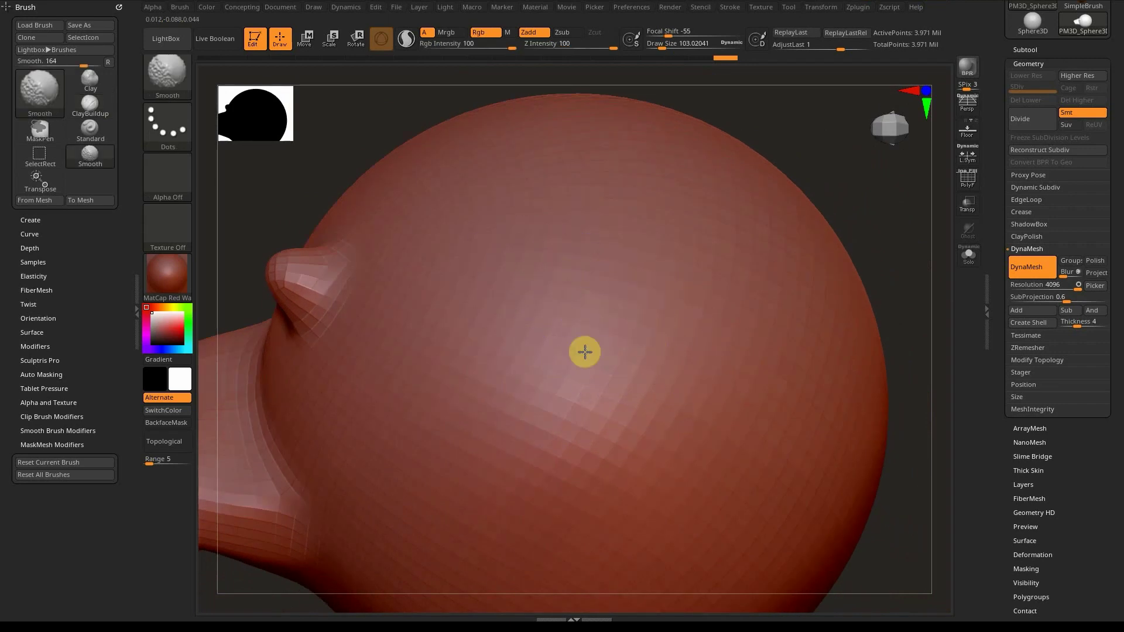
mouse_move(645, 370)
left_mouse_down("shift")
mouse_move(606, 365)
mouse_move(661, 341)
mouse_move(591, 358)
mouse_move(662, 329)
left_mouse_up("shift")
right_click_drag(639, 318, 656, 287, "ctrl")
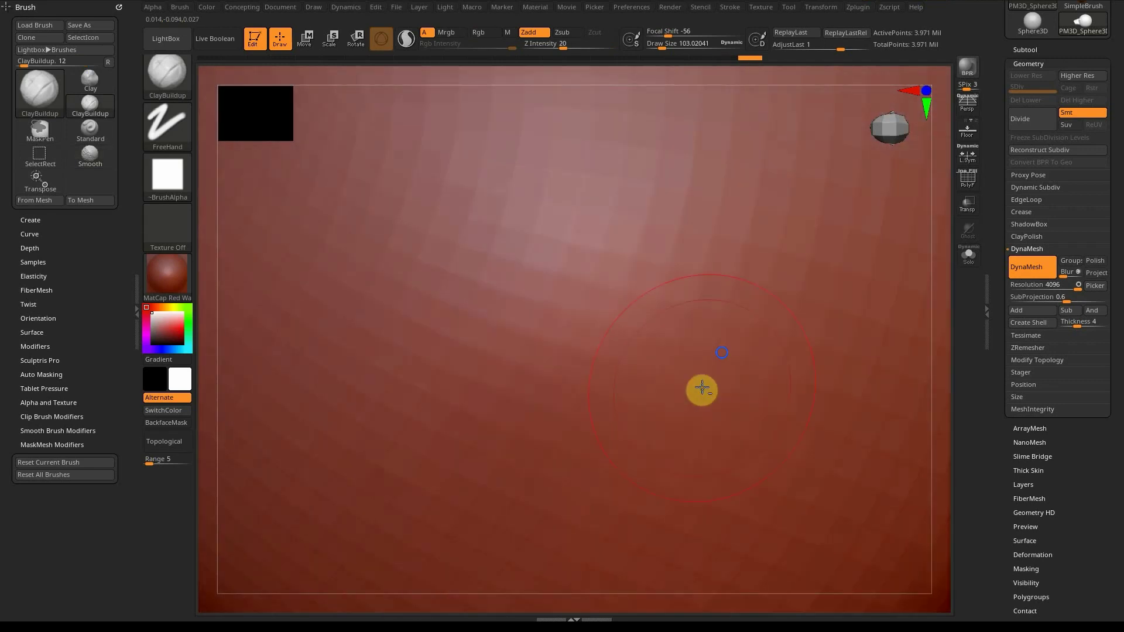
Step: Smooth the faceted patch again with the Smooth brush and inspect the sphere's side with the wireframe shown and hidden
mouse_move(734, 305)
left_mouse_down("shift")
mouse_move(726, 271)
mouse_move(714, 308)
mouse_move(712, 253)
mouse_move(634, 320)
mouse_move(604, 258)
mouse_move(722, 374)
left_mouse_up("shift")
mouse_move(722, 373)
right_mouse_down("ctrl")
mouse_move(660, 244)
mouse_move(623, 263)
right_mouse_up("ctrl")
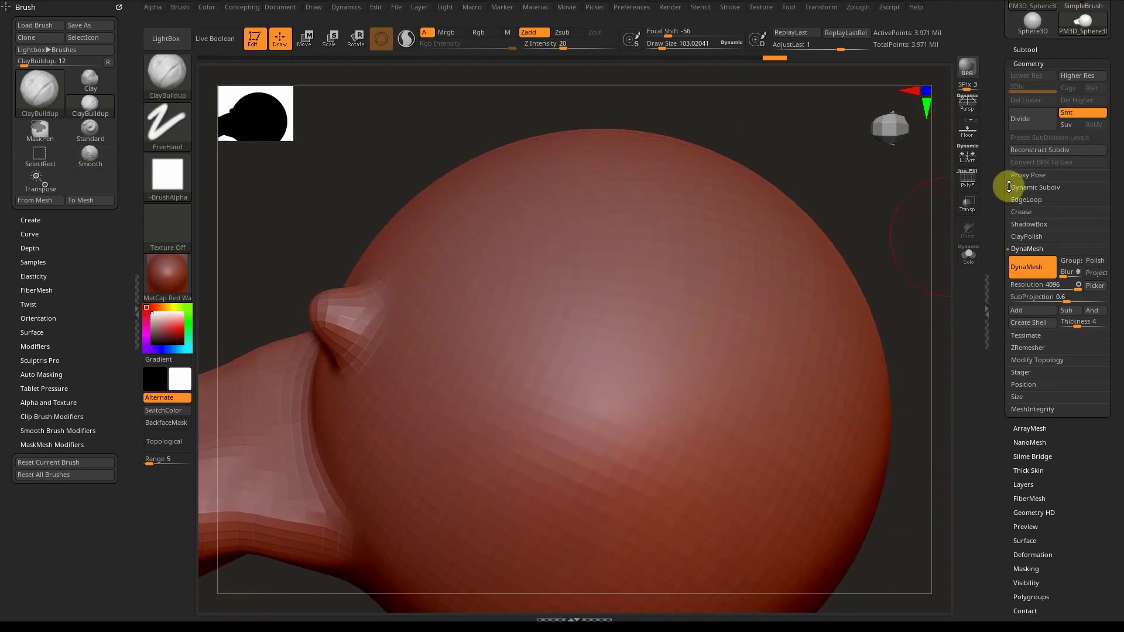
right_click_drag(770, 359, 758, 319, "ctrl")
key("shift+f")
right_click_drag(748, 386, 753, 350, "alt")
key("shift+f")
right_click_drag(708, 237, 726, 317, "alt")
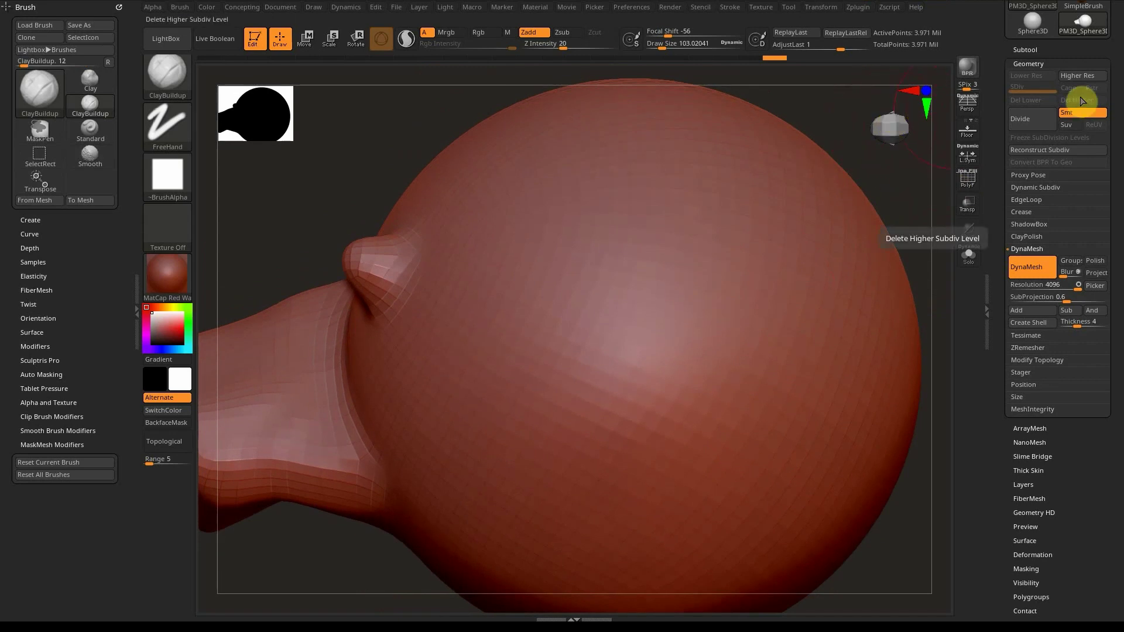
Step: Open the ZRemesher settings within the model's geometry options
mouse_move(1011, 16)
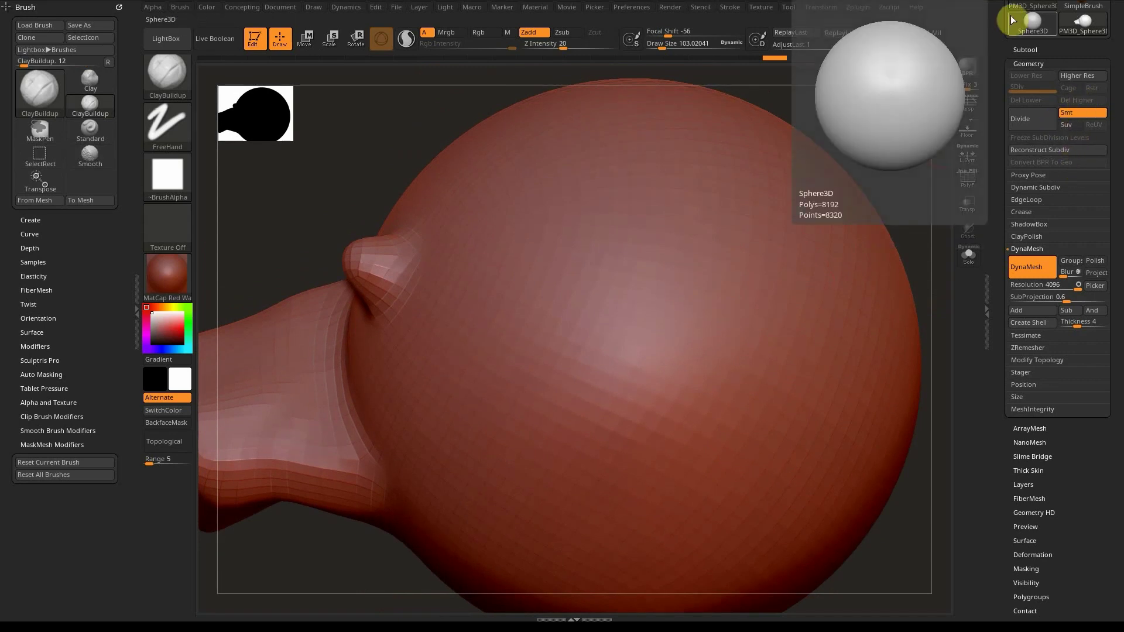
left_click(1029, 62)
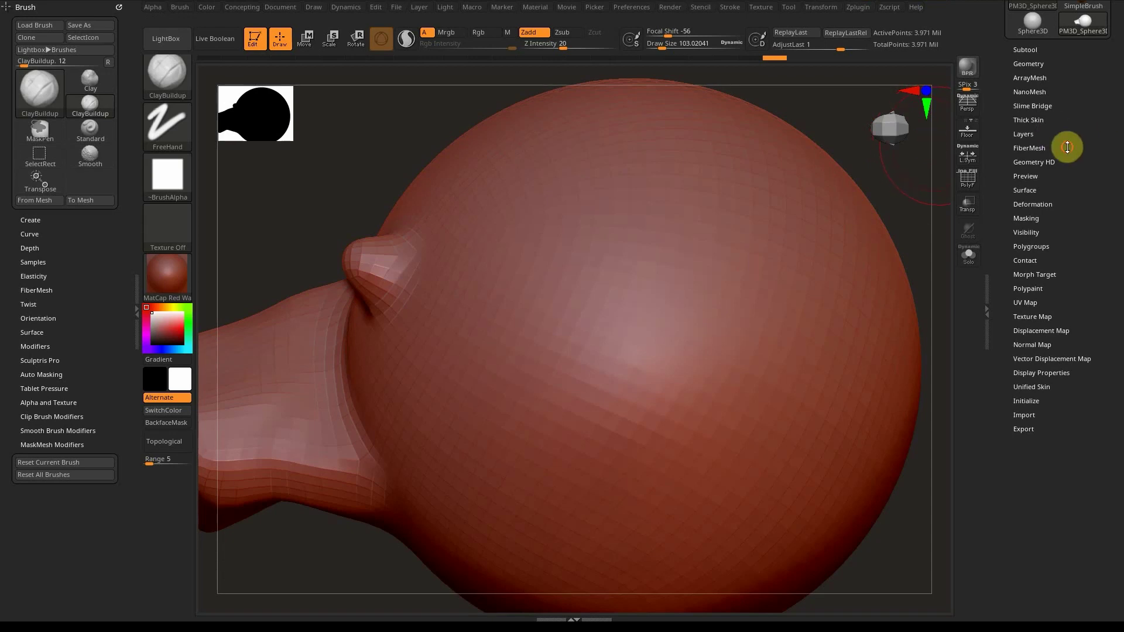
left_click_drag(1066, 143, 1071, 168)
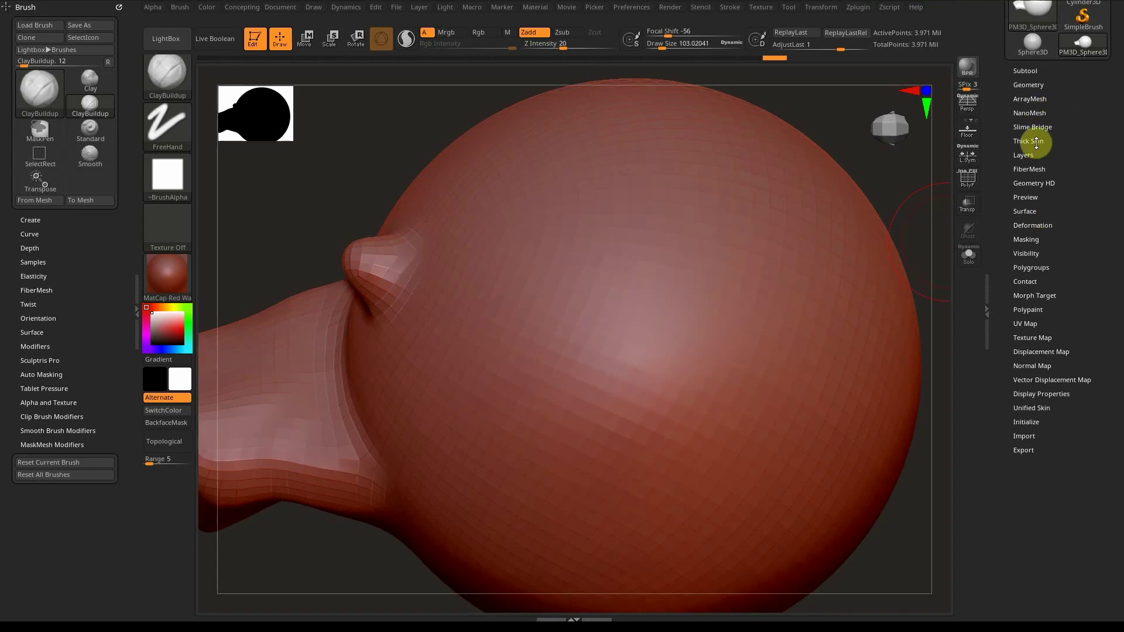
left_click(1025, 84)
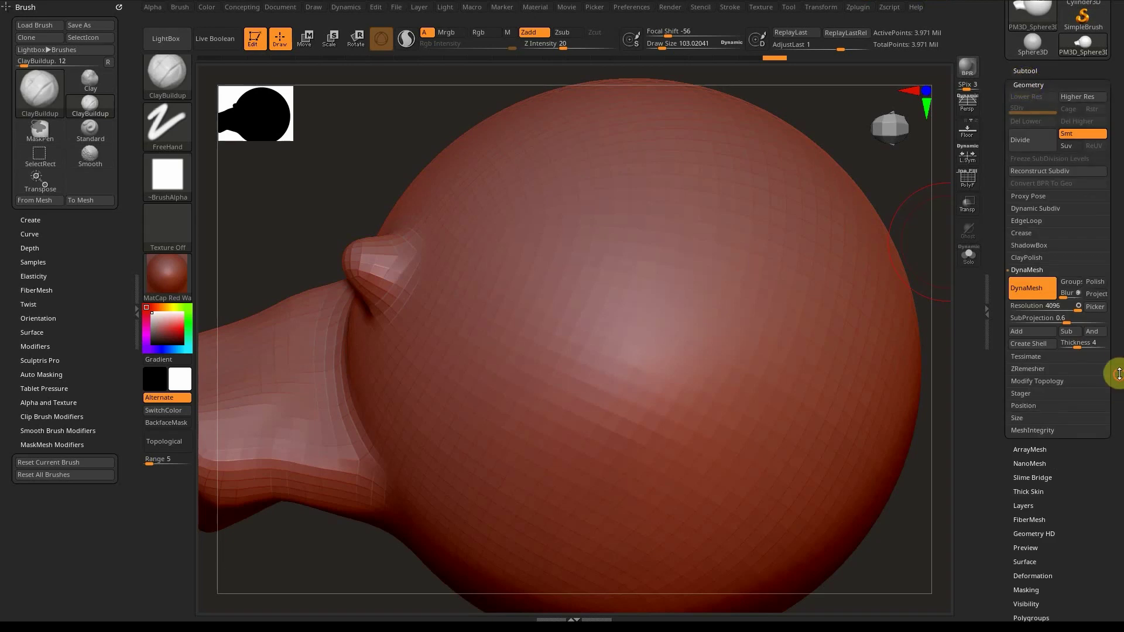
left_click_drag(1116, 371, 1111, 338)
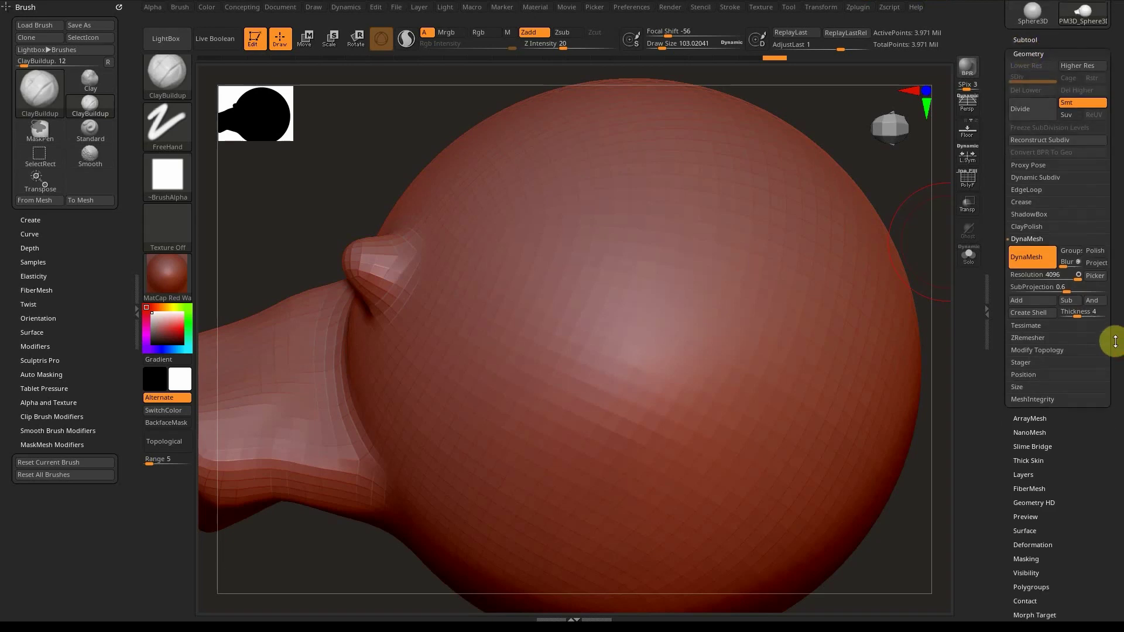
left_click(1030, 337)
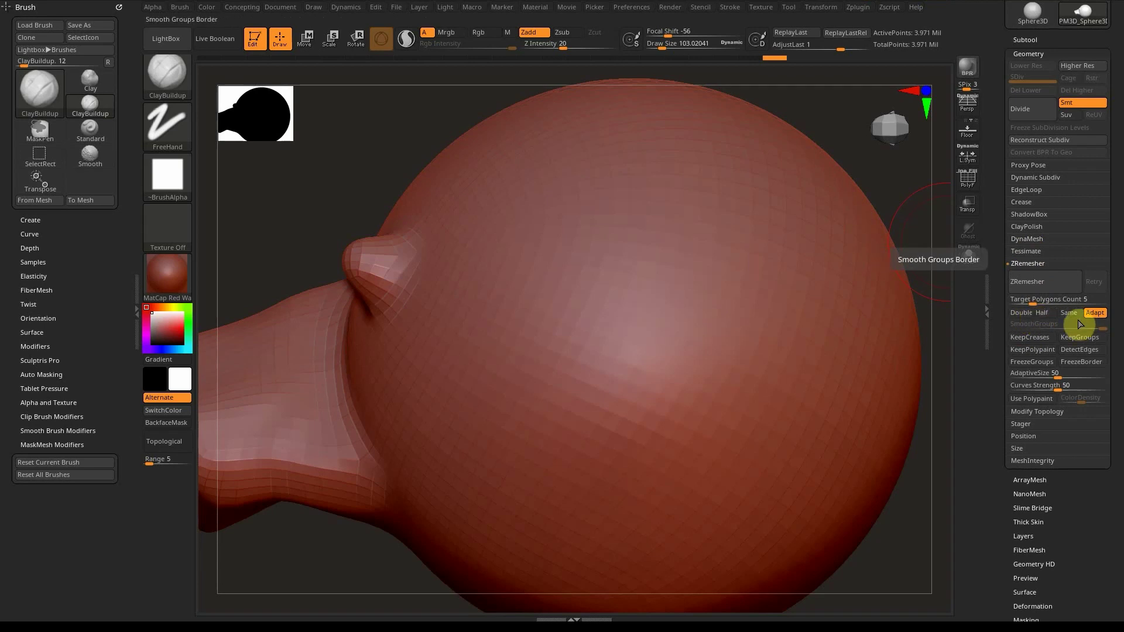
Step: Undo the high-resolution DynaMesh and its smoothing back to the low-poly mesh, and show the wireframe
key("shift+f")
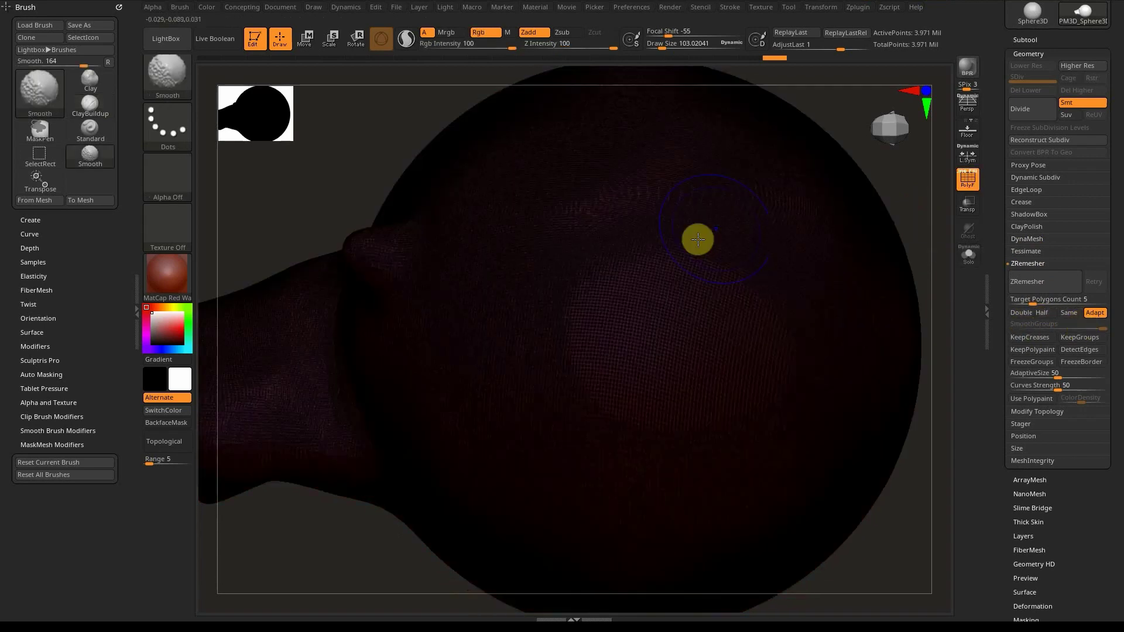
key("shift+f")
key("shift+f")
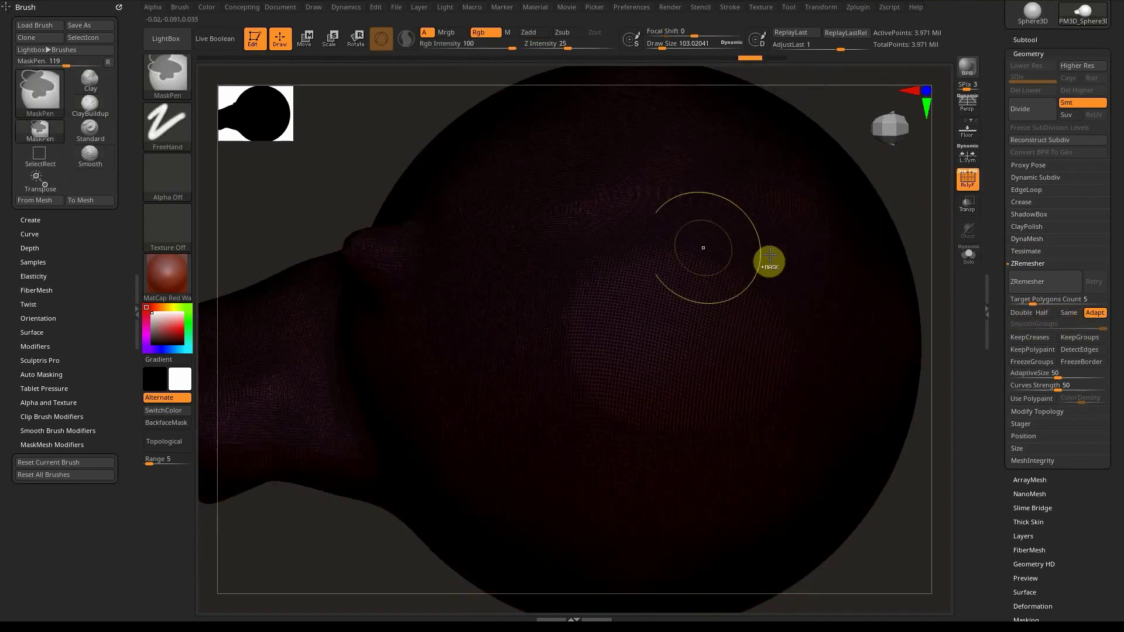
key("shift+f")
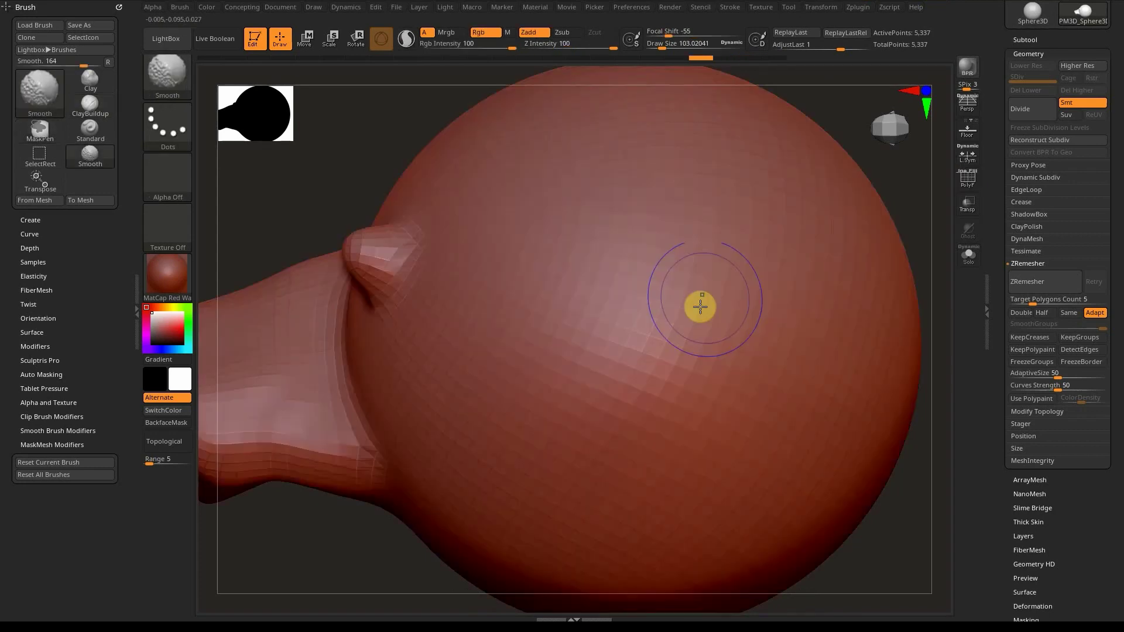
right_click_drag(845, 301, 829, 285, "alt")
key("shift+f")
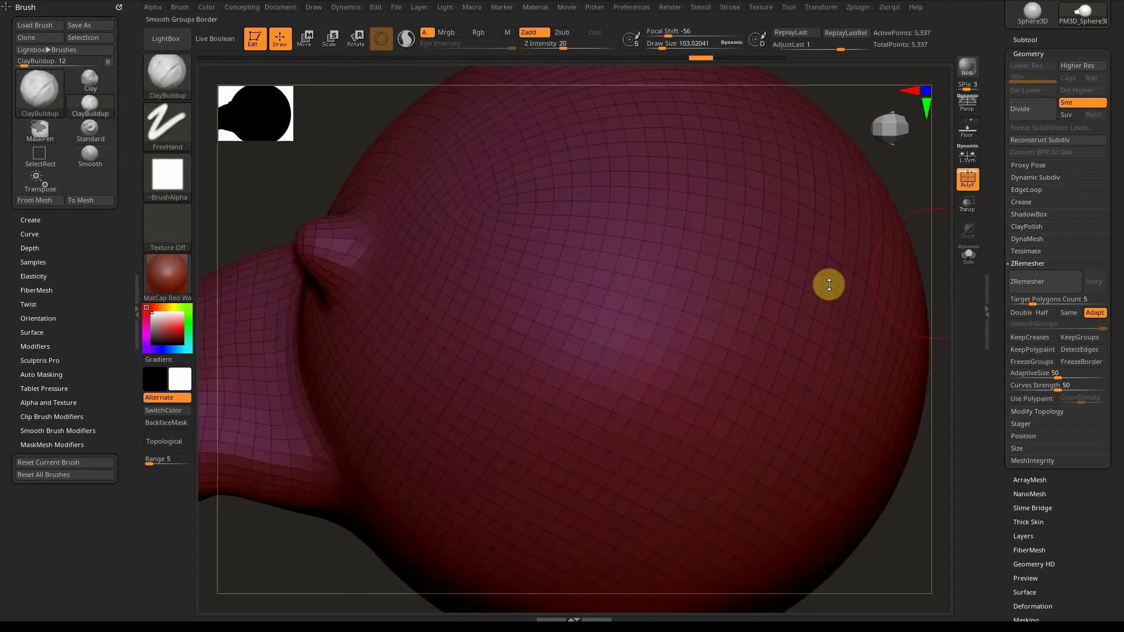
Step: Turn off Adapt, set ZRemesher to the Same polygon count, run it on the low-poly mesh and undo the remesh
left_click(1101, 315)
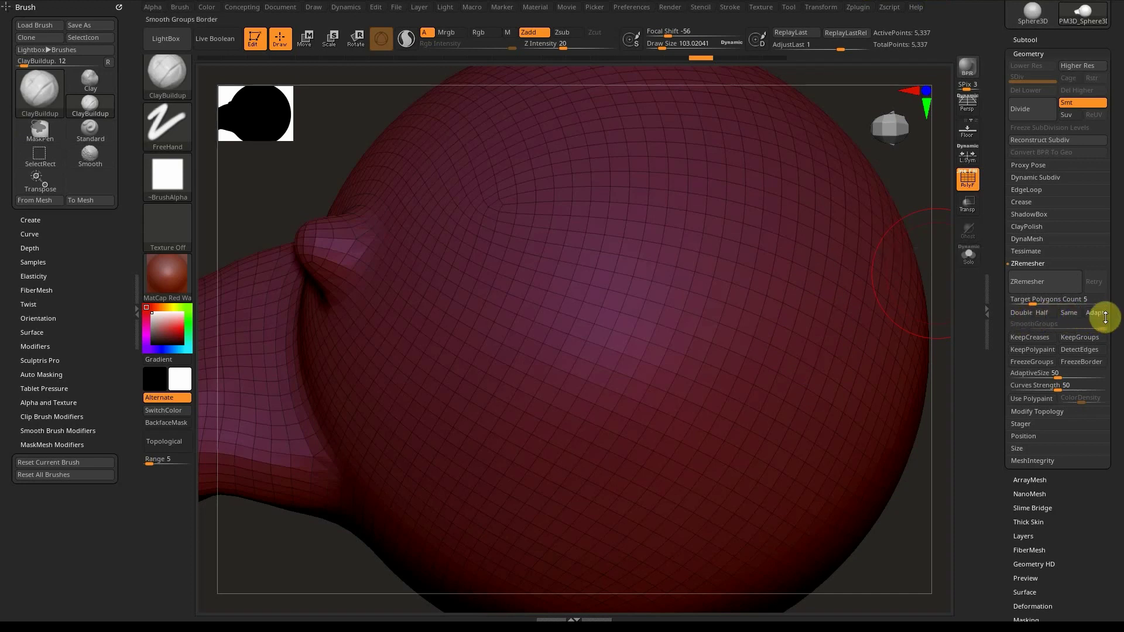
left_click(1070, 313)
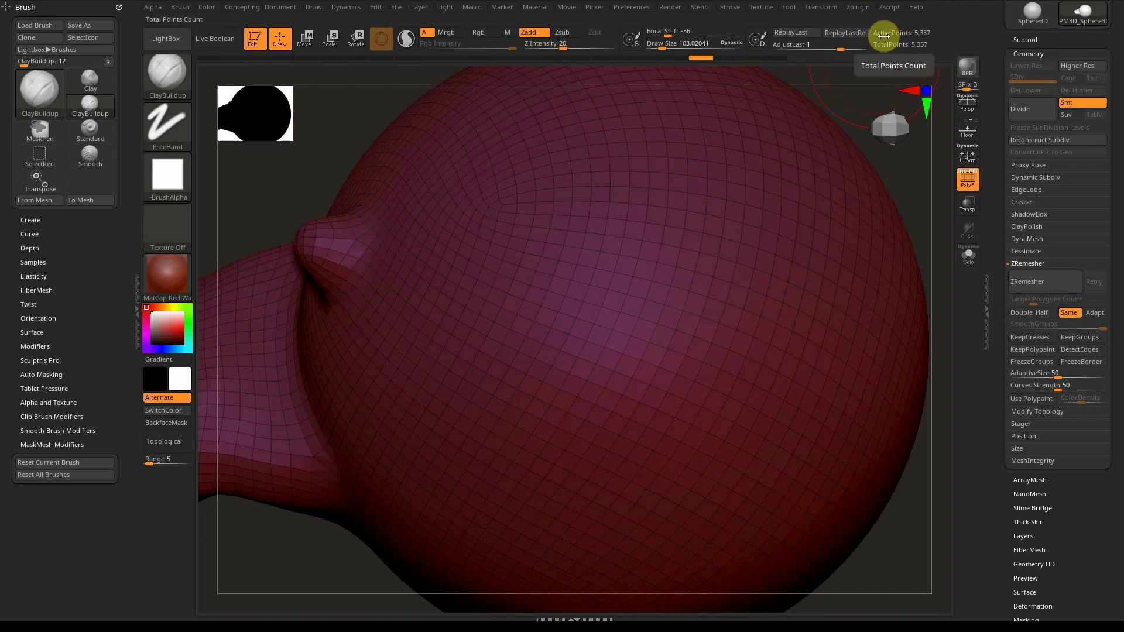
left_click(1043, 280)
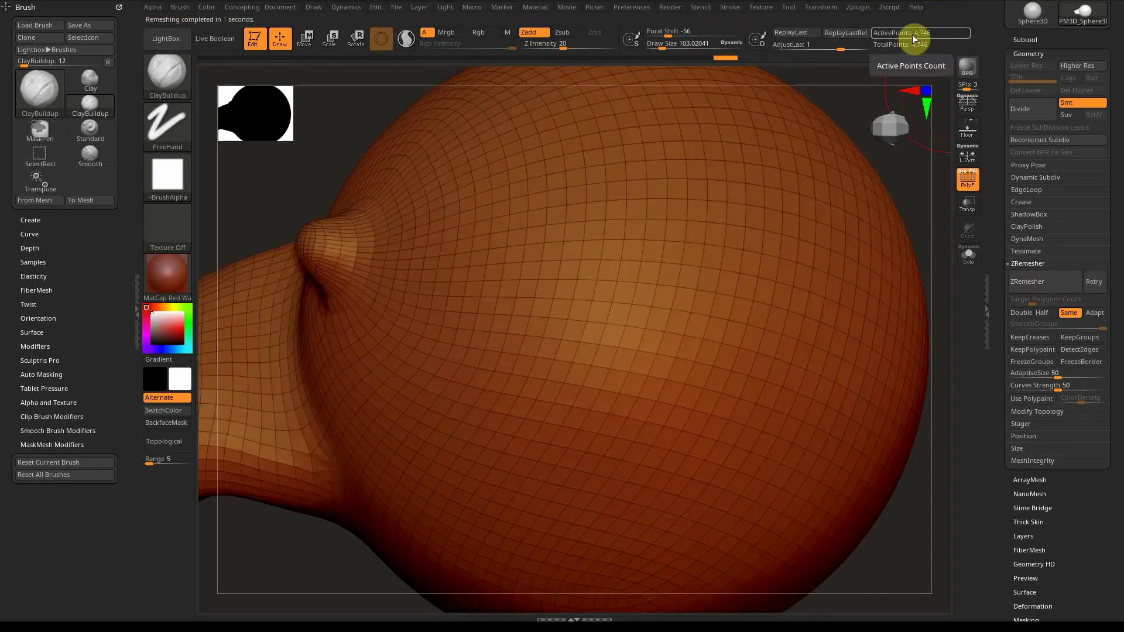
key("ctrl+z")
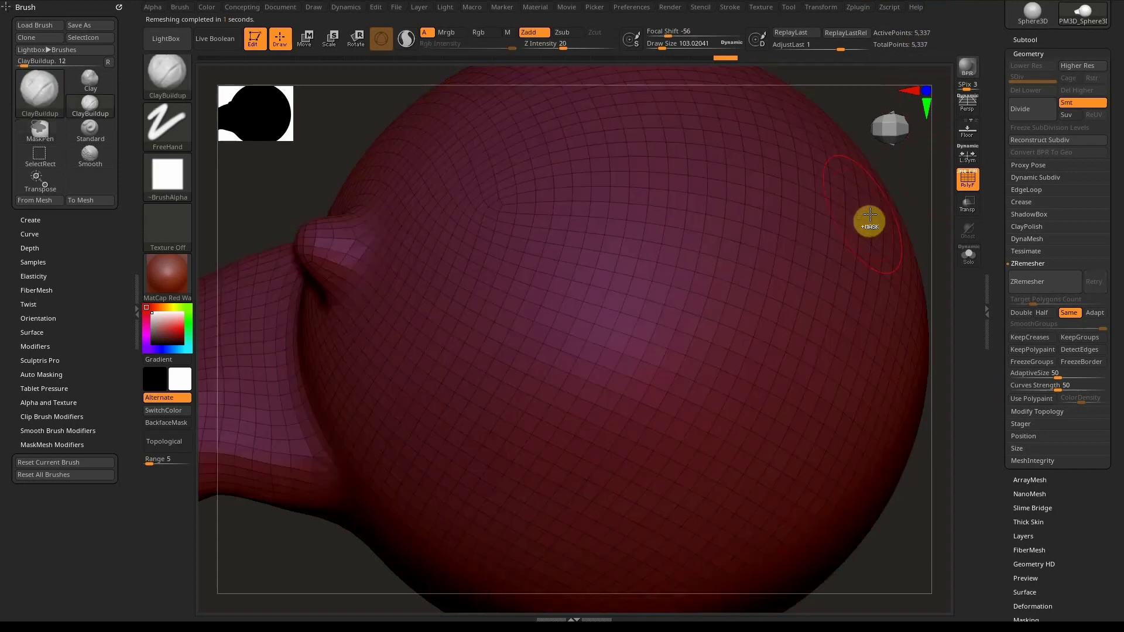
Step: Divide the mesh twice up to subdivision level 3 and delete the lower subdivision levels
left_click(1020, 111)
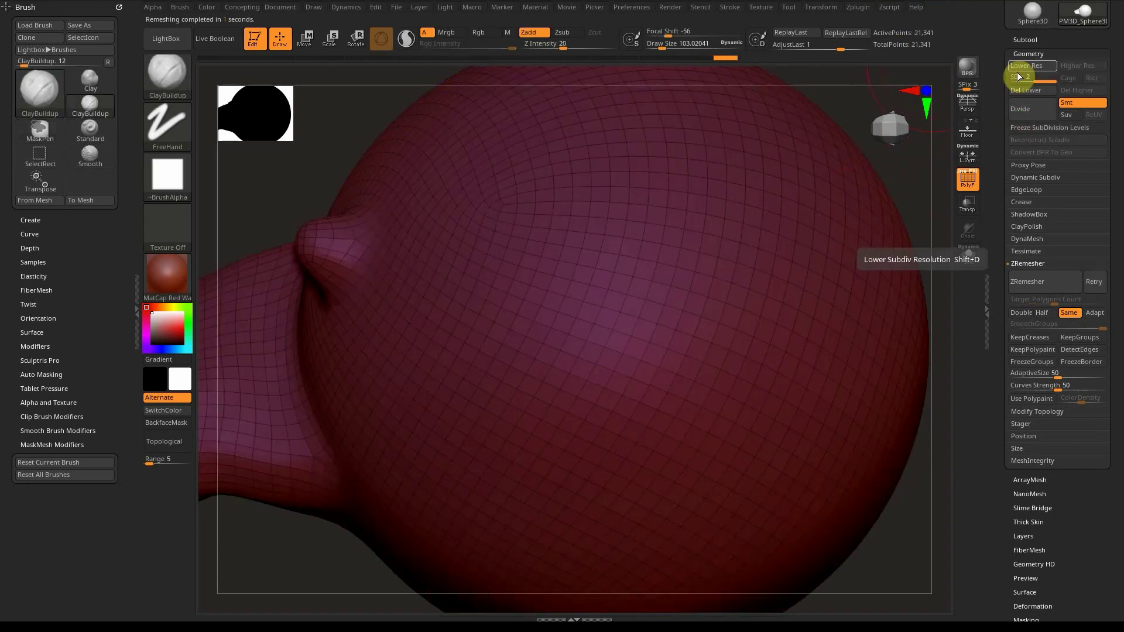
left_click(1023, 107)
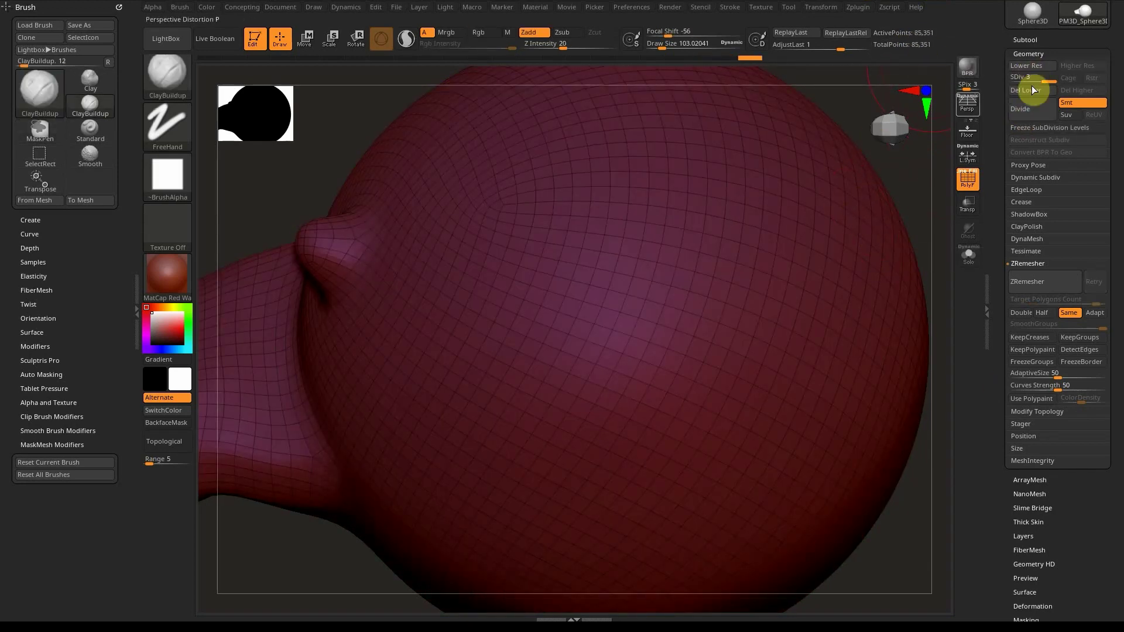
left_click(1041, 90)
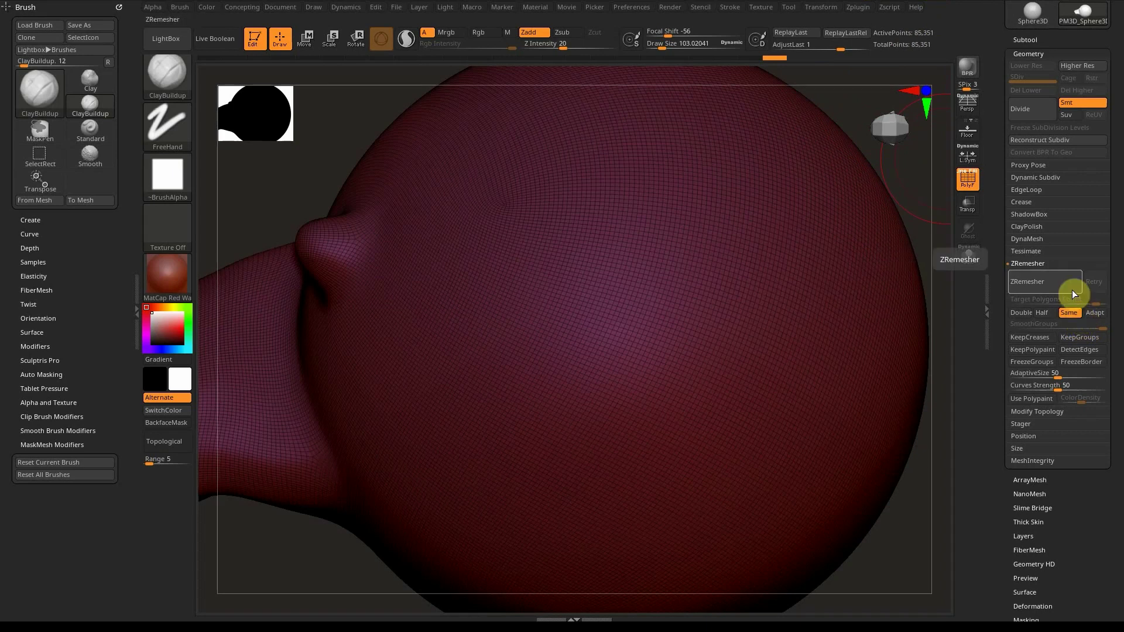
Step: Run ZRemesher on the dense mesh at the Same polygon count, and run it again with Half enabled
left_click(1041, 283)
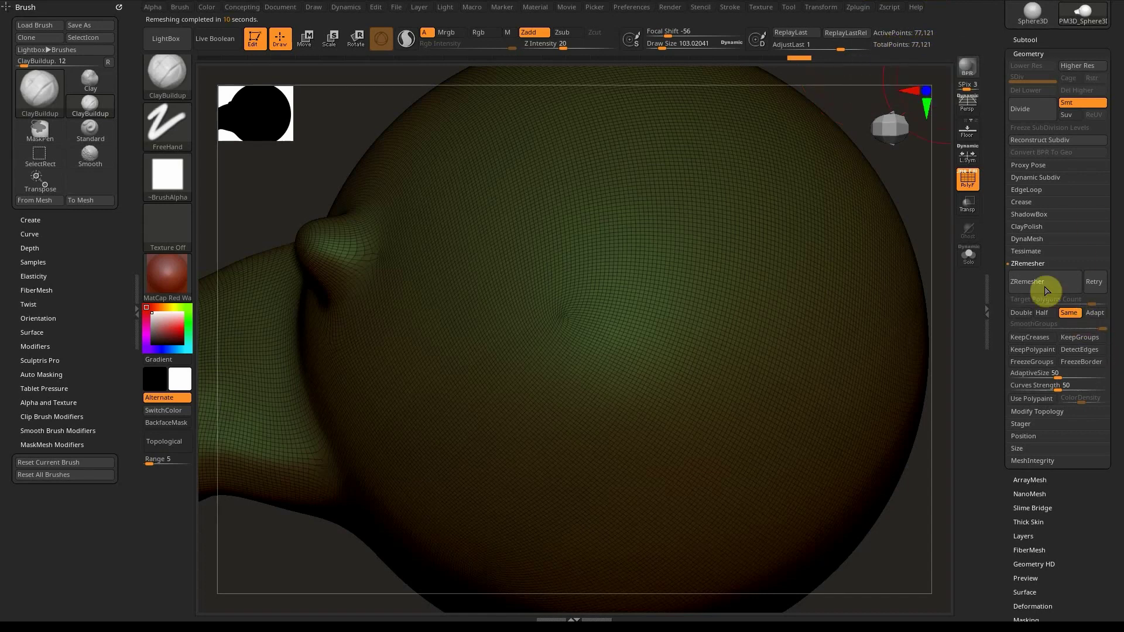
left_click(1044, 312)
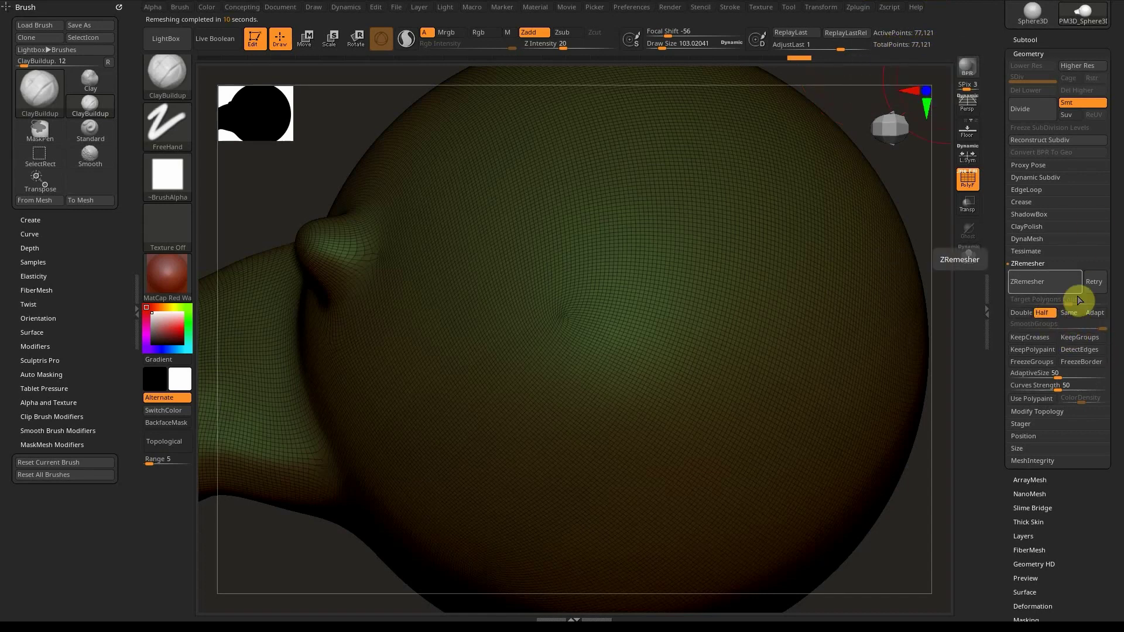
left_click(1048, 283)
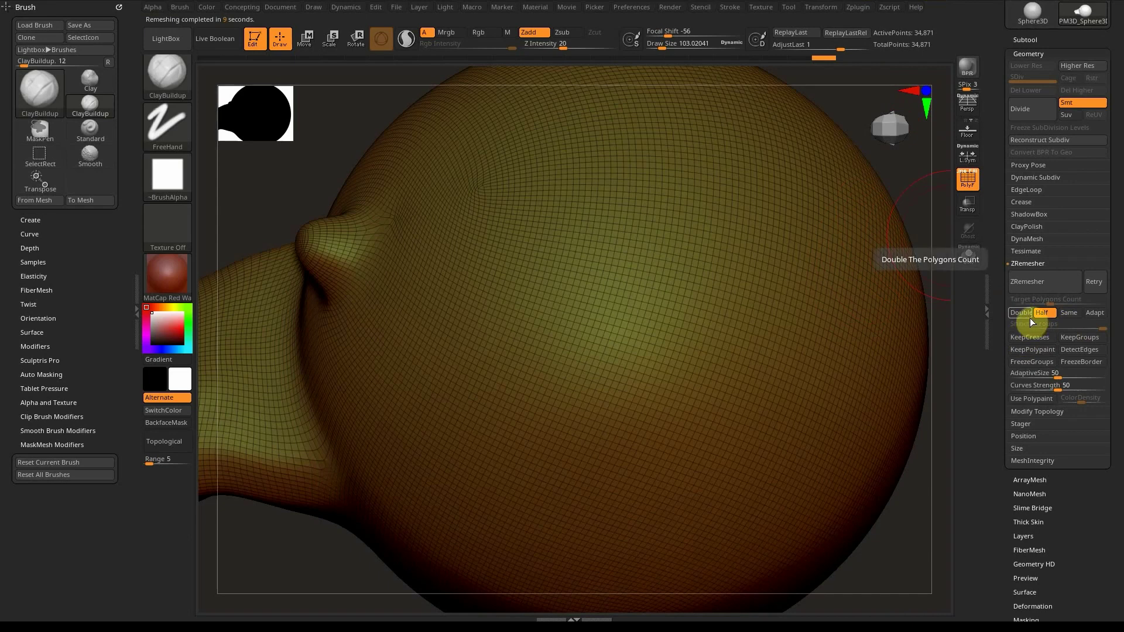
Step: Examine the halved mesh's polygon flow, and switch the ZRemesher polygon count option from Half back to Same
scroll(873, 420, "down", 4)
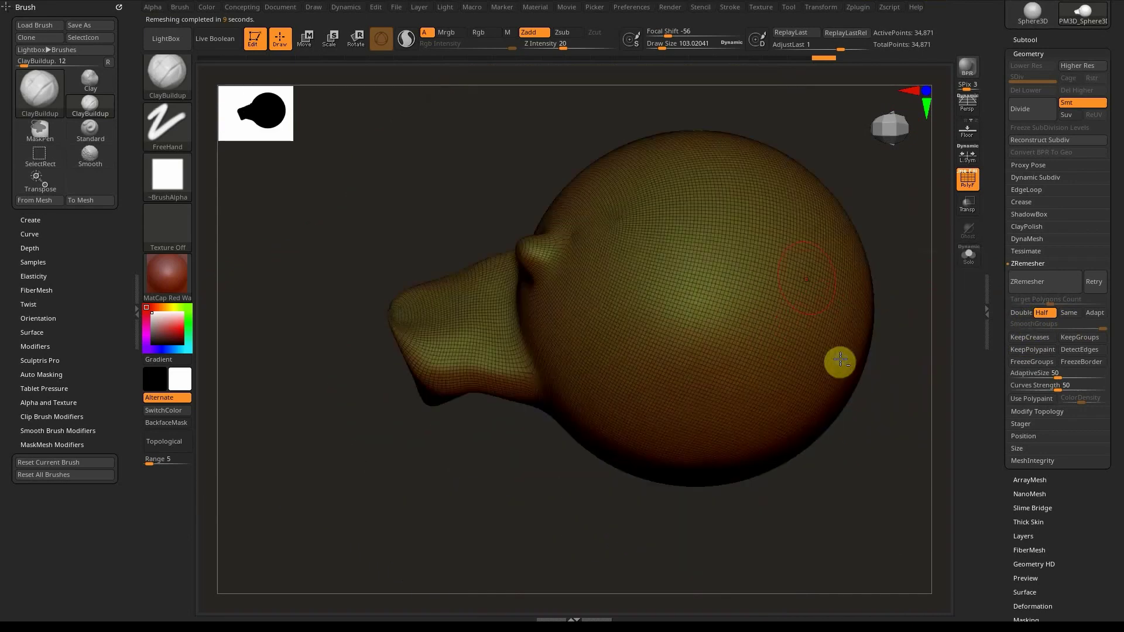
scroll(807, 283, "up", 5)
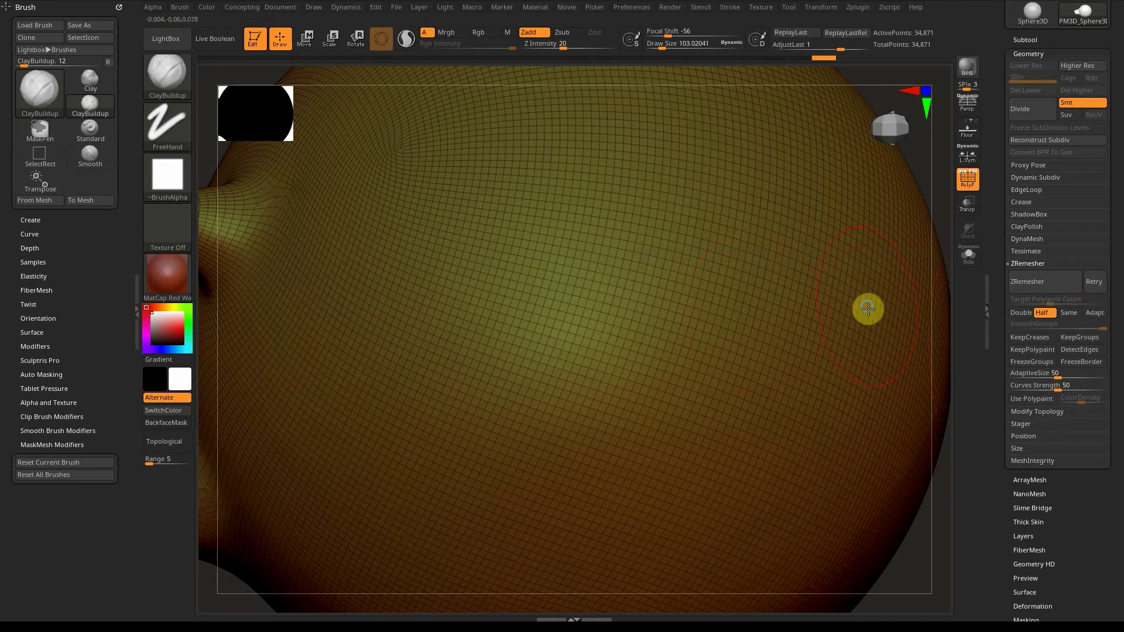
right_click_drag(868, 309, 859, 359, "alt")
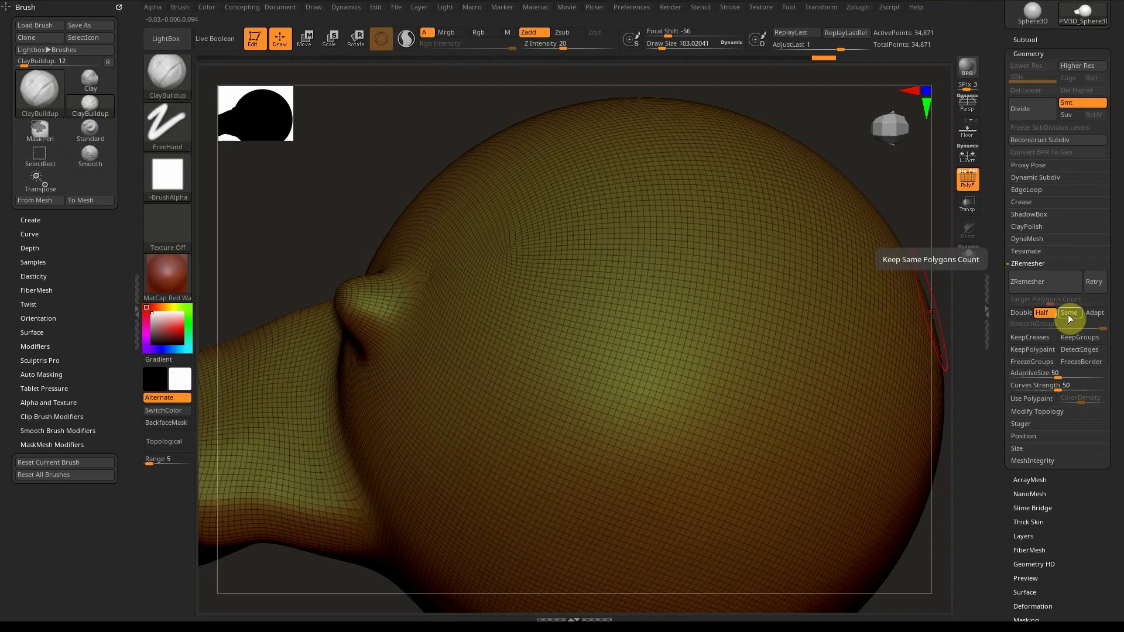
left_click(1046, 315)
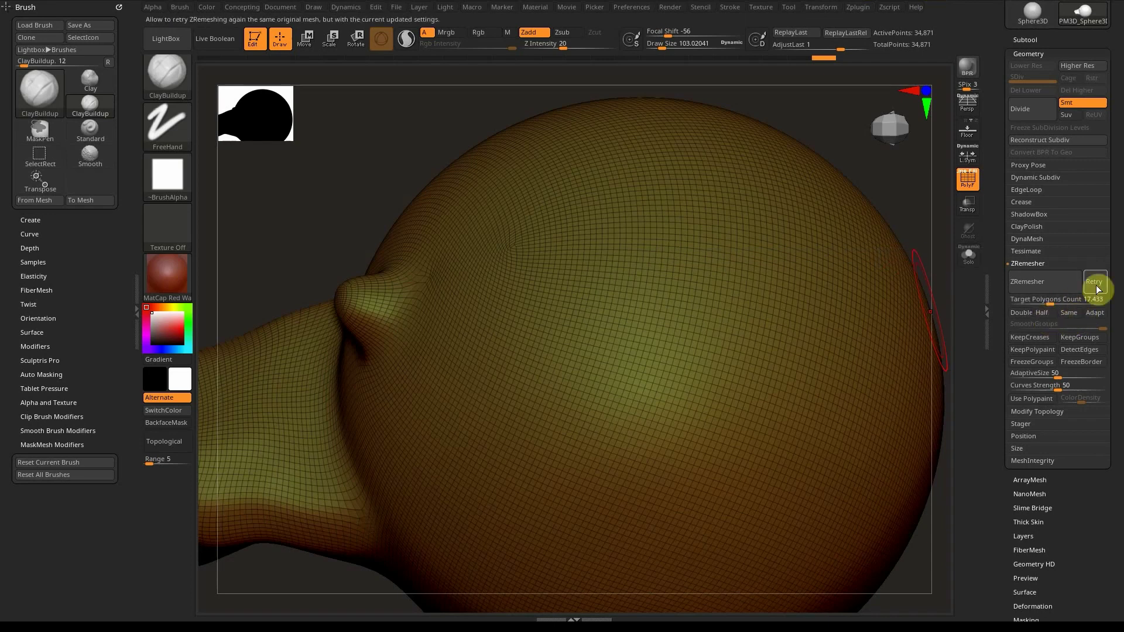
left_click(1068, 312)
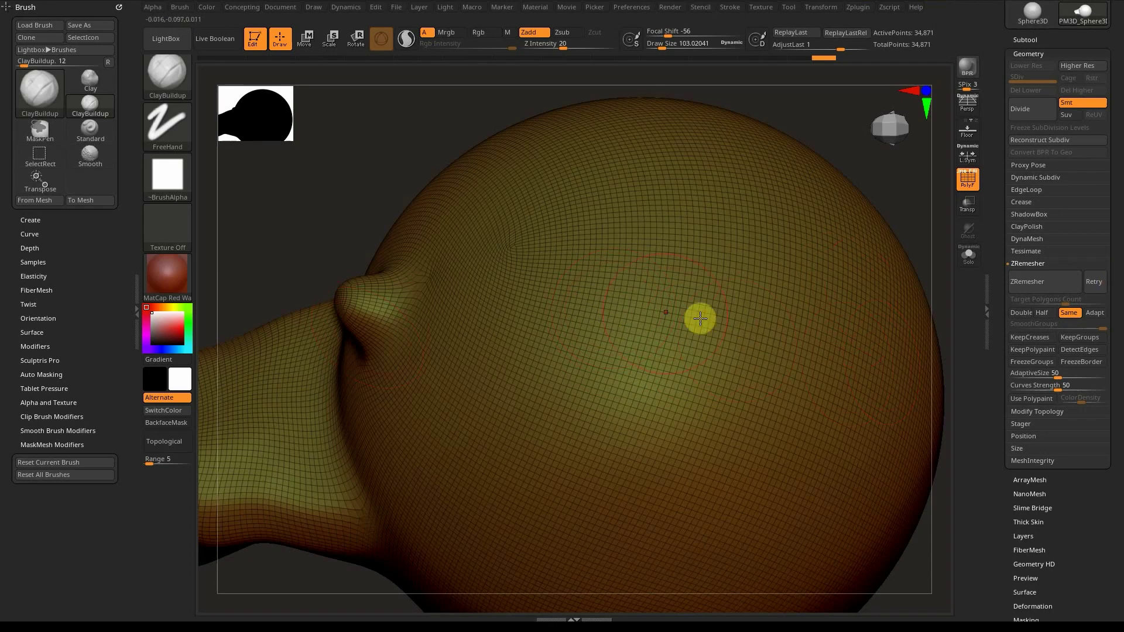
Step: Relax the uneven polygon flow beside the small bump on the sphere's side with the Smooth brush
right_click_drag(660, 335, 652, 278, "ctrl")
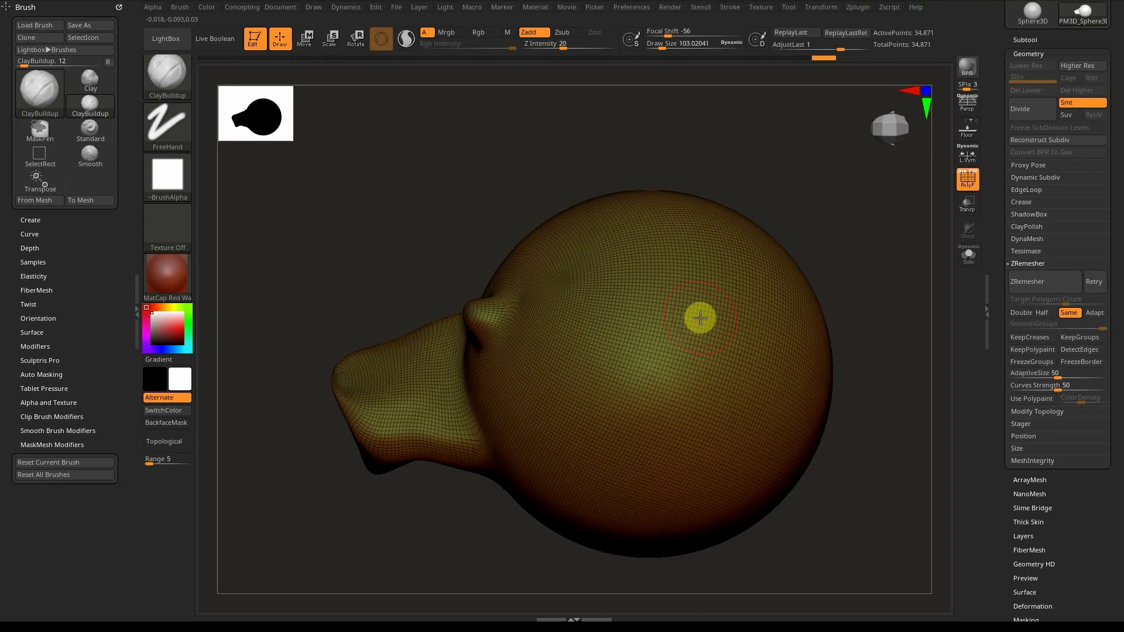
right_click_drag(592, 322, 619, 336)
right_click_drag(557, 314, 589, 344, "ctrl")
right_click_drag(456, 330, 534, 327, "alt")
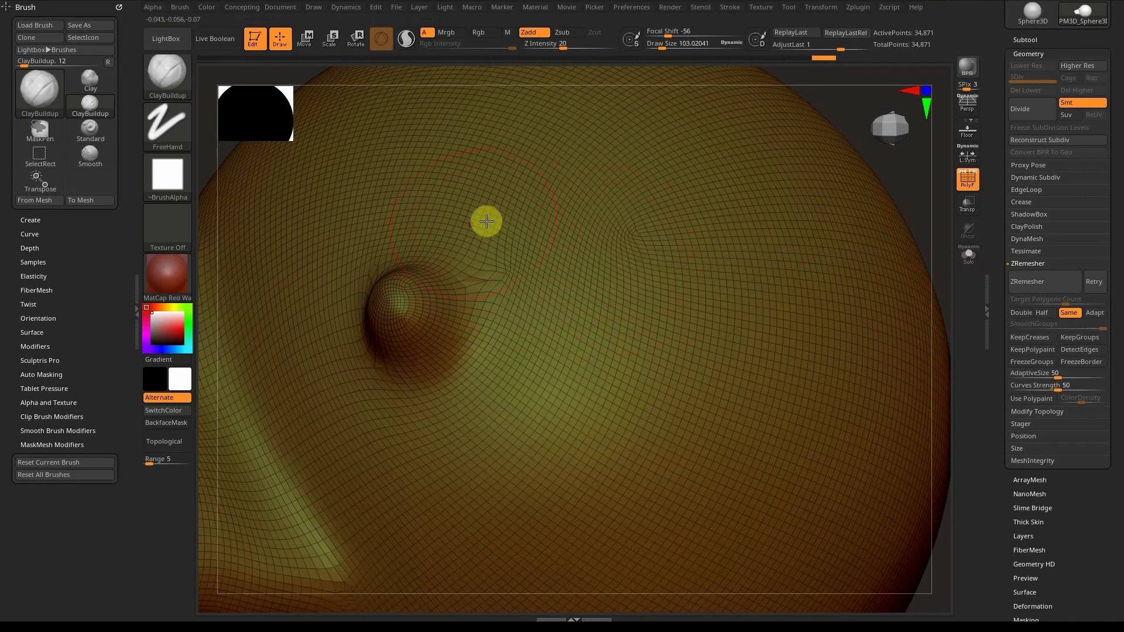
mouse_move(568, 265)
right_mouse_down("ctrl")
mouse_move(579, 298)
mouse_move(619, 254)
mouse_move(648, 299)
right_mouse_up("ctrl")
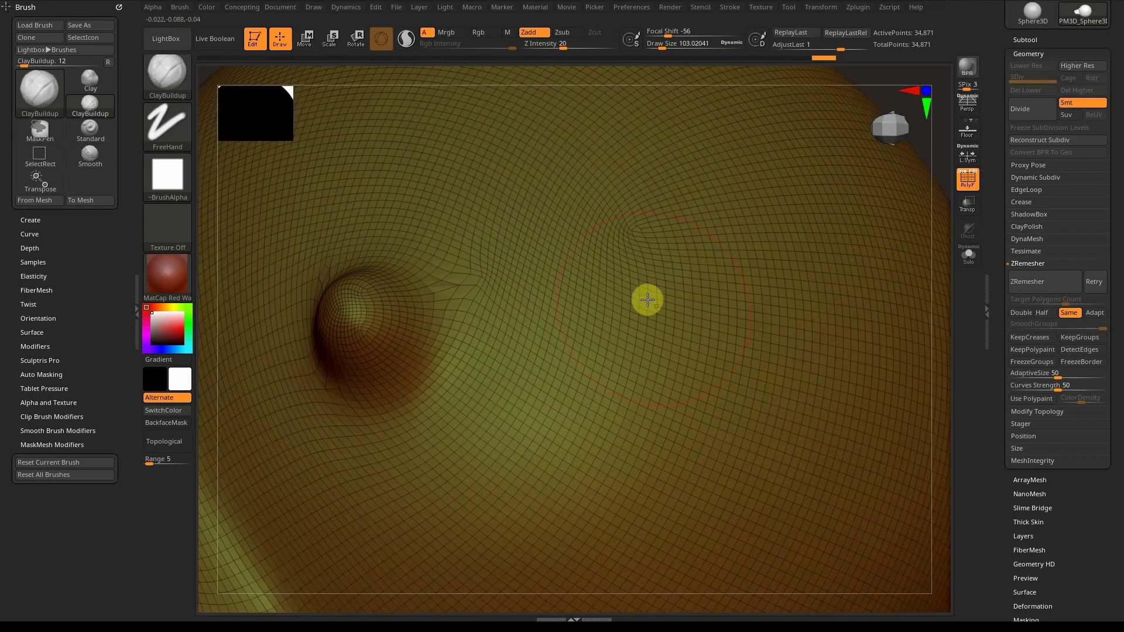
key("shift")
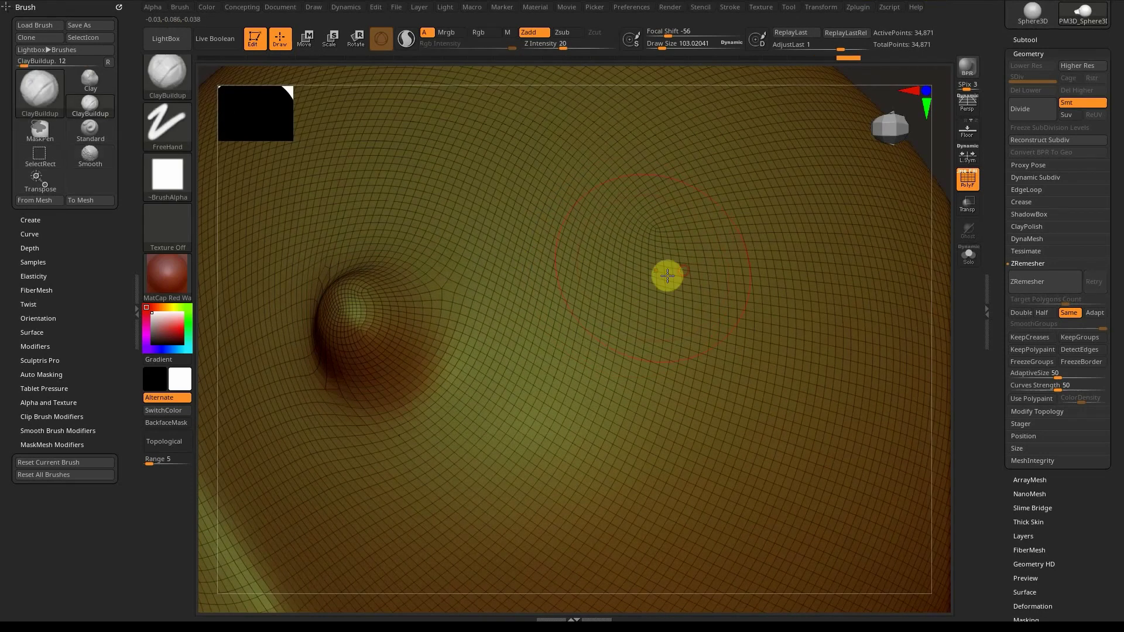
key("f")
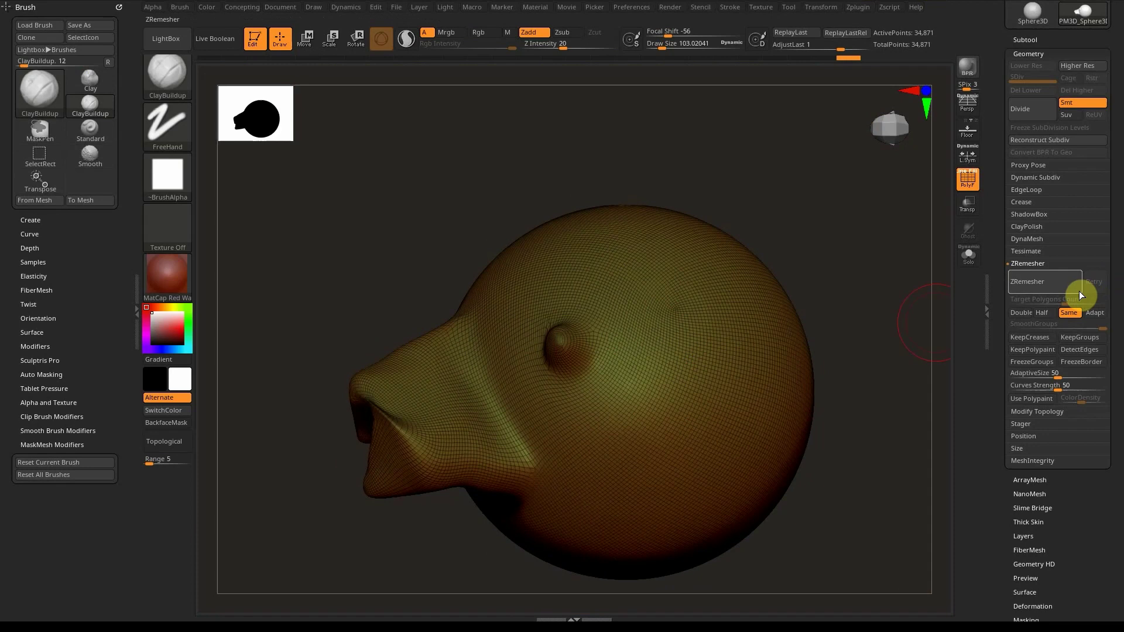
Step: Inspect the remeshed model's wireframe from the side and the front
left_click_drag(876, 341, 778, 328)
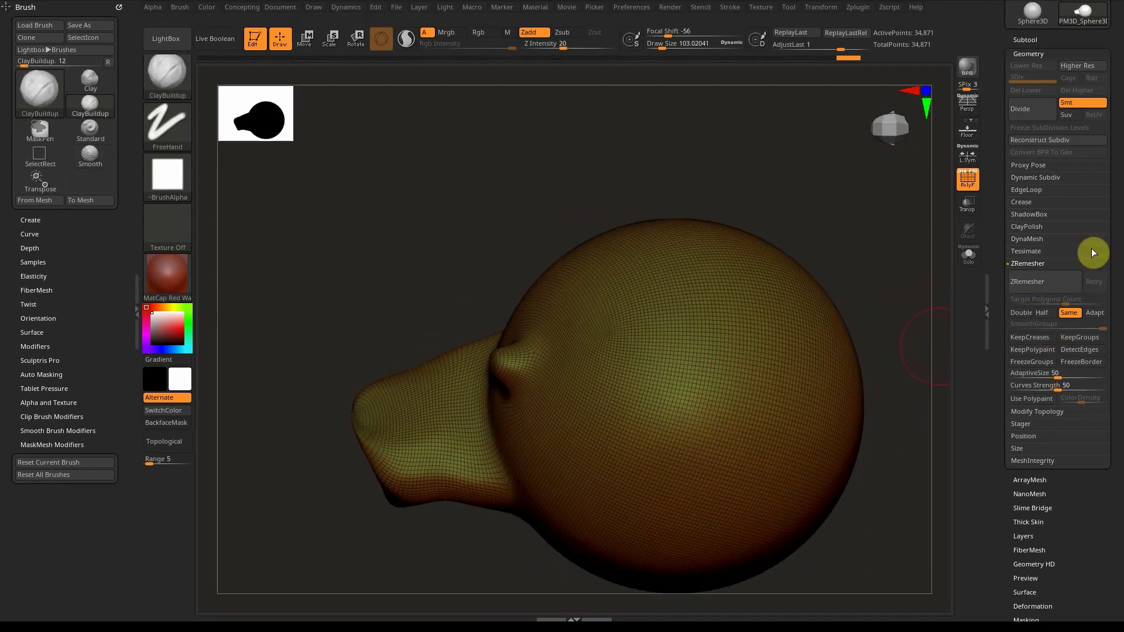
left_click_drag(1116, 210, 1115, 259)
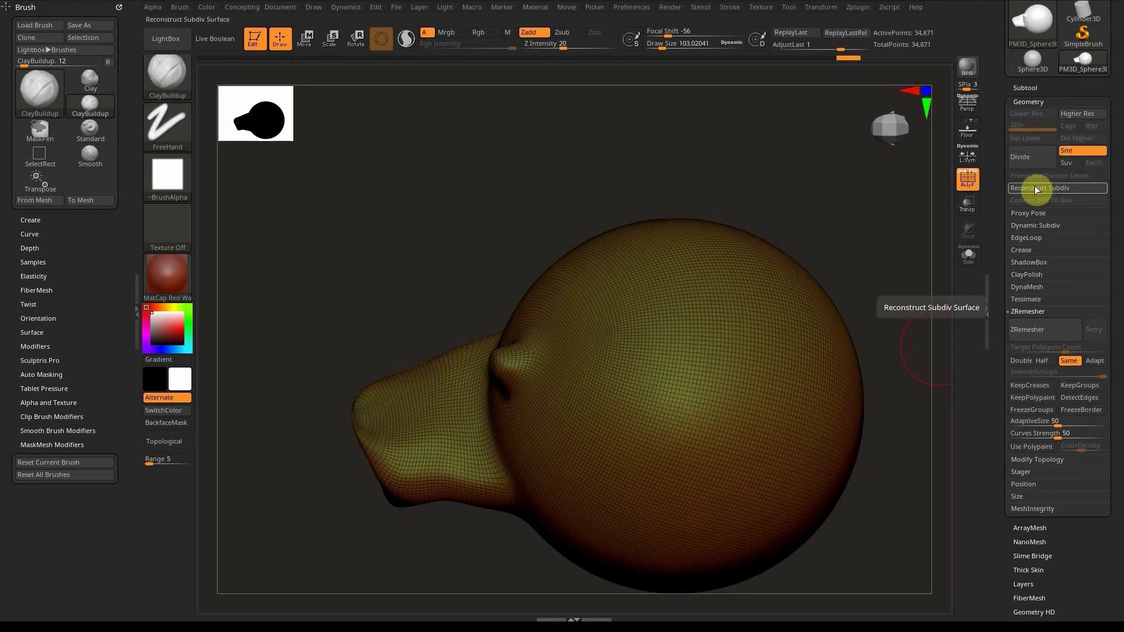
mouse_move(1042, 44)
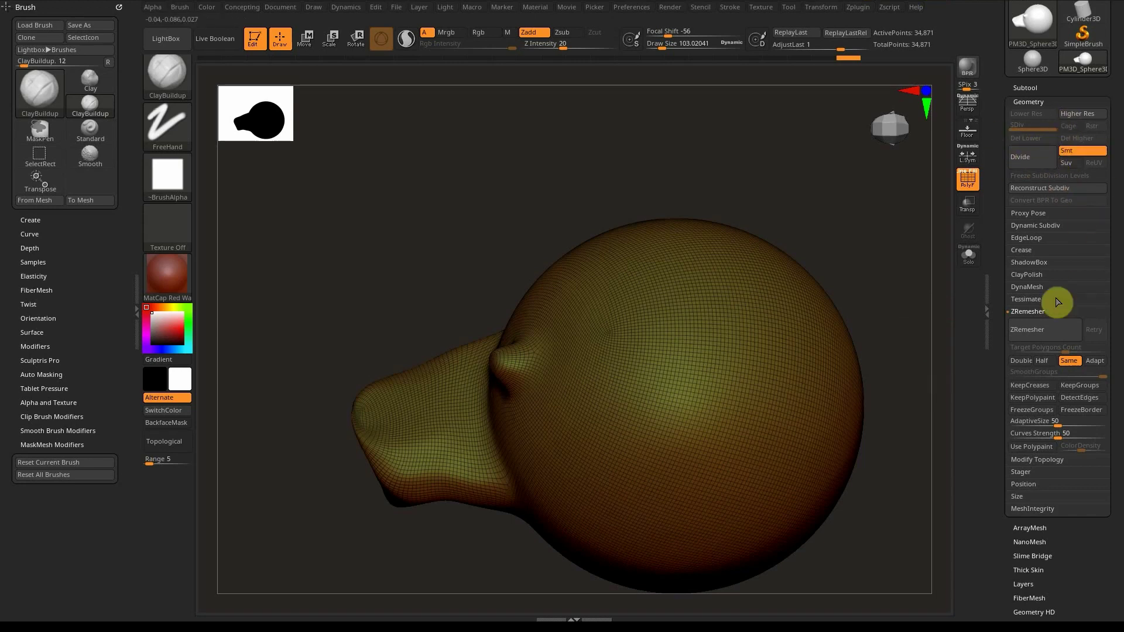
right_click_drag(549, 360, 672, 306, "alt")
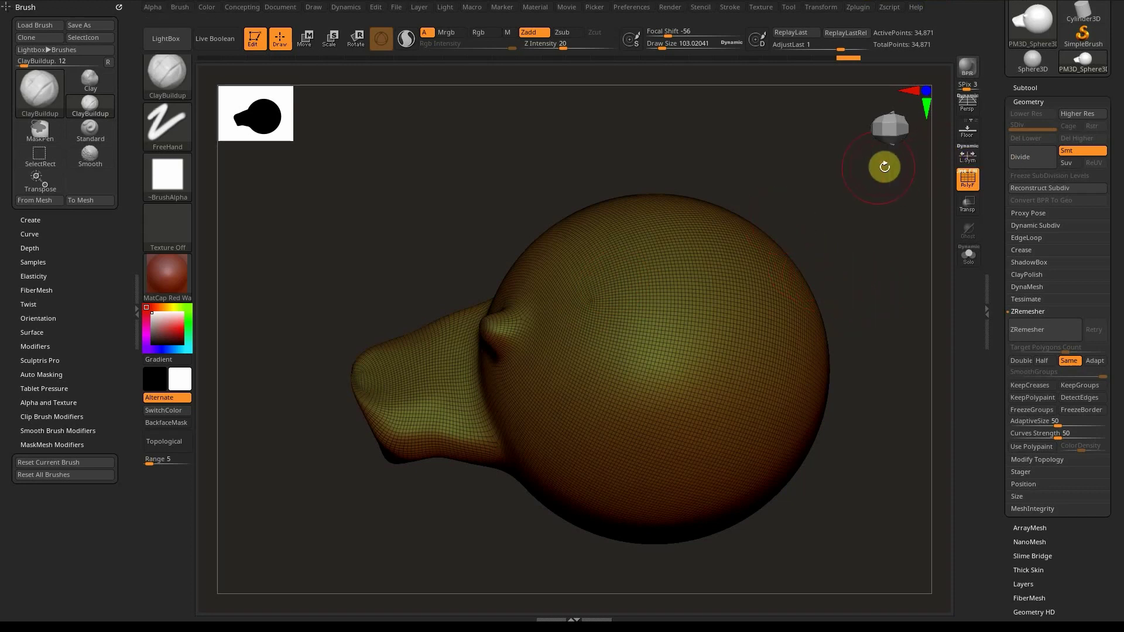
left_click_drag(784, 182, 753, 238)
mouse_move(775, 394)
left_mouse_down()
mouse_move(680, 314)
mouse_move(702, 327)
mouse_move(725, 271)
left_mouse_up()
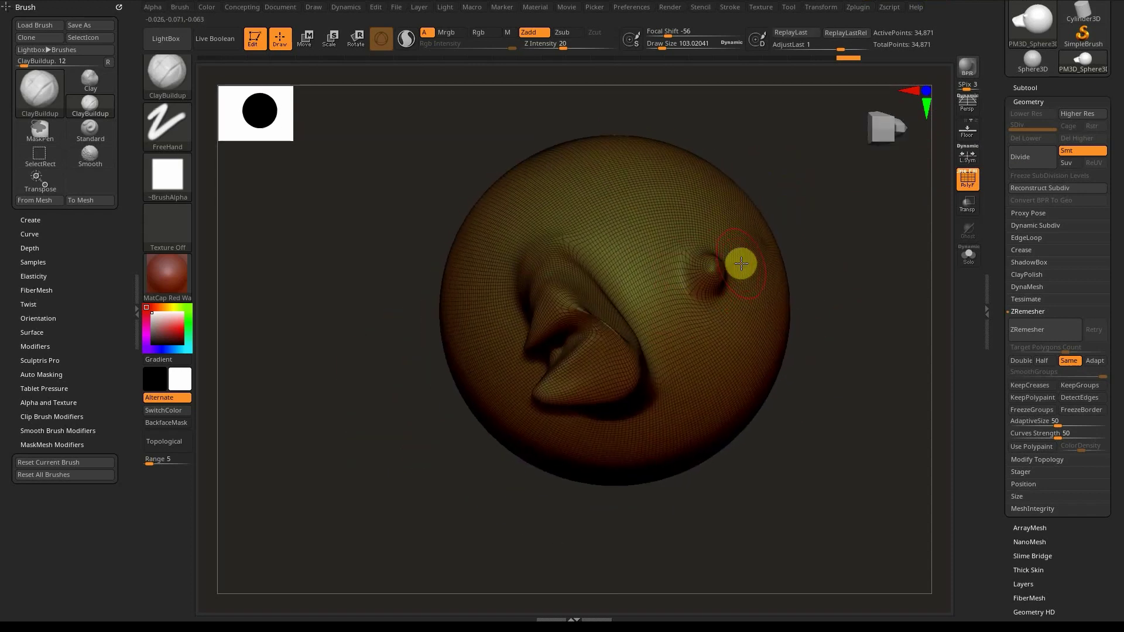